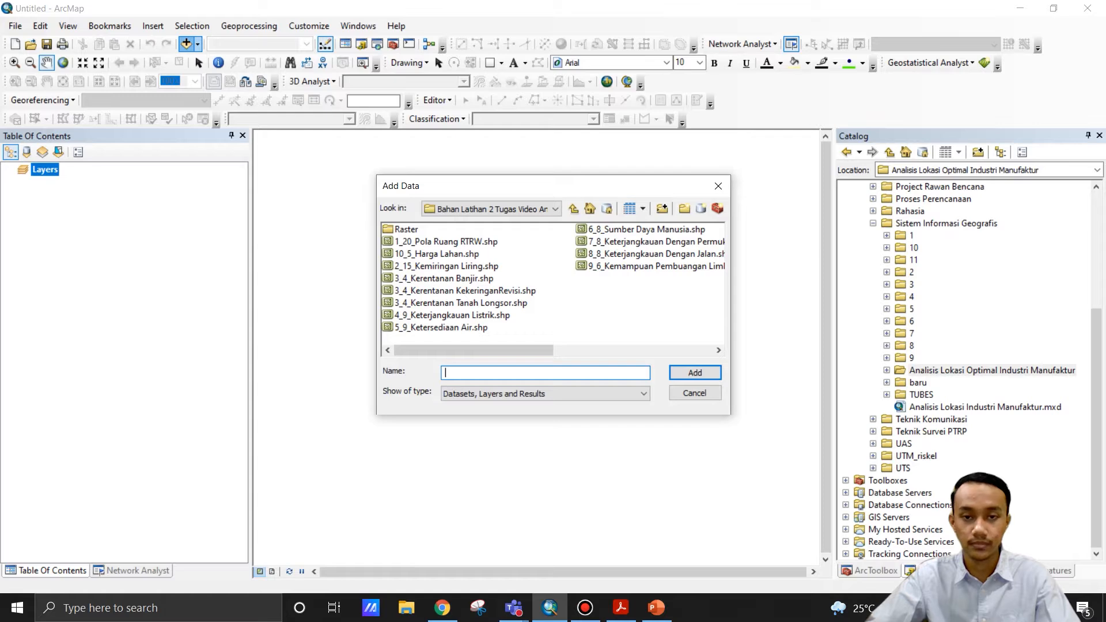
Add all shapefiles from the Analisis Lokasi Optimal Industri Manufaktur folder to the map.
left_click(574, 208)
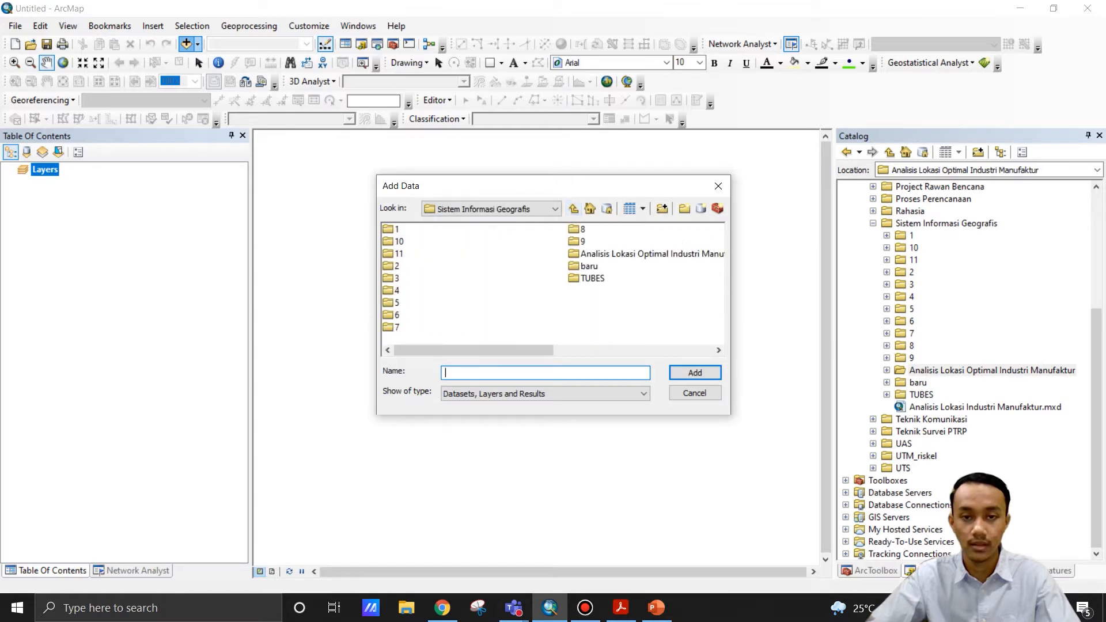
double_click(651, 253)
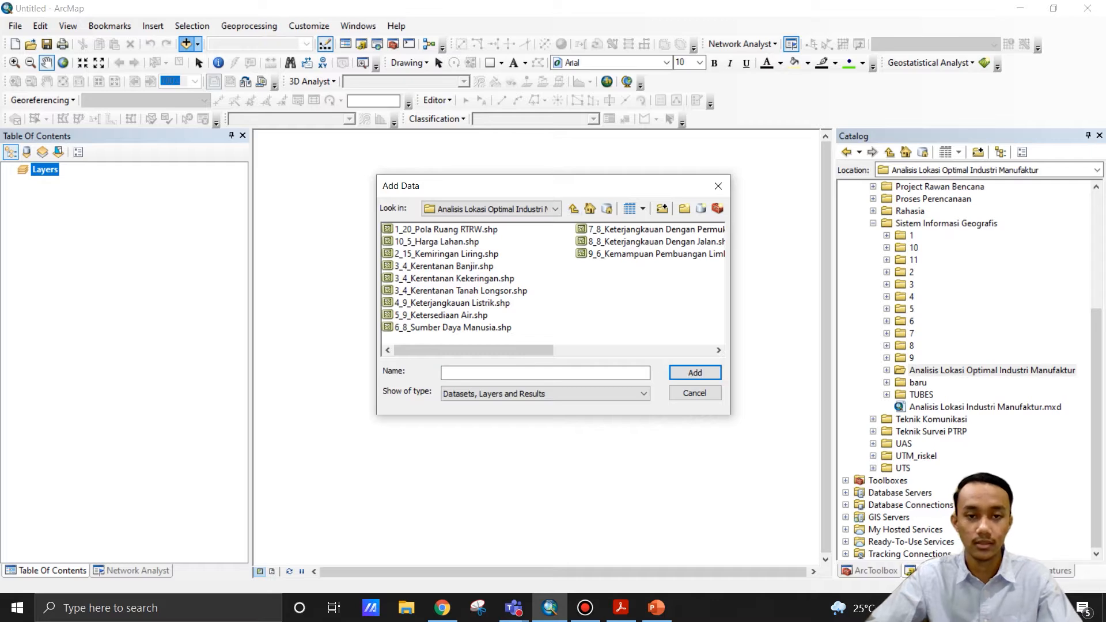
left_click(446, 229)
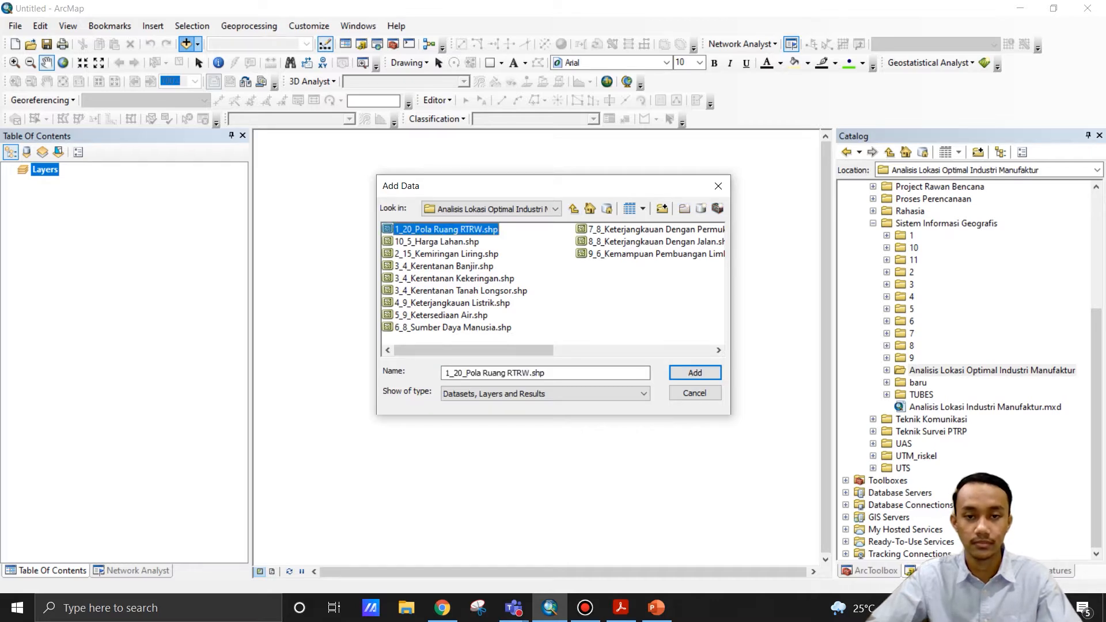
key("ctrl+a")
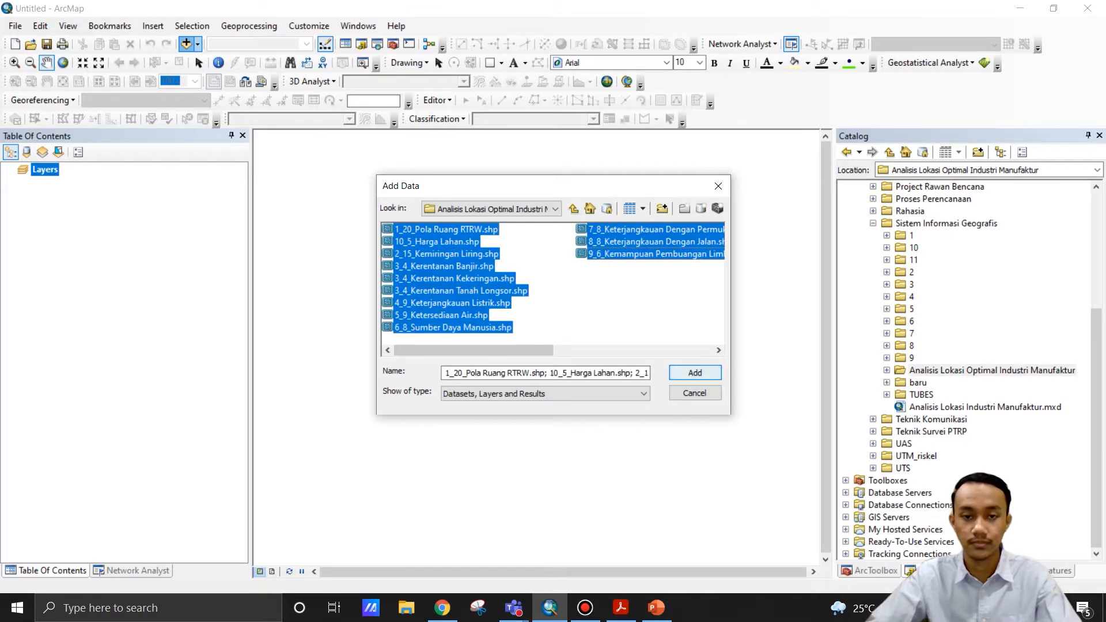
left_click(694, 373)
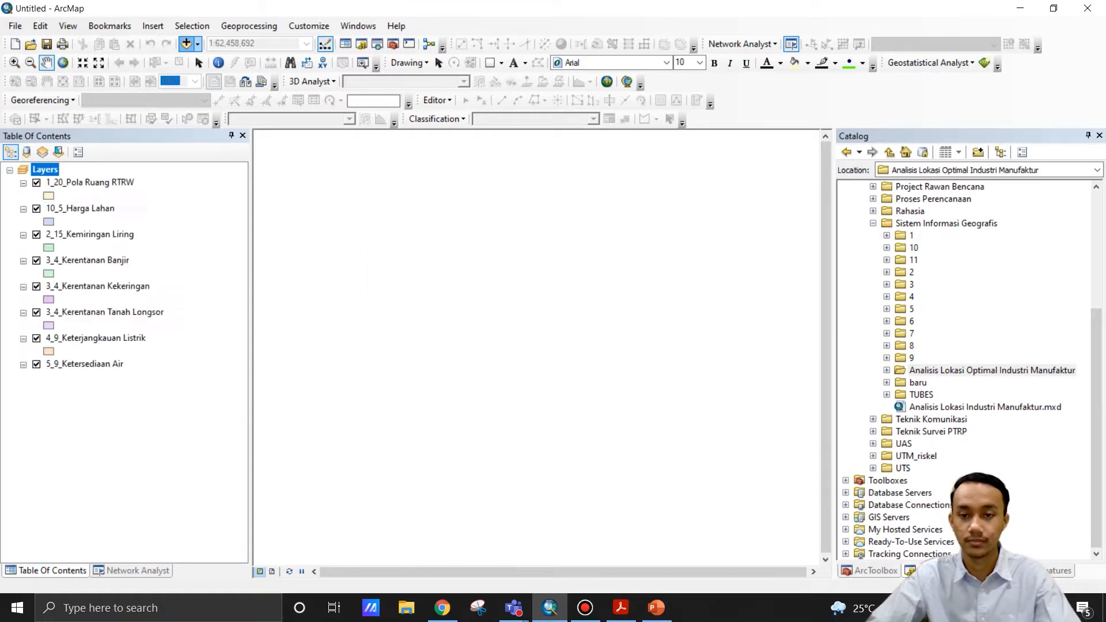
left_click(128, 521)
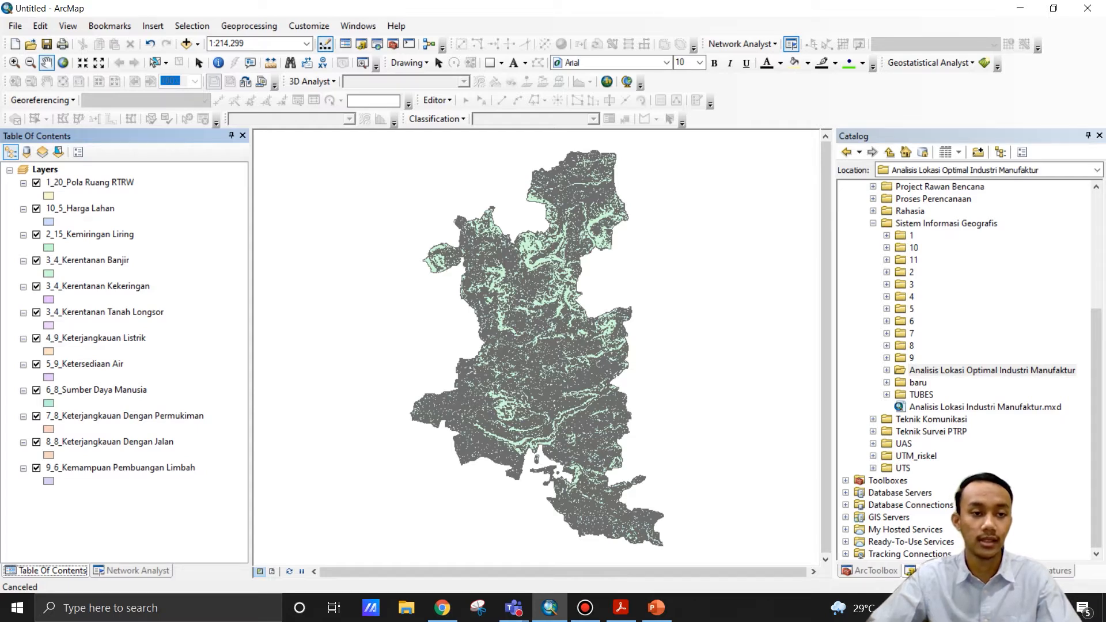
Move the 10_5_Harga Lahan layer to the end of the layer list and collapse the legends of all layers.
left_click_drag(80, 209, 86, 489)
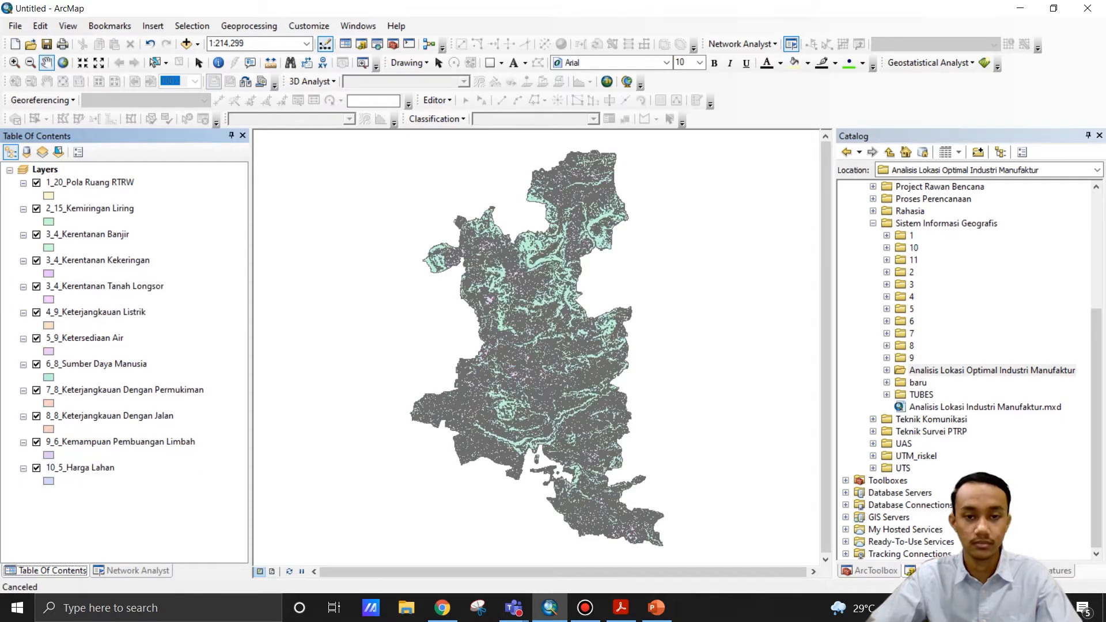
left_click(23, 183)
left_click(24, 196)
left_click(23, 209)
left_click(23, 222)
left_click(23, 235)
left_click(23, 247)
left_click(23, 260)
left_click(23, 274)
left_click(23, 286)
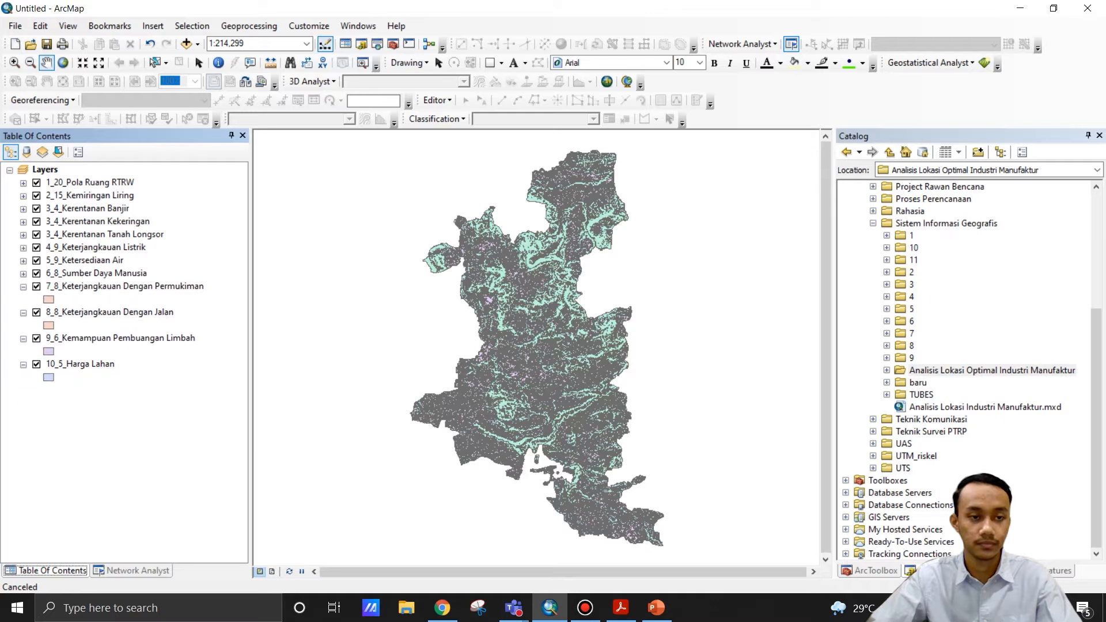
left_click(23, 299)
left_click(23, 312)
left_click(23, 326)
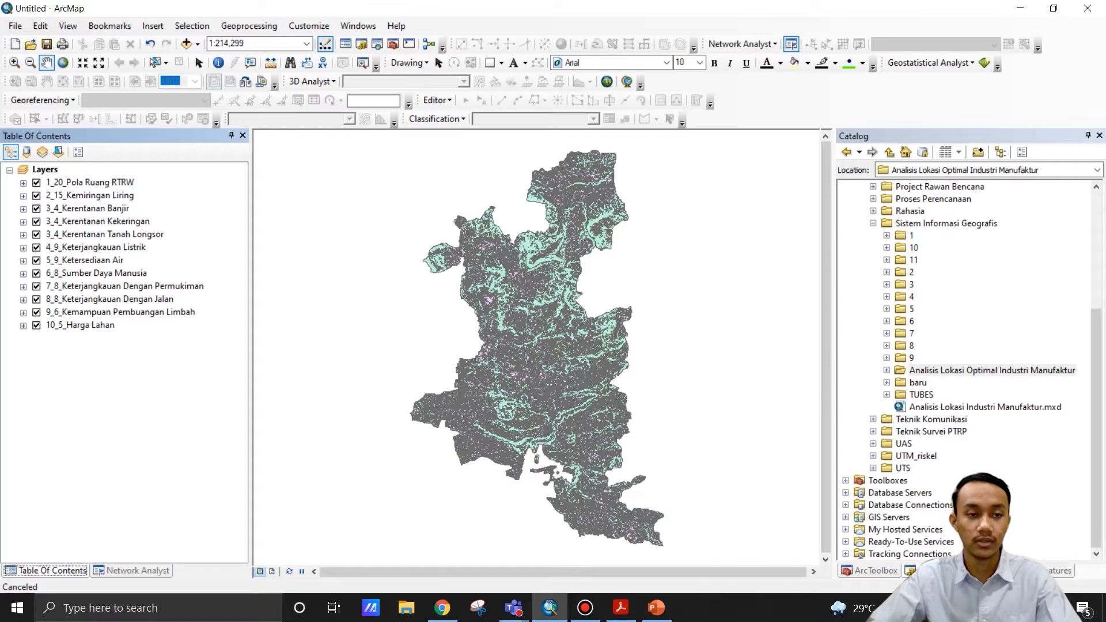
Open the attribute table of the 1_20_Pola Ruang RTRW layer and sort its records by Skor in ascending order.
right_click(93, 182)
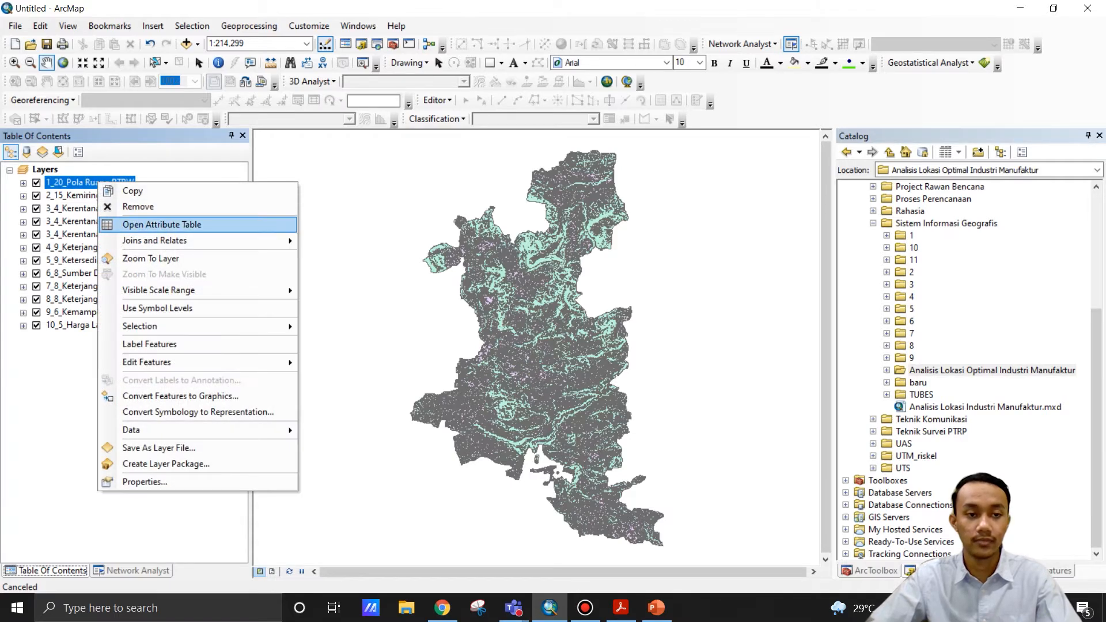
left_click(138, 224)
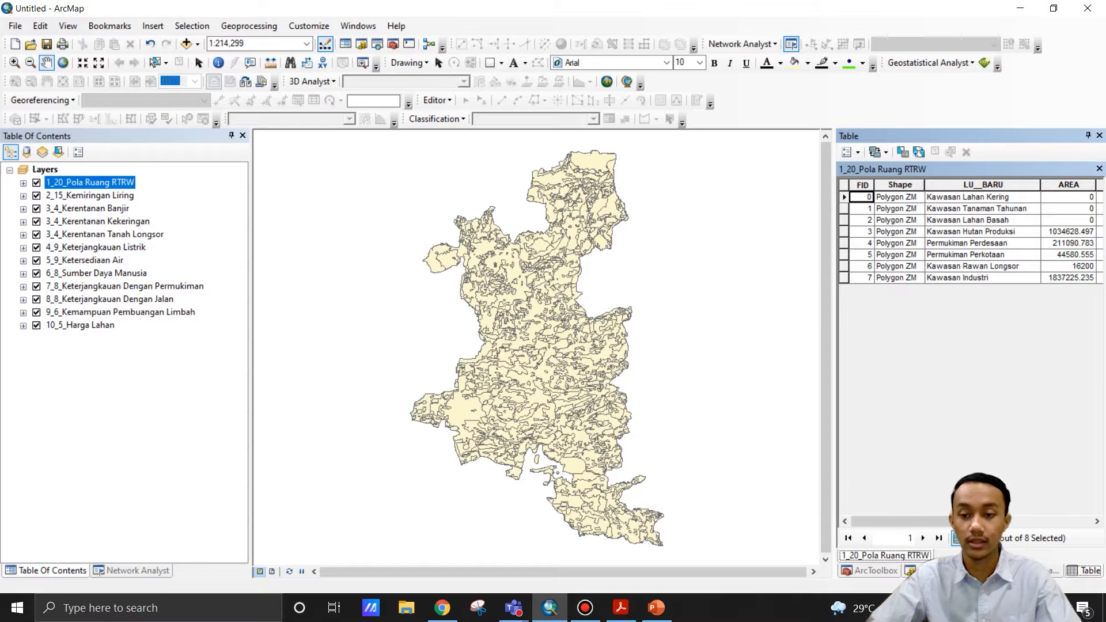
left_click_drag(906, 521, 965, 521)
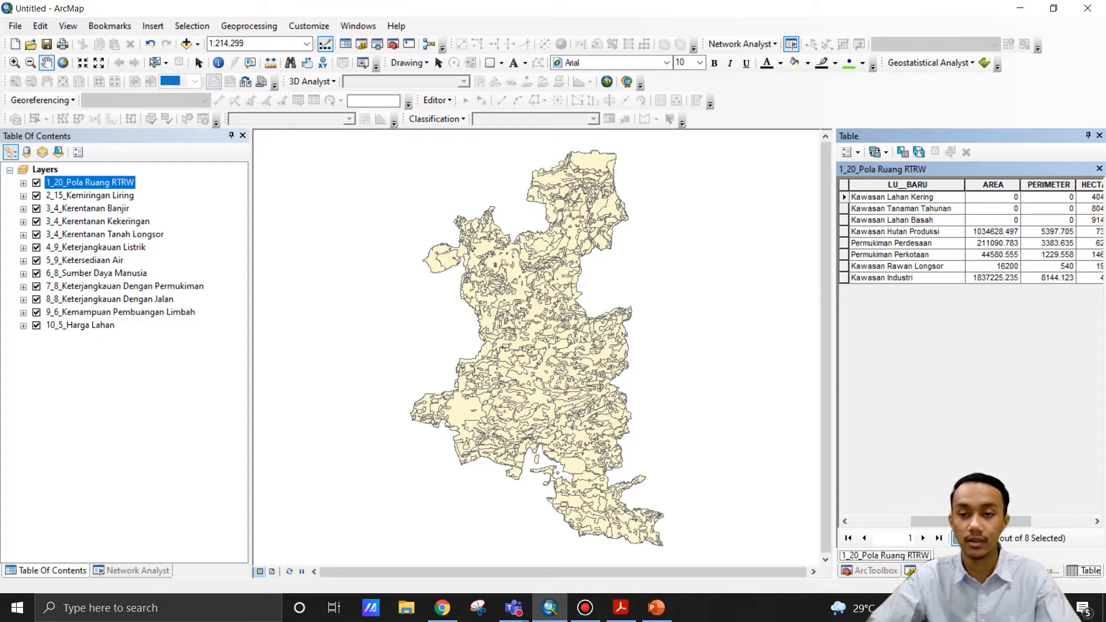
left_click_drag(965, 521, 1024, 521)
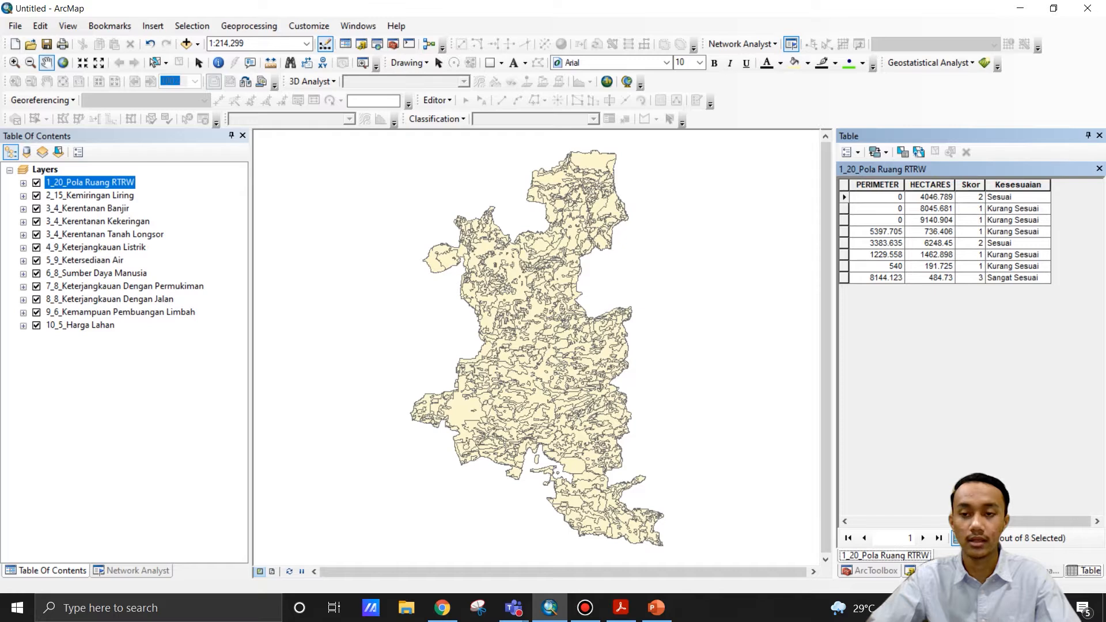
double_click(970, 185)
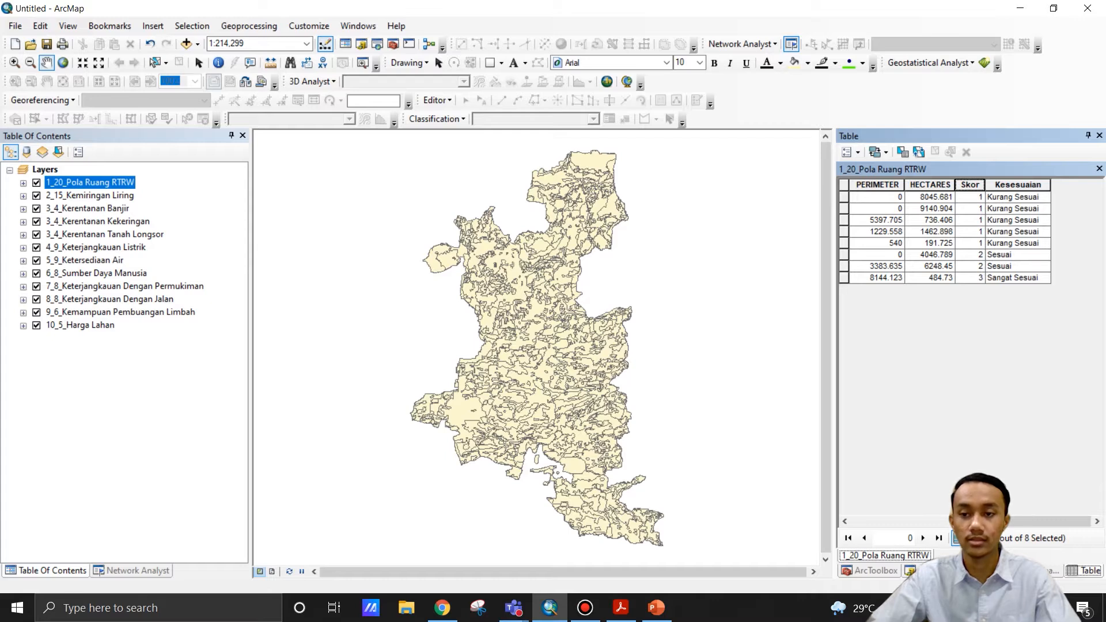
left_click_drag(1031, 522, 1001, 521)
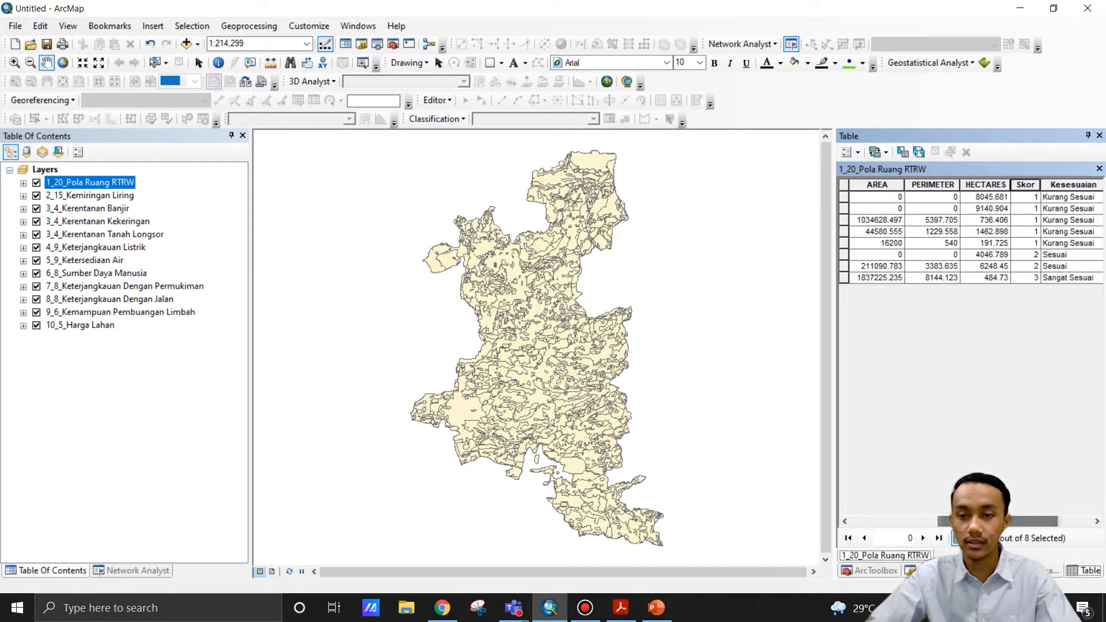
left_click_drag(835, 369, 748, 368)
left_click_drag(956, 522, 914, 522)
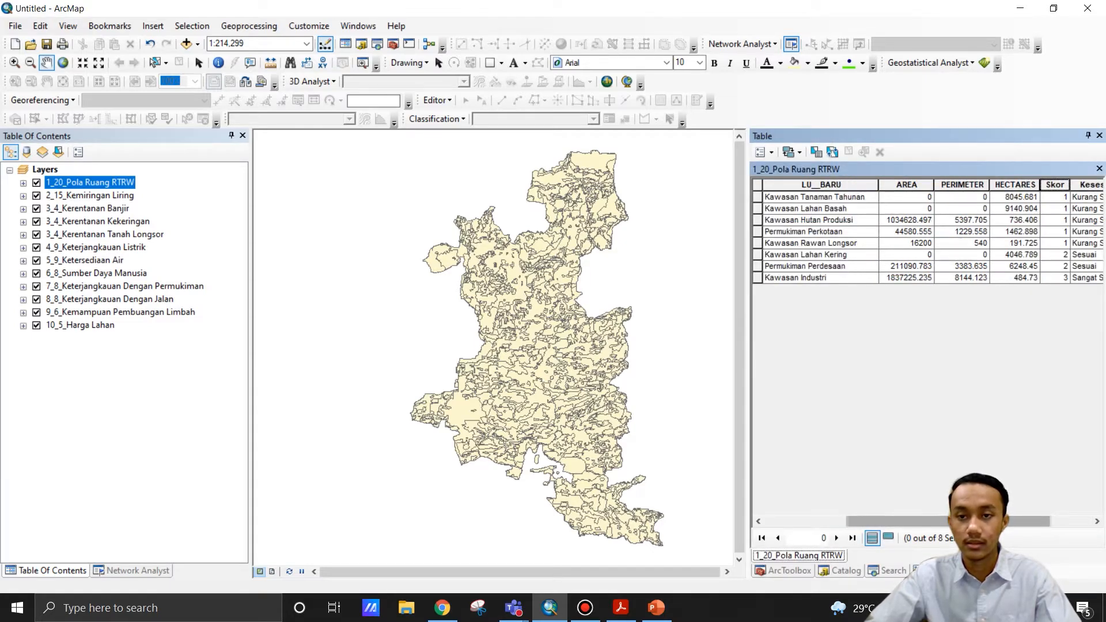
Select the Pola Ruang RTRW records one score group at a time, Skor 1, 2 and 3, to examine their areas on the map.
left_click(757, 197)
left_click_drag(758, 197, 758, 244)
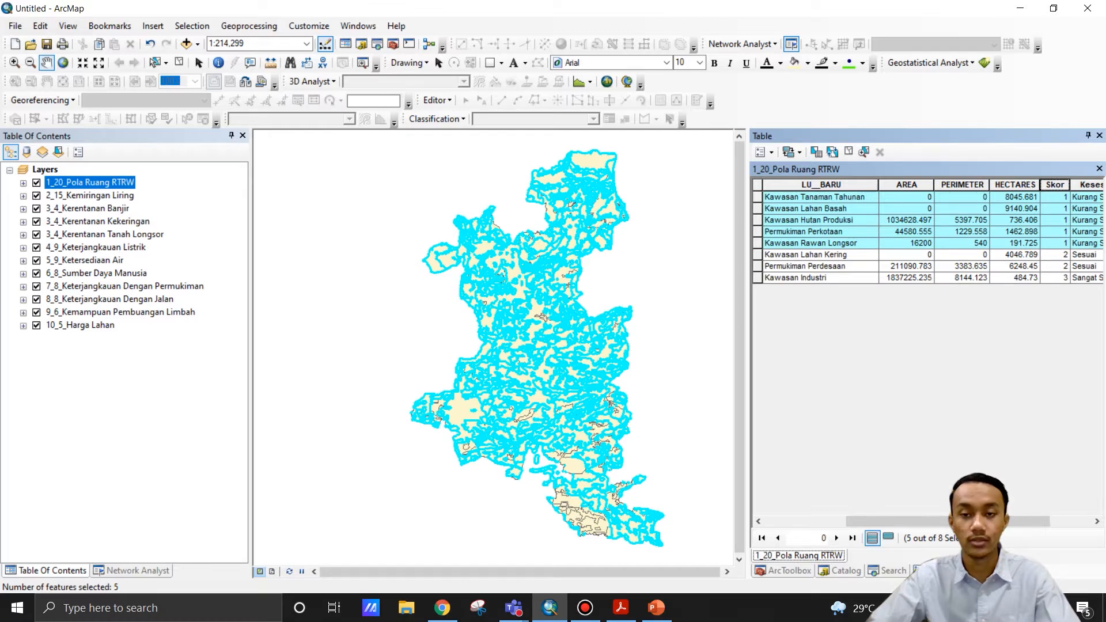
left_click(758, 255)
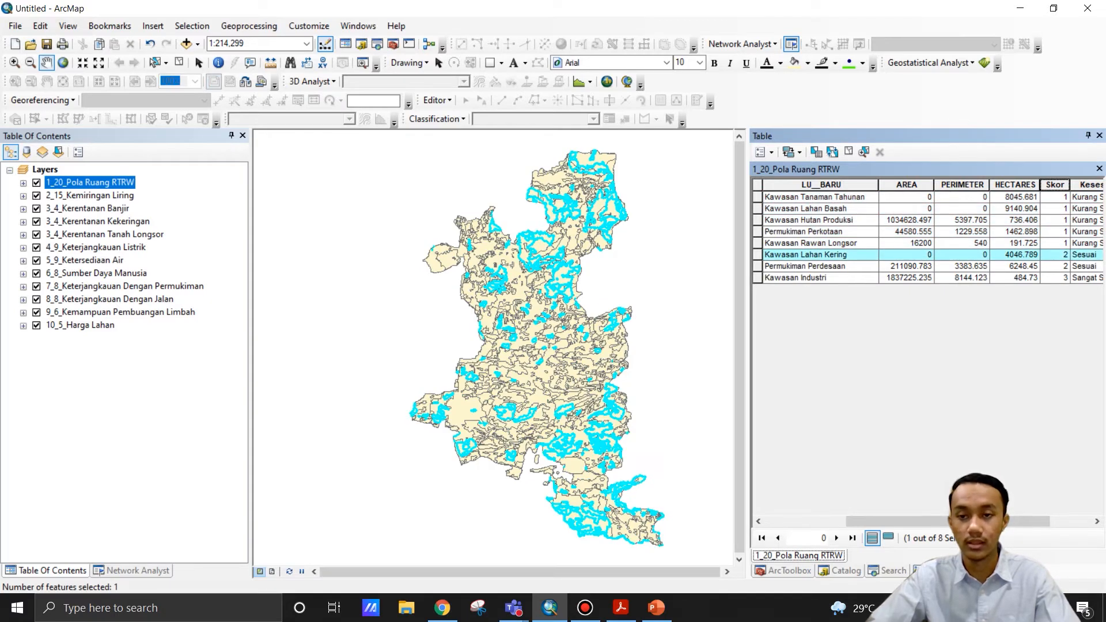
left_click(757, 266, "ctrl")
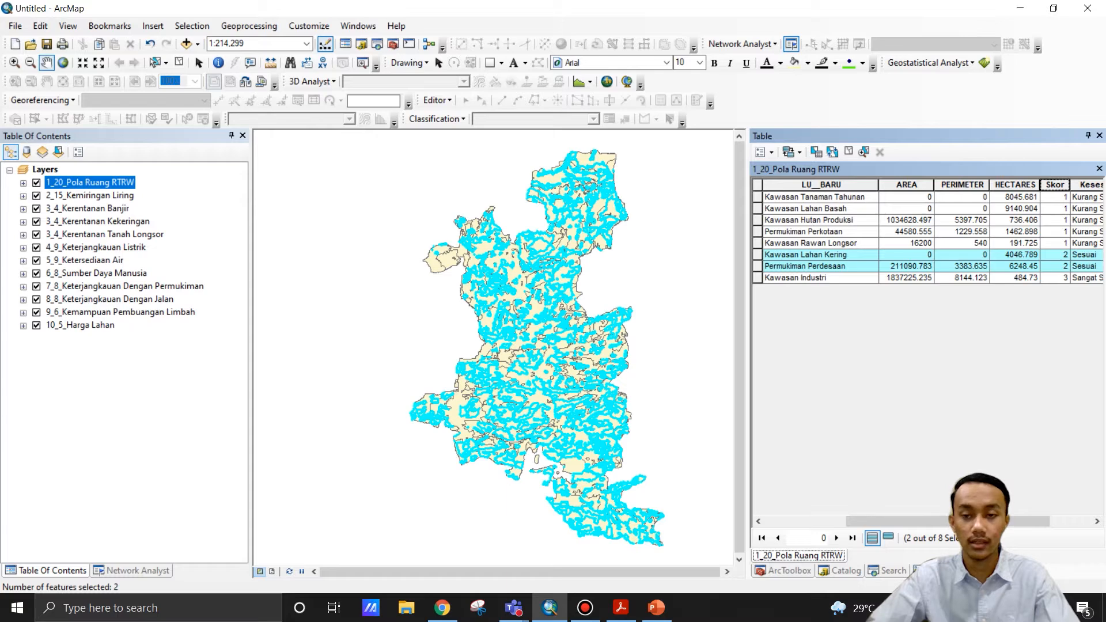
left_click(757, 277)
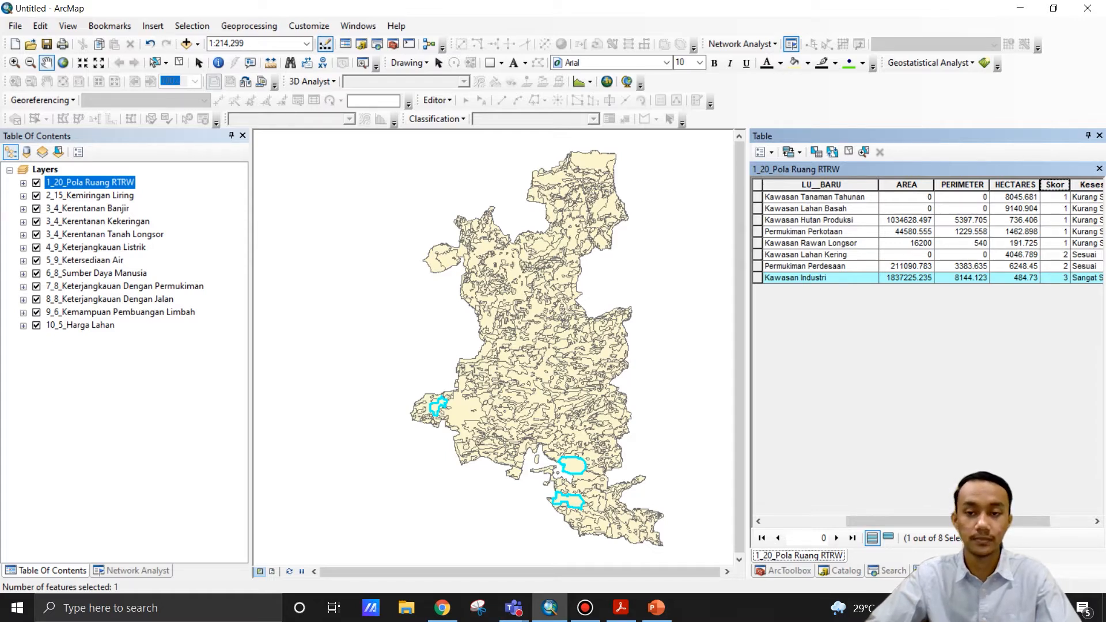
left_click_drag(747, 345, 846, 345)
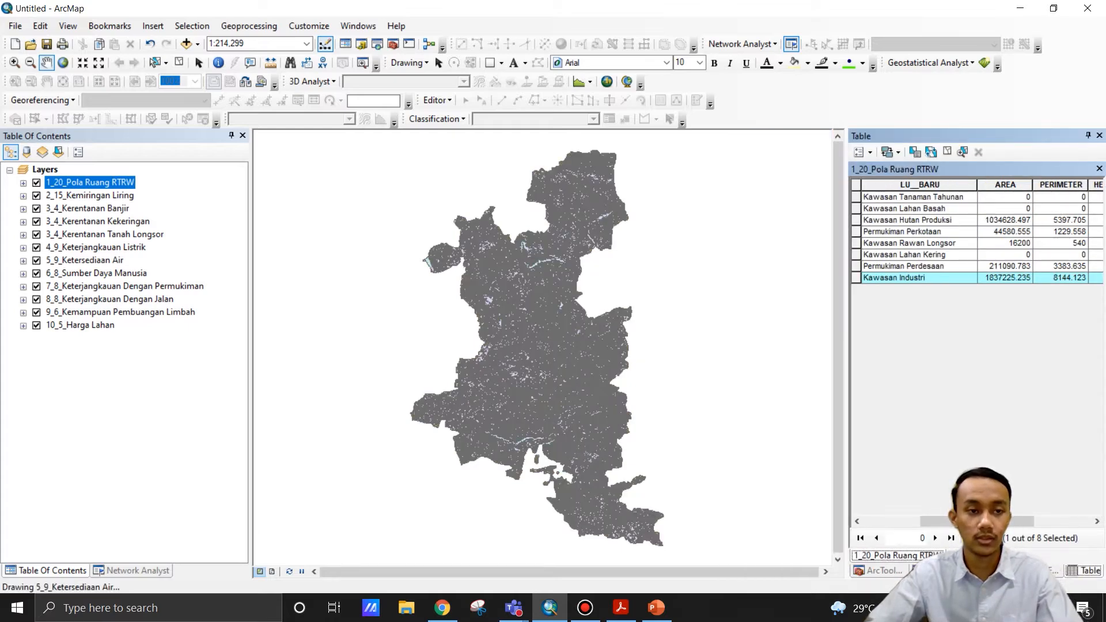
Open the attribute table of the 2_15_Kemiringan Liring layer and sort its records by Skor in ascending order.
right_click(75, 197)
left_click(133, 242)
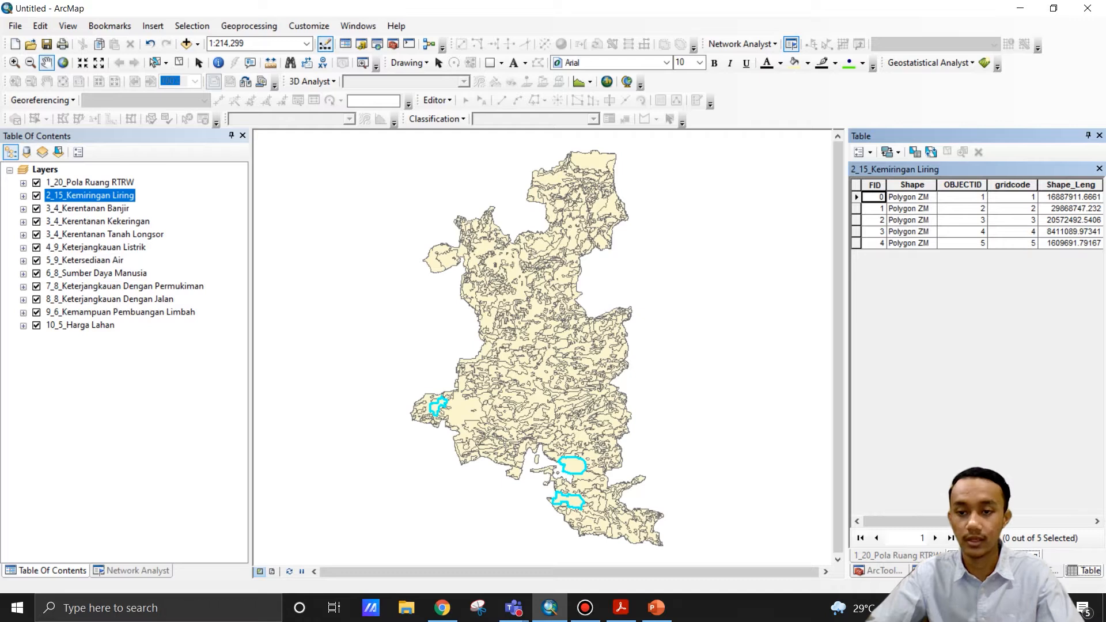
left_click_drag(846, 369, 761, 369)
left_click_drag(859, 521, 1015, 521)
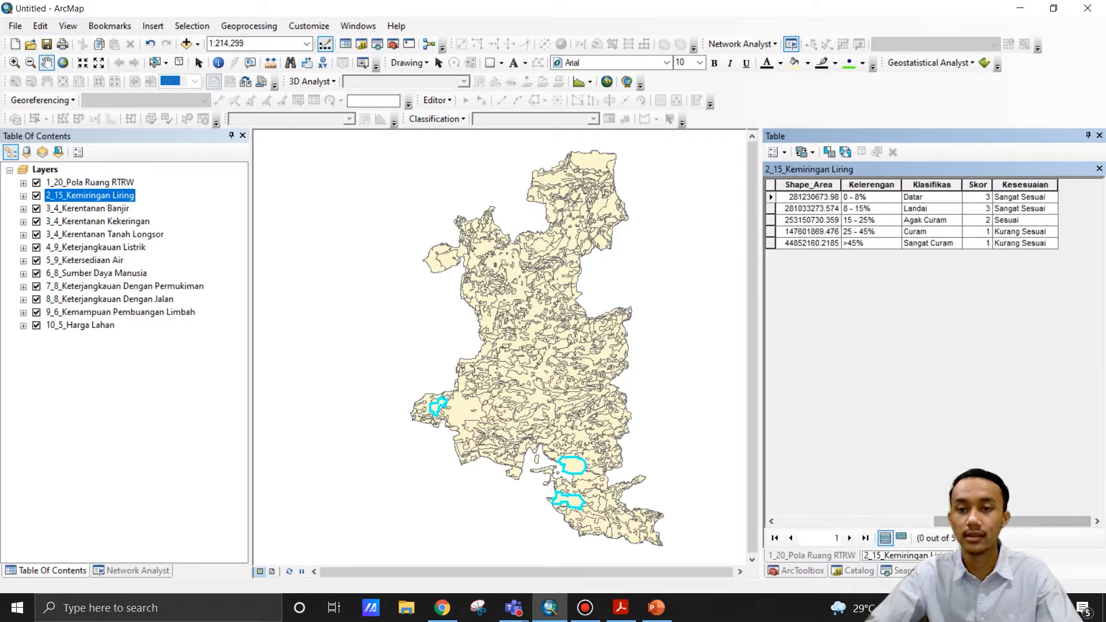
double_click(978, 185)
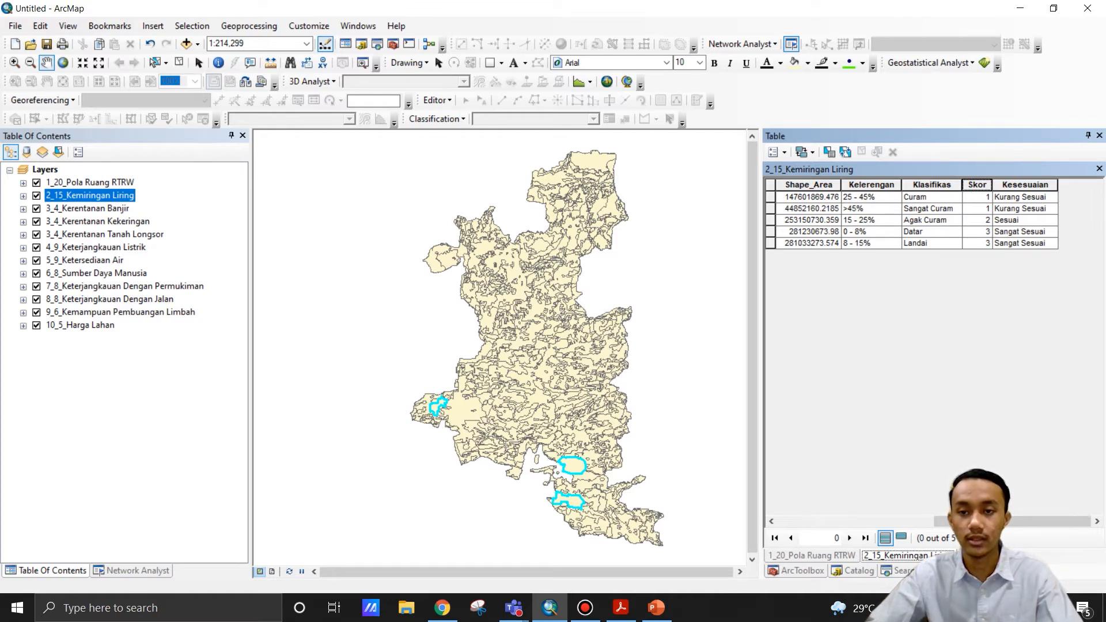
Examine the slope records by selecting the Skor 1, 2 and 3 groups in turn, and clear the selection.
left_click_drag(771, 197, 771, 209)
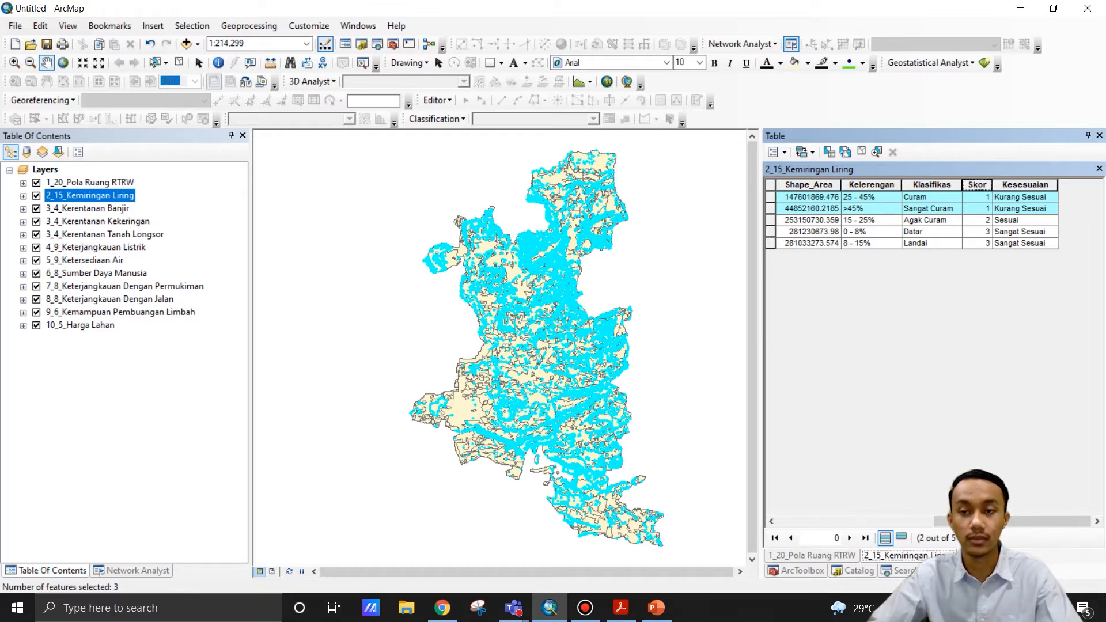
left_click(770, 220)
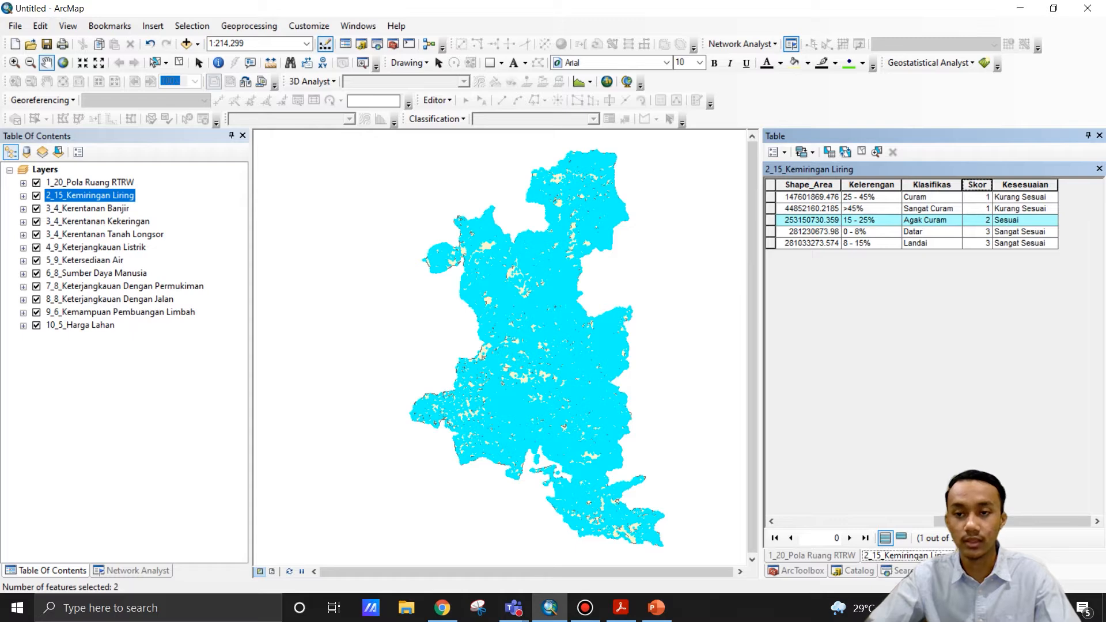
left_click_drag(770, 243, 770, 232)
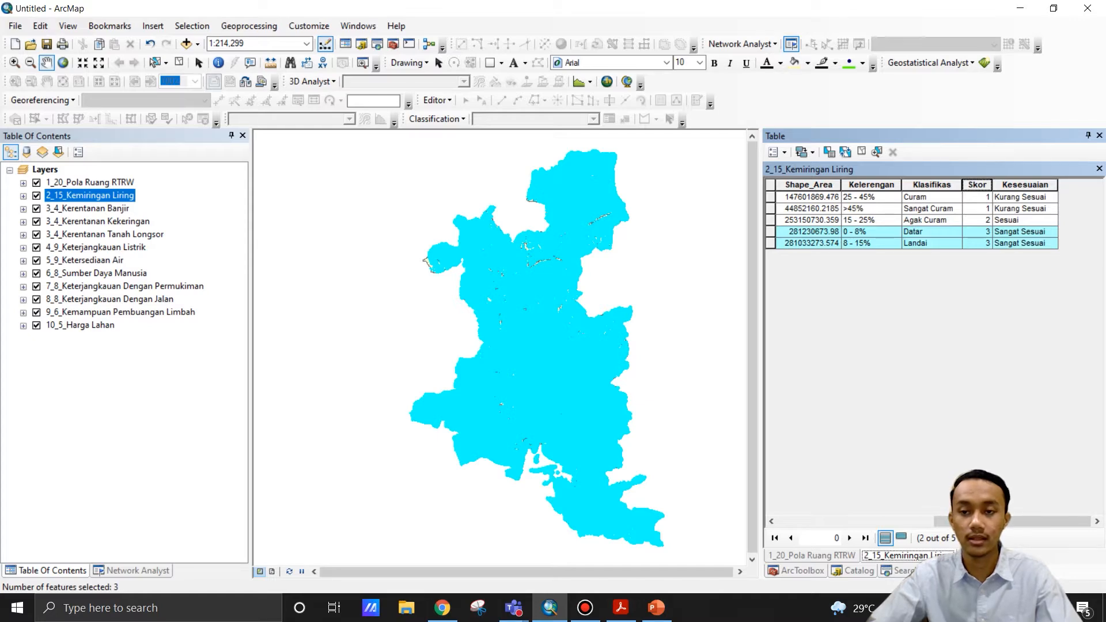
left_click(861, 151)
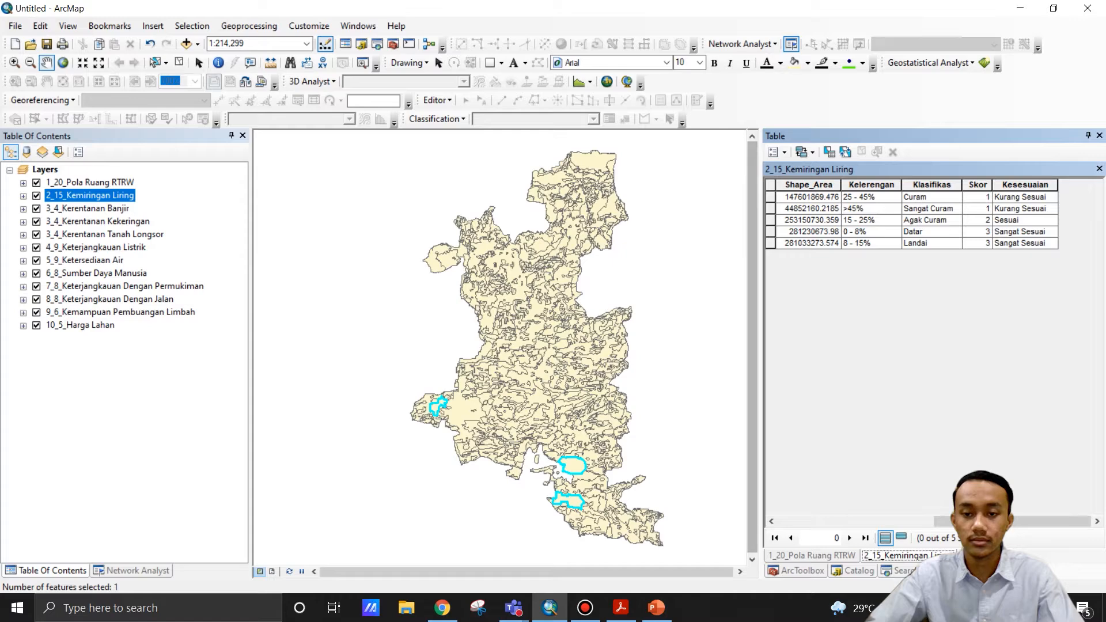
left_click_drag(760, 345, 813, 346)
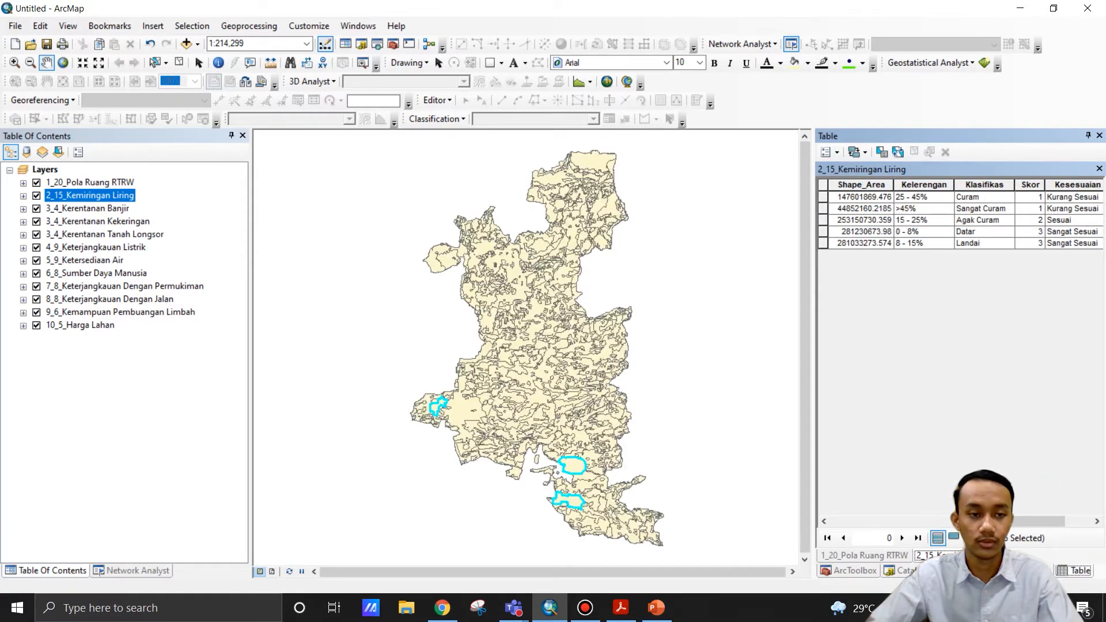
Open the attribute table of the 10_5_Harga Lahan layer and sort its records by Skor in ascending order.
left_click(81, 325)
right_click(81, 325)
left_click(144, 57)
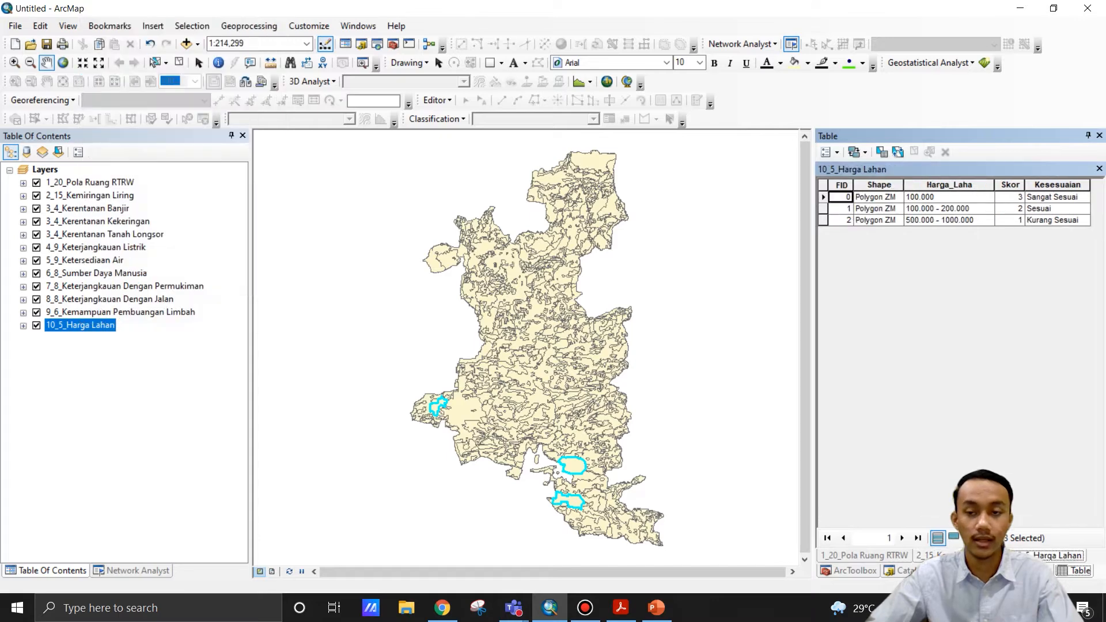
double_click(1009, 185)
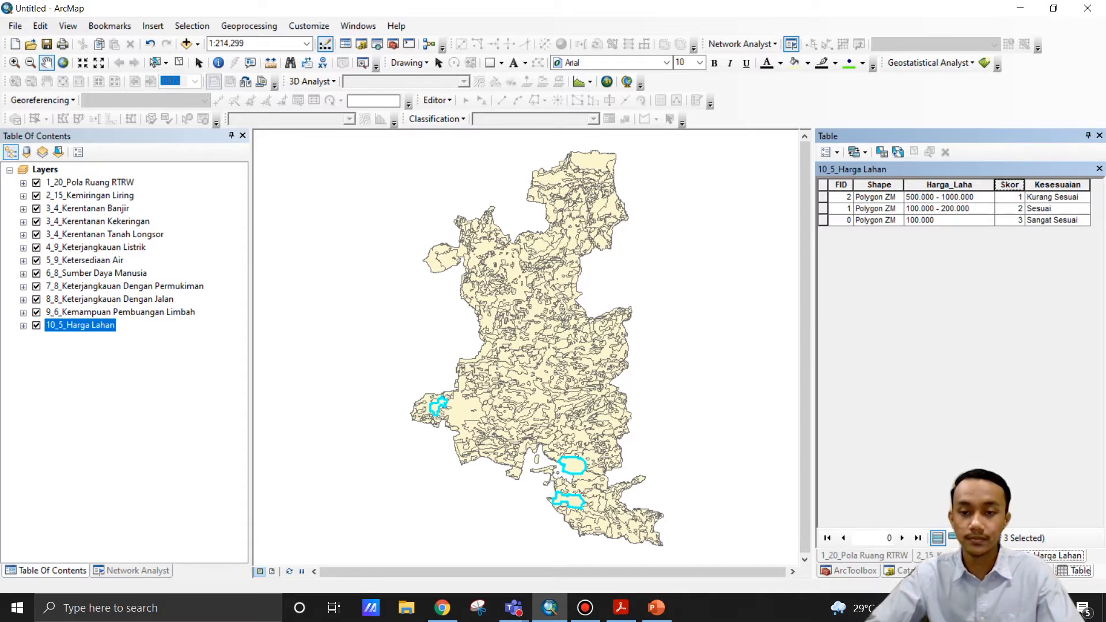
mouse_move(813, 354)
left_mouse_down()
mouse_move(842, 354)
mouse_move(828, 354)
left_mouse_up()
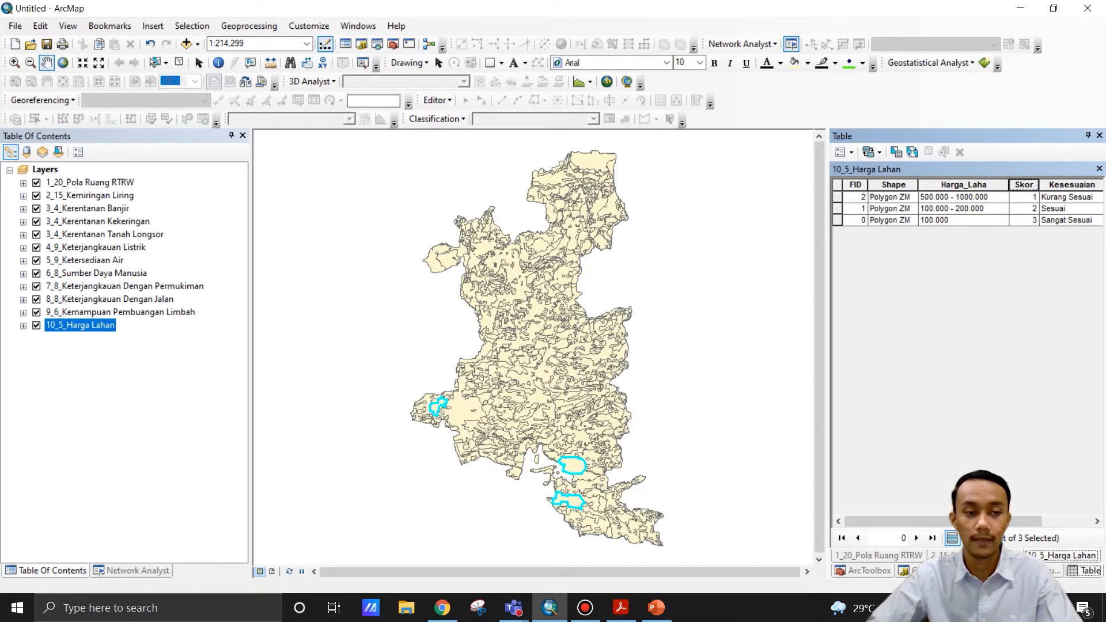
Create a new group layer in the Layers data frame.
left_click(128, 400)
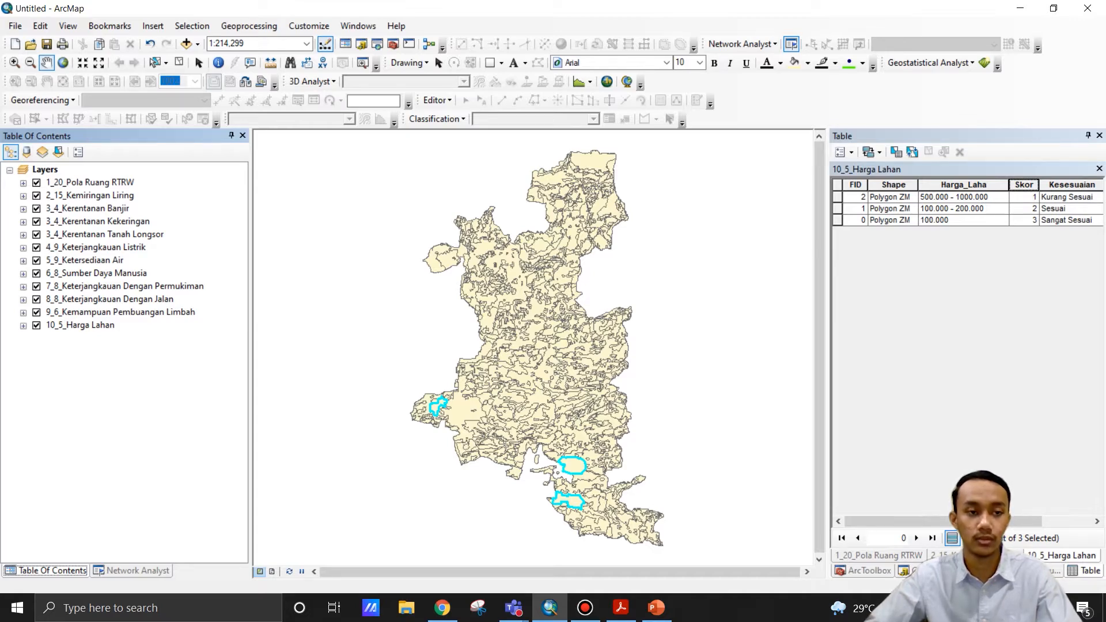
right_click(45, 169)
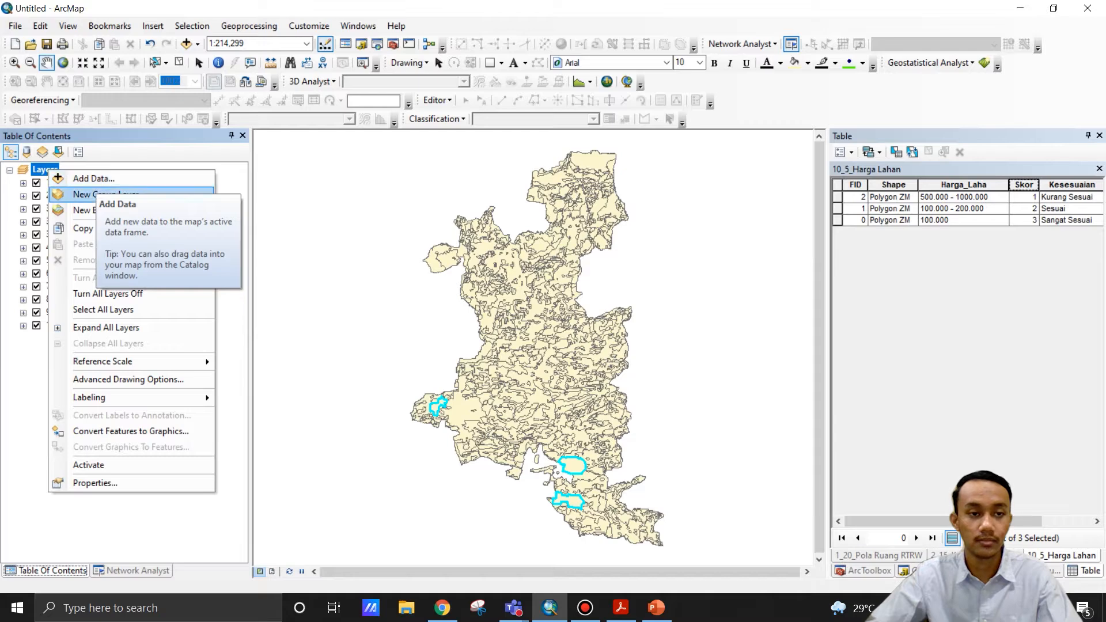
left_click(104, 194)
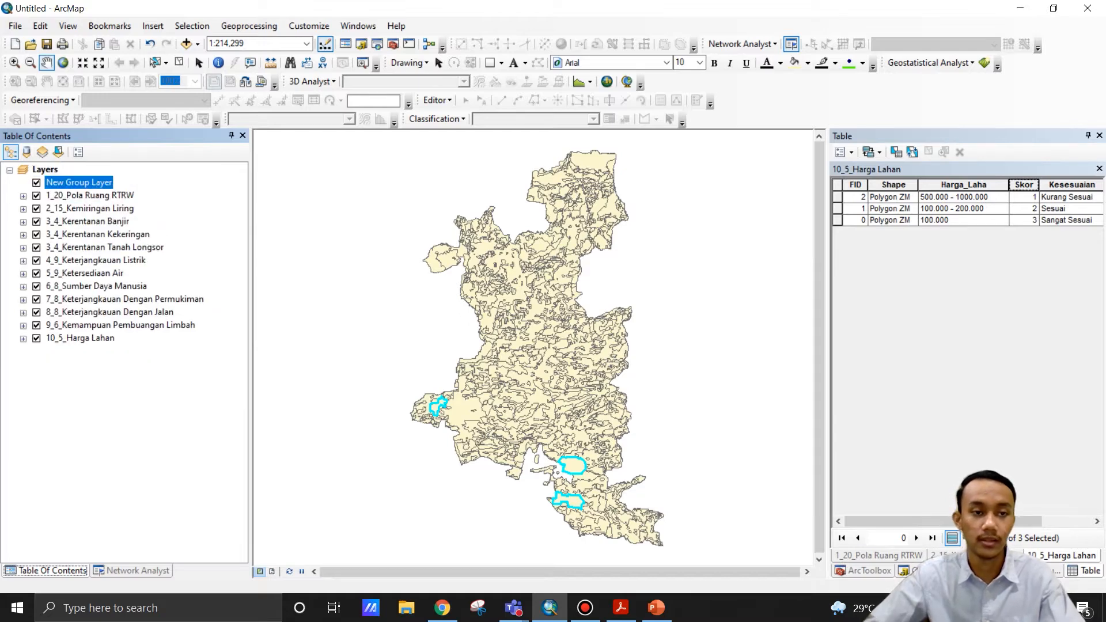
Name the new group layer Bahan SHP and move all layers from 1_20_Pola Ruang RTRW through 10_5_Harga Lahan into it.
type("Bahan SHP")
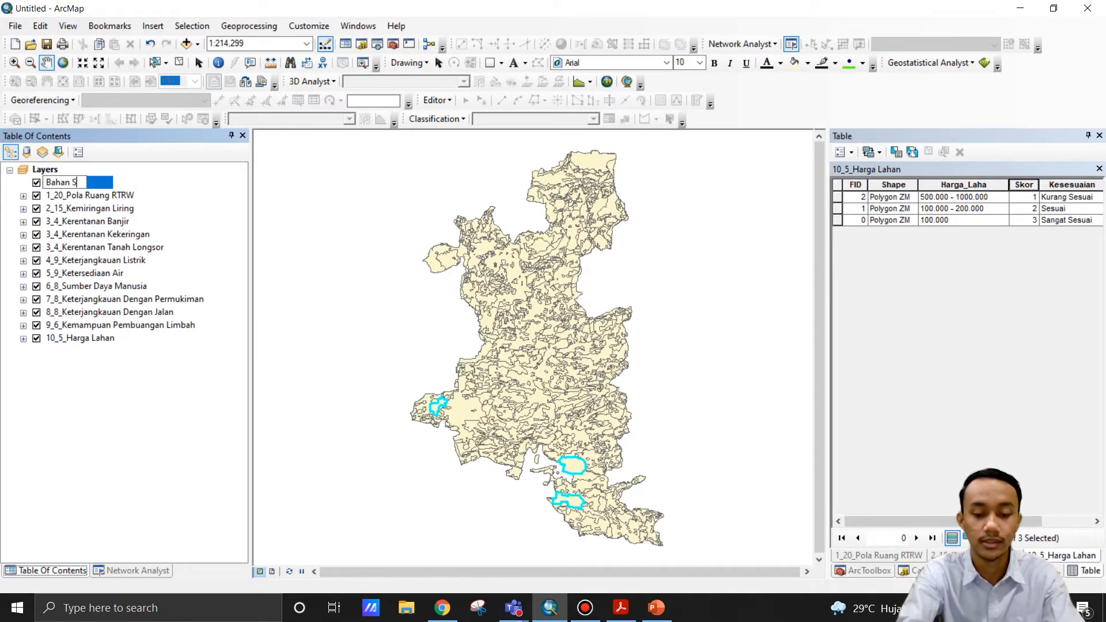
key("Return")
left_click(90, 196)
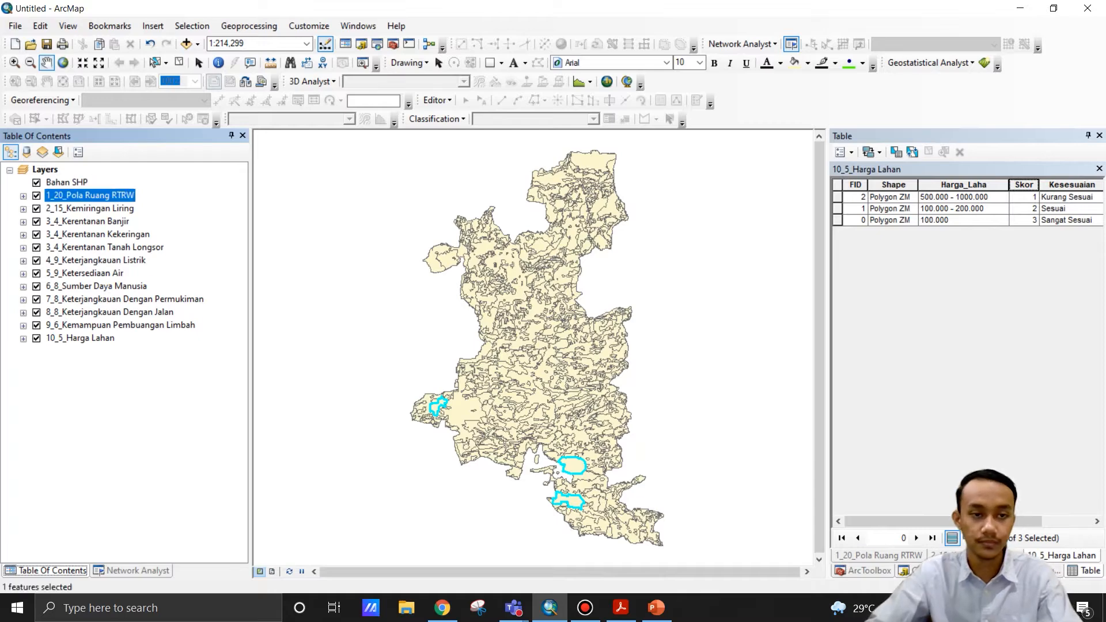
left_click(80, 338, "shift")
left_click_drag(80, 338, 67, 183)
left_click(126, 415)
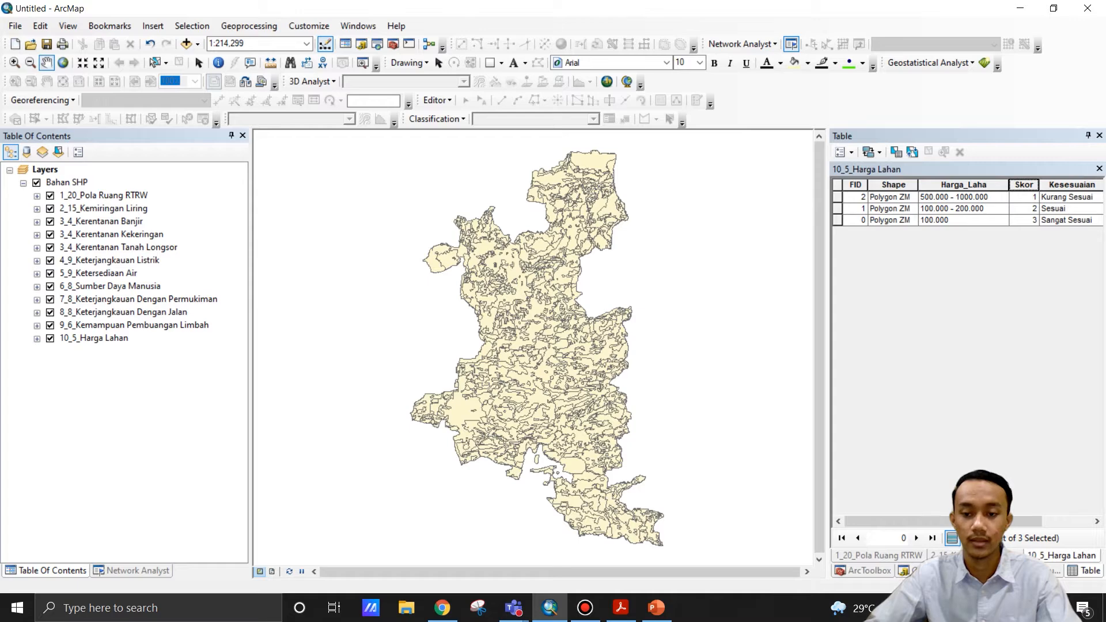
Browse the geoprocessing toolboxes to the raster conversion tools under Conversion Tools.
left_click(868, 571)
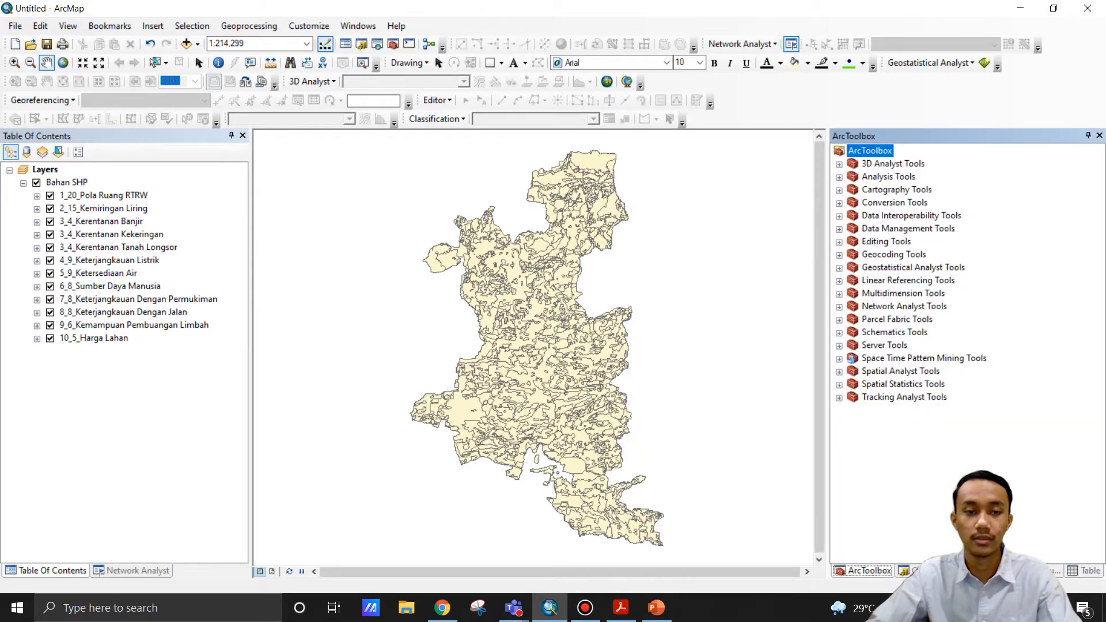
double_click(894, 202)
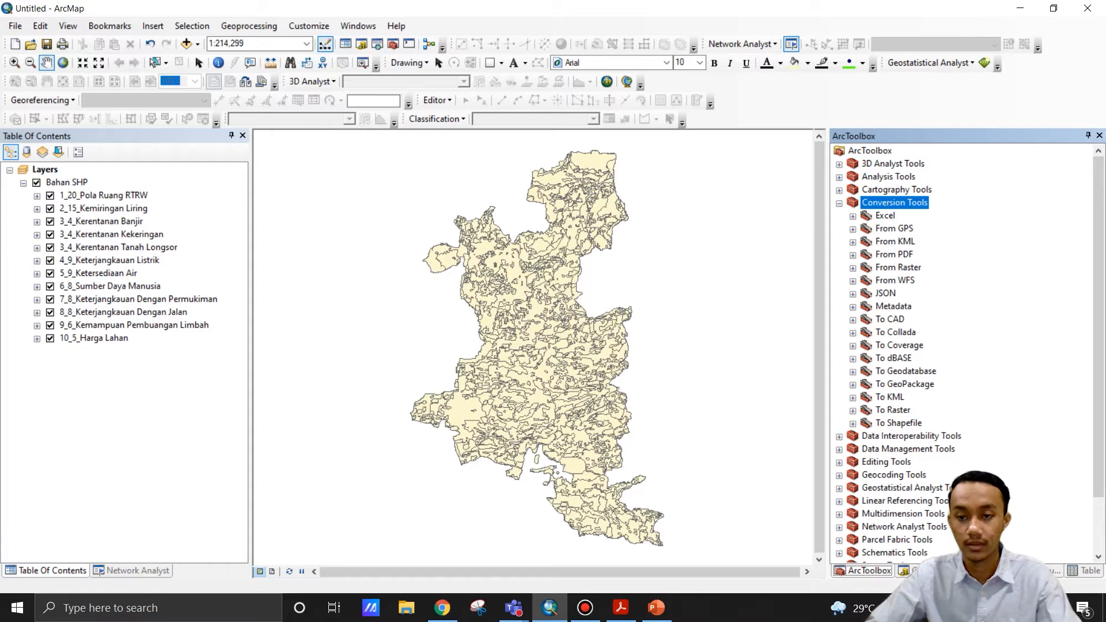
double_click(892, 410)
scroll(892, 410, "down", 2)
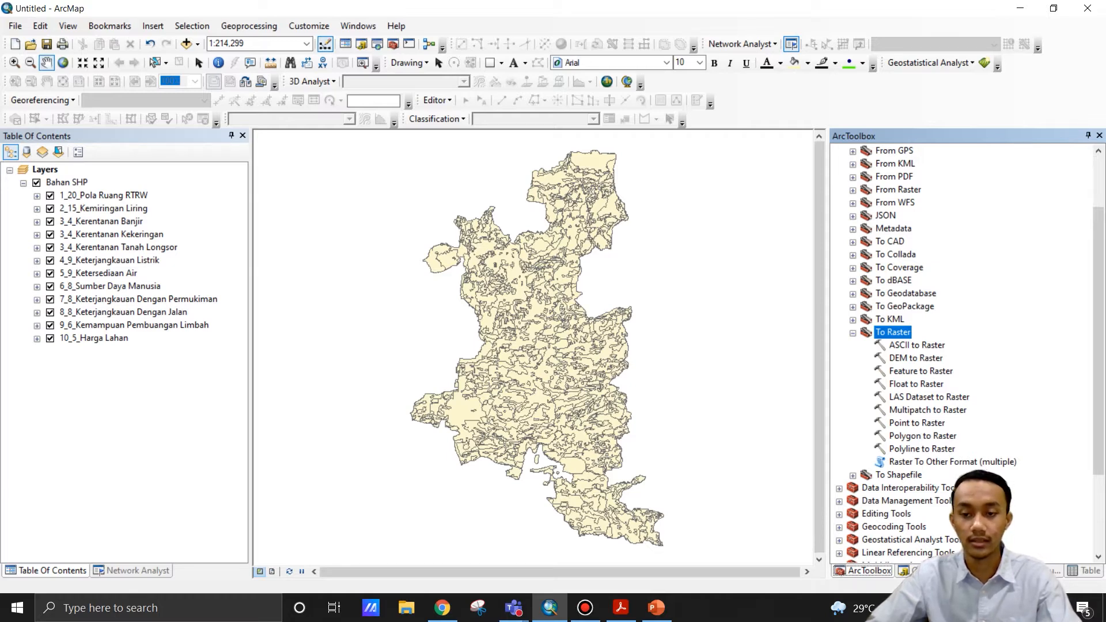
Search for "Polygon to raster" and open the Polygon to Raster conversion tool.
key("ctrl+f")
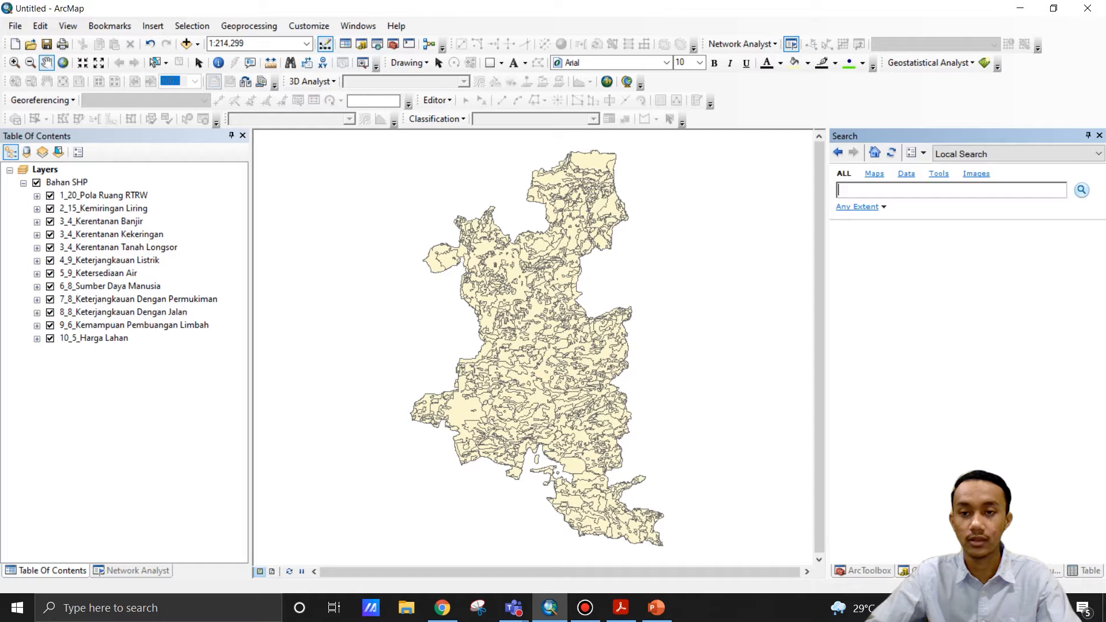
type("Polygon to raster")
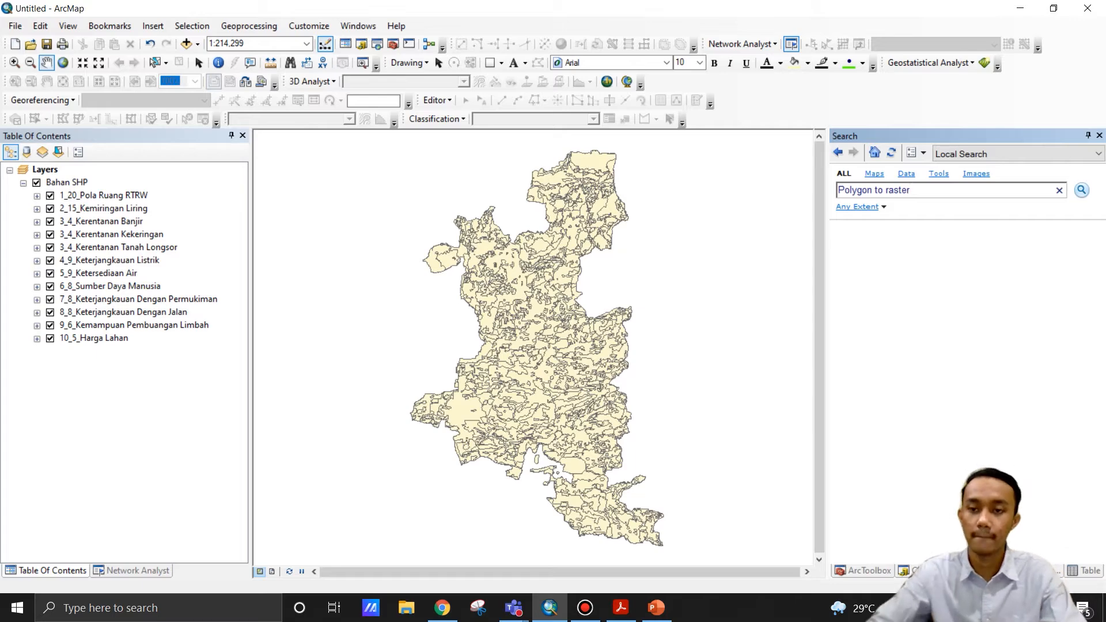
key("Return")
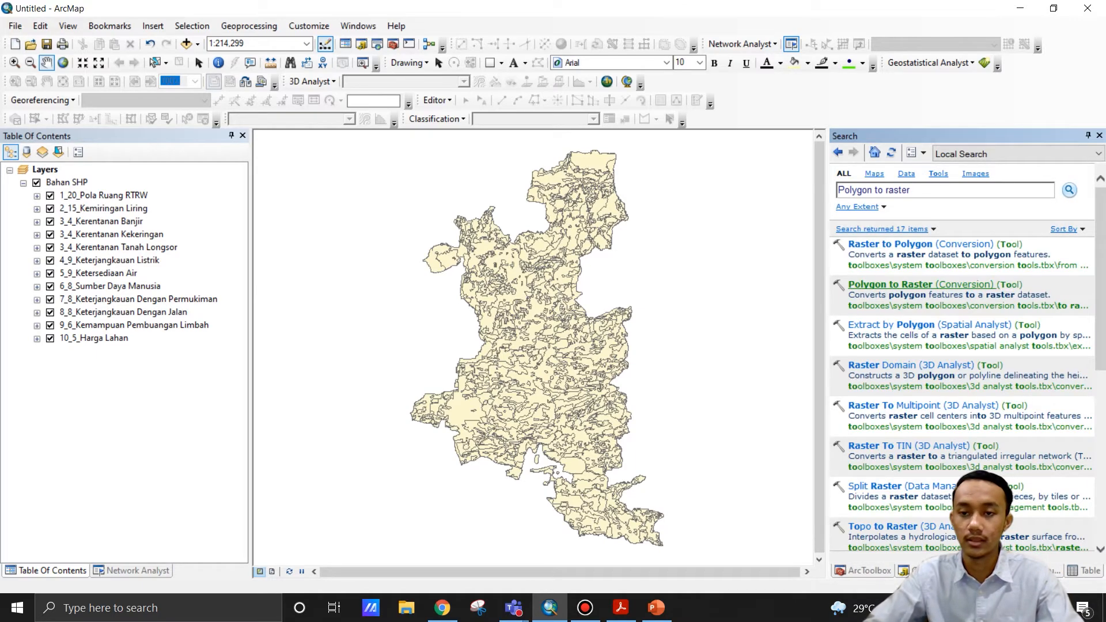
left_click(920, 284)
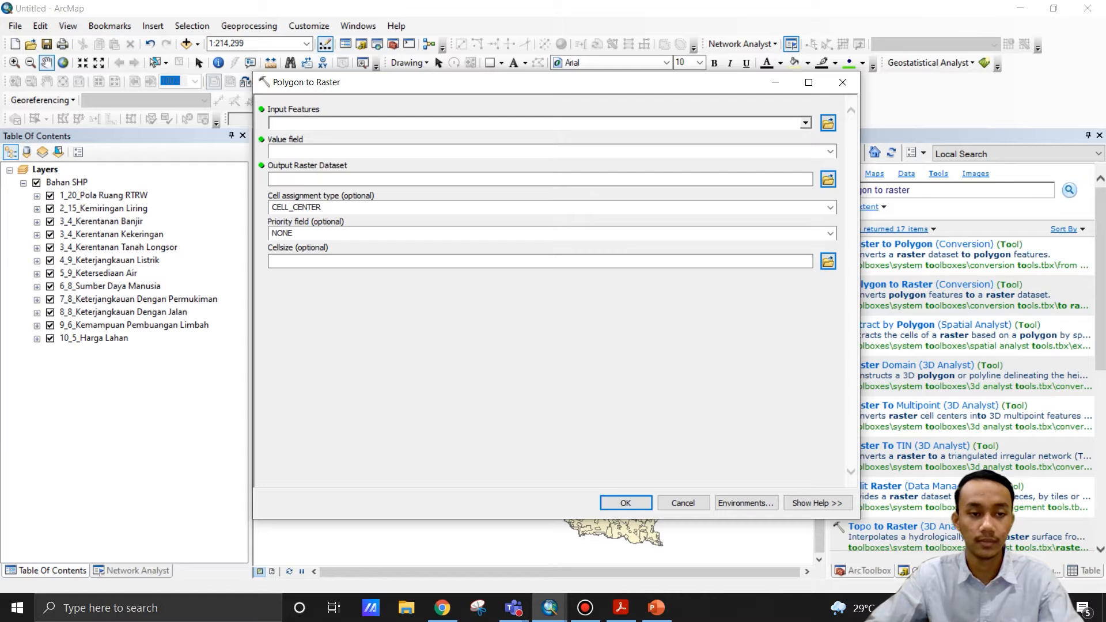
Set 10_5_Harga Lahan as the input features for the raster conversion, with Skor as the value field.
left_click(94, 338)
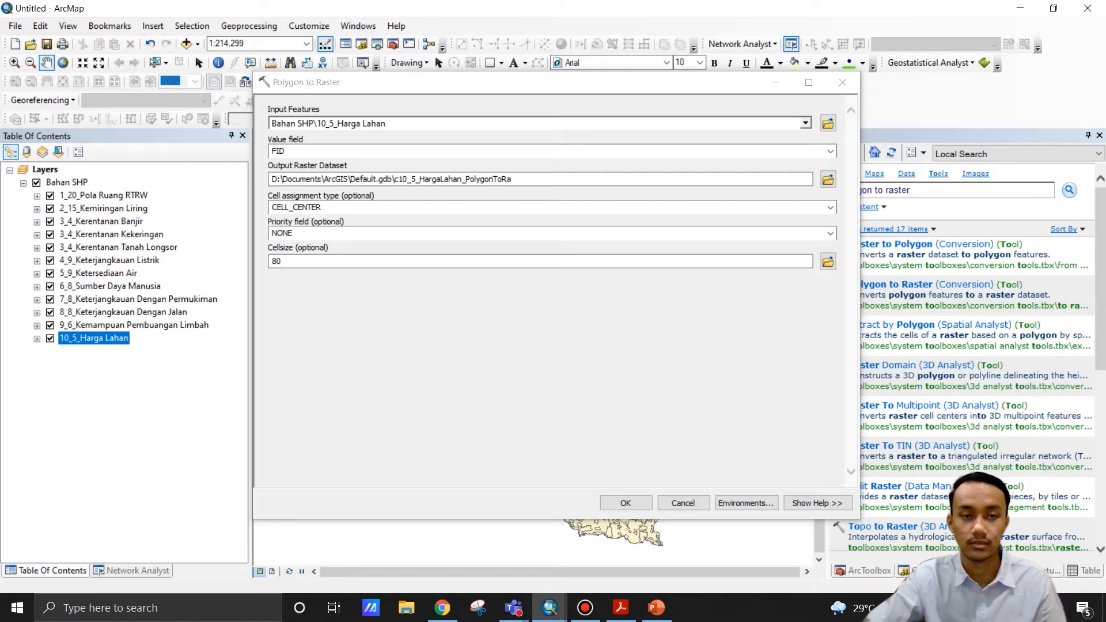
left_click(830, 151)
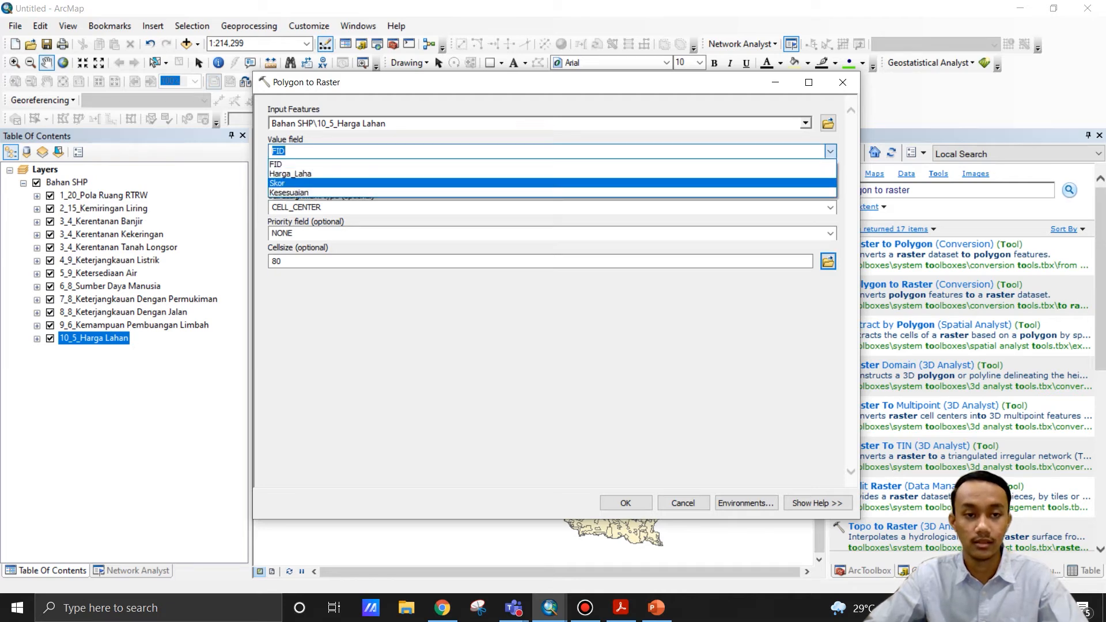
key("Return")
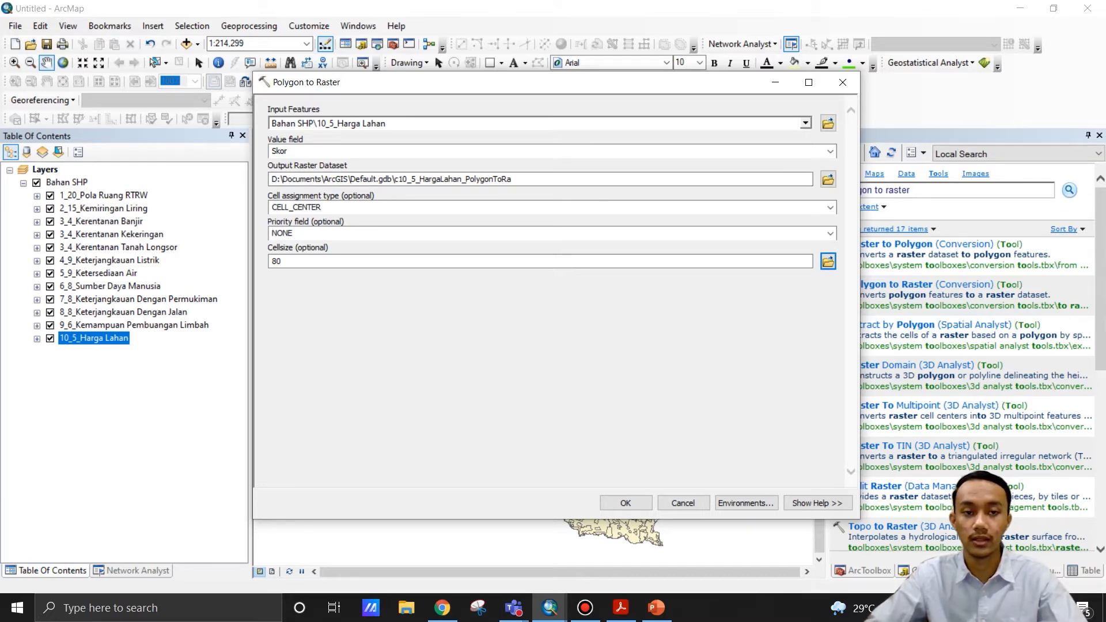
Create a folder named Raster inside Analisis Lokasi Optimal Industri Manufaktur and open it as the output location.
left_click(828, 179)
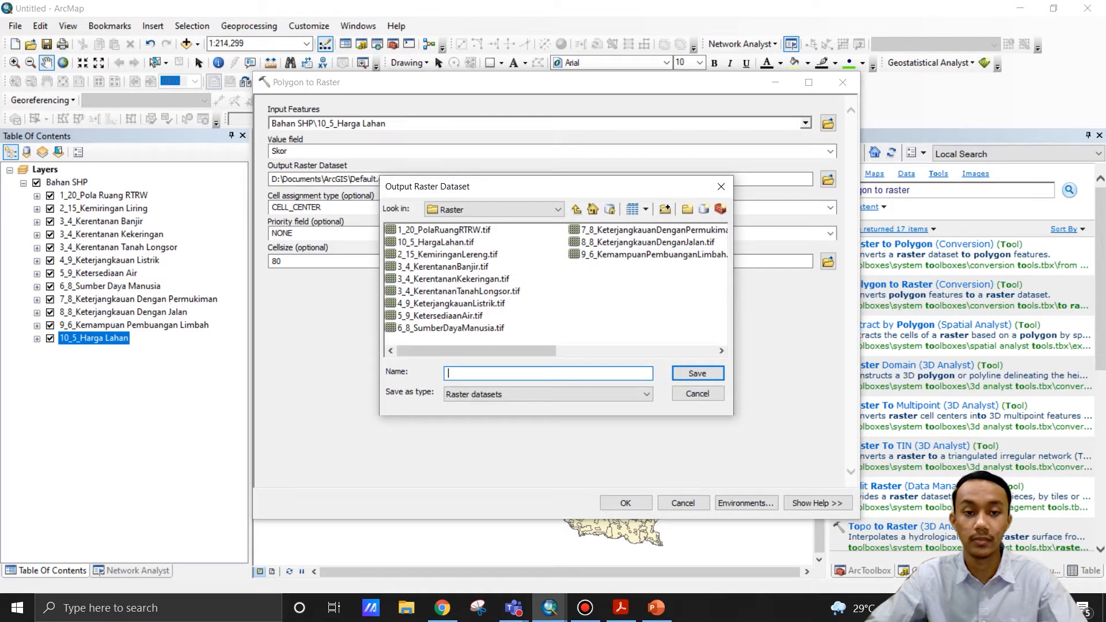
left_click(577, 209)
left_click(577, 209)
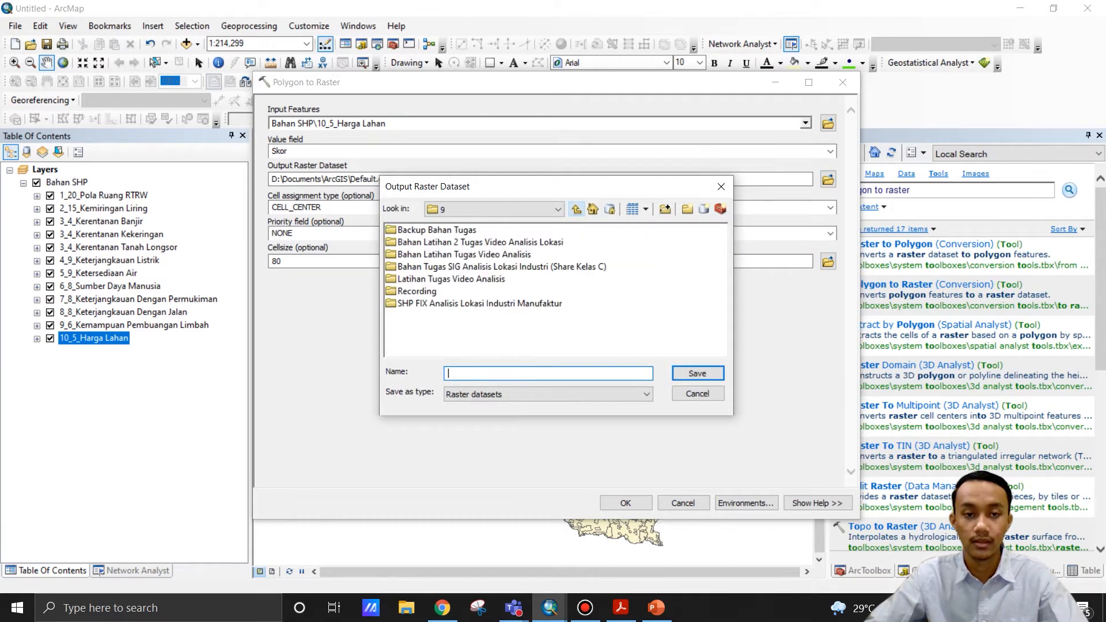
left_click(577, 209)
double_click(611, 254)
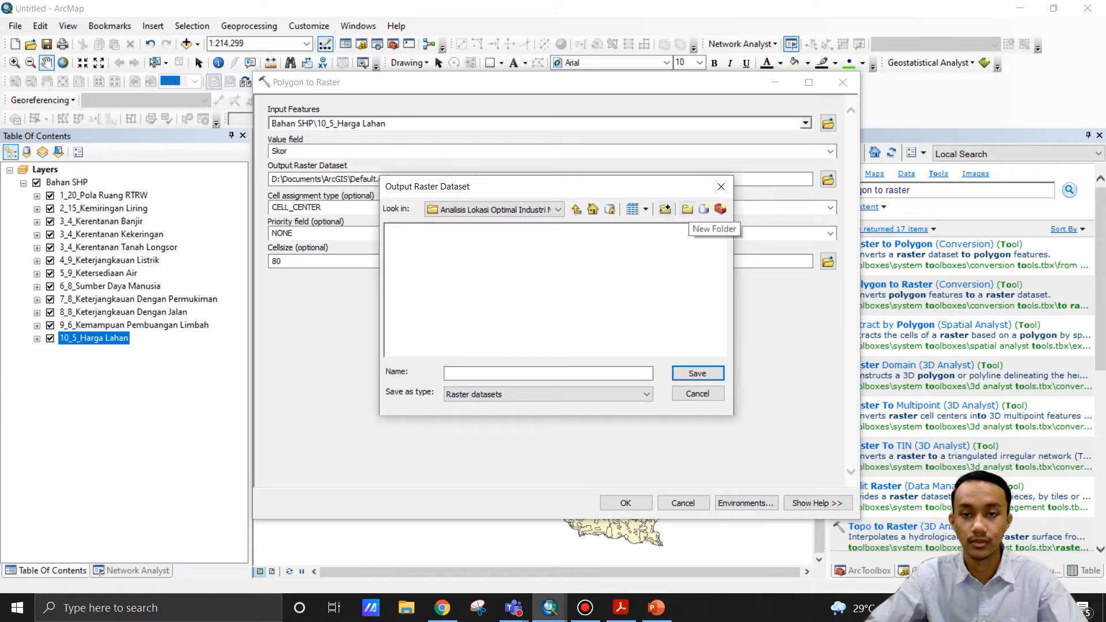
left_click(688, 209)
type("Raster")
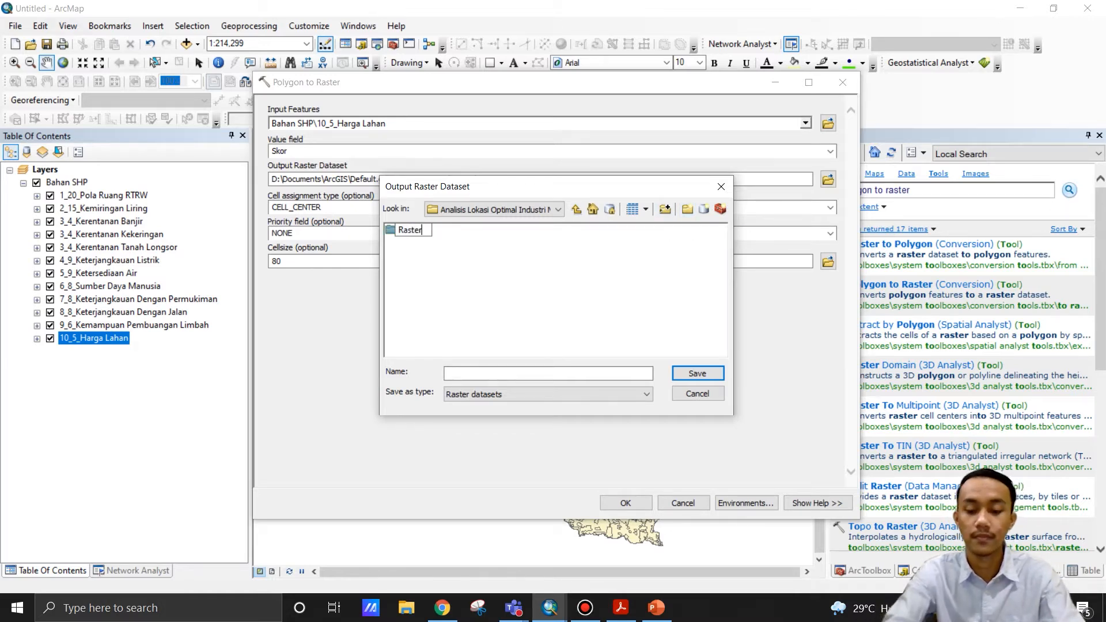
key("Return")
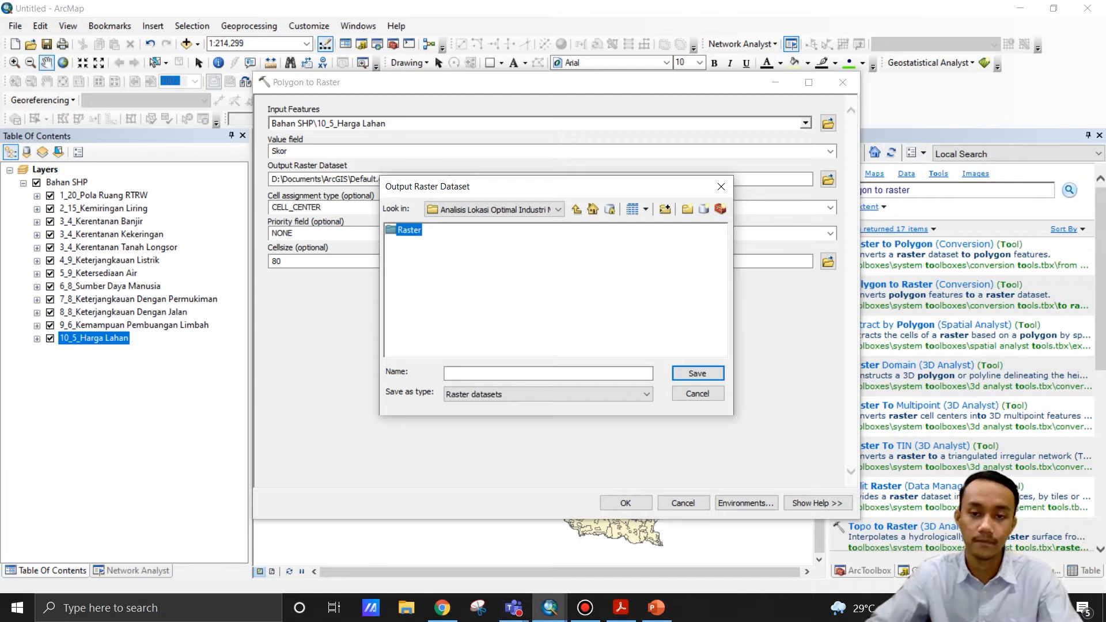
key("Return")
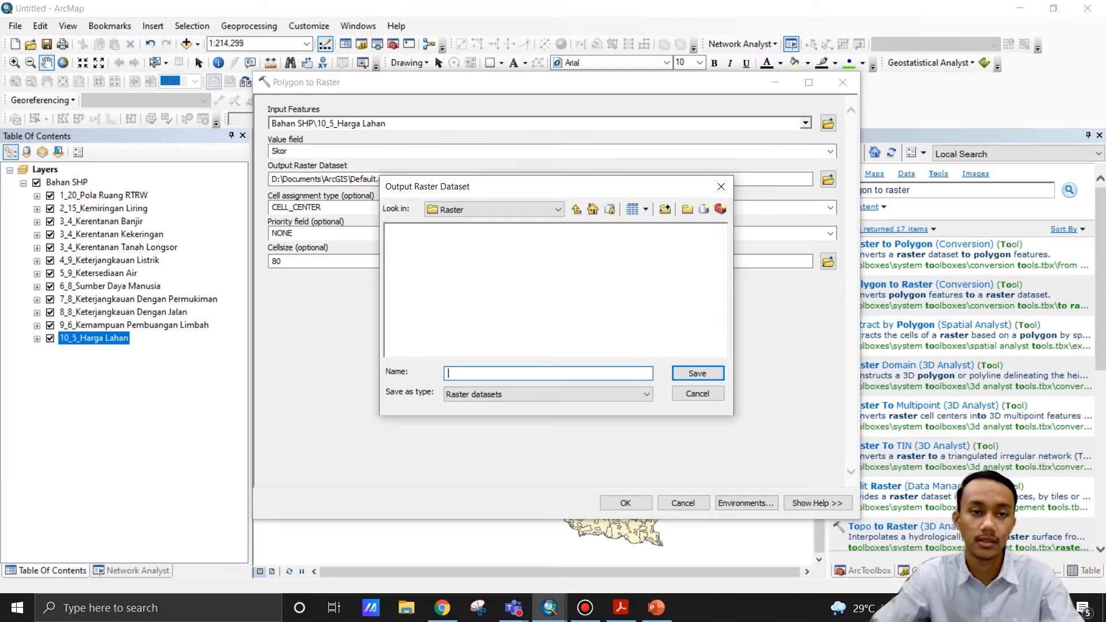
Name the output raster dataset 10_5_HargaLahan.tif and save it in the Raster folder.
type("10_")
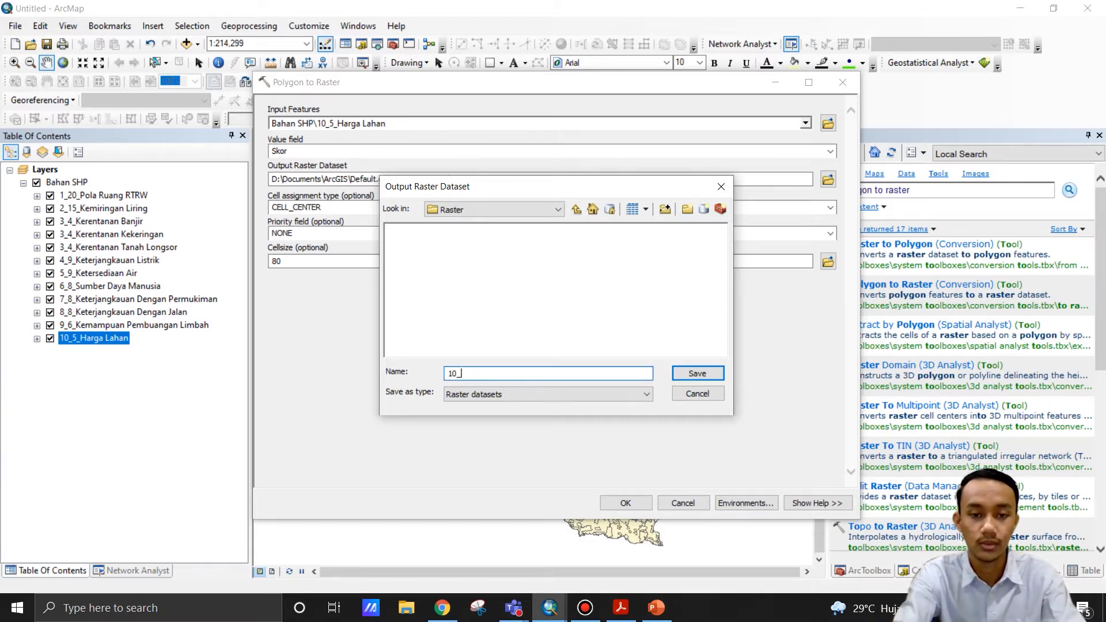
type("5")
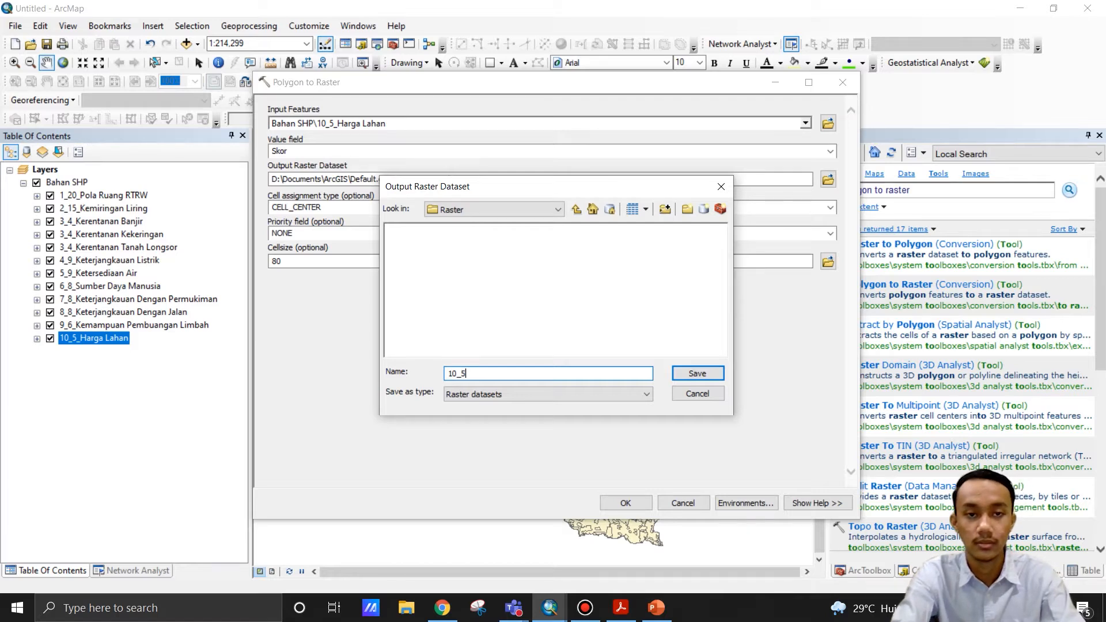
type("_")
type("Har")
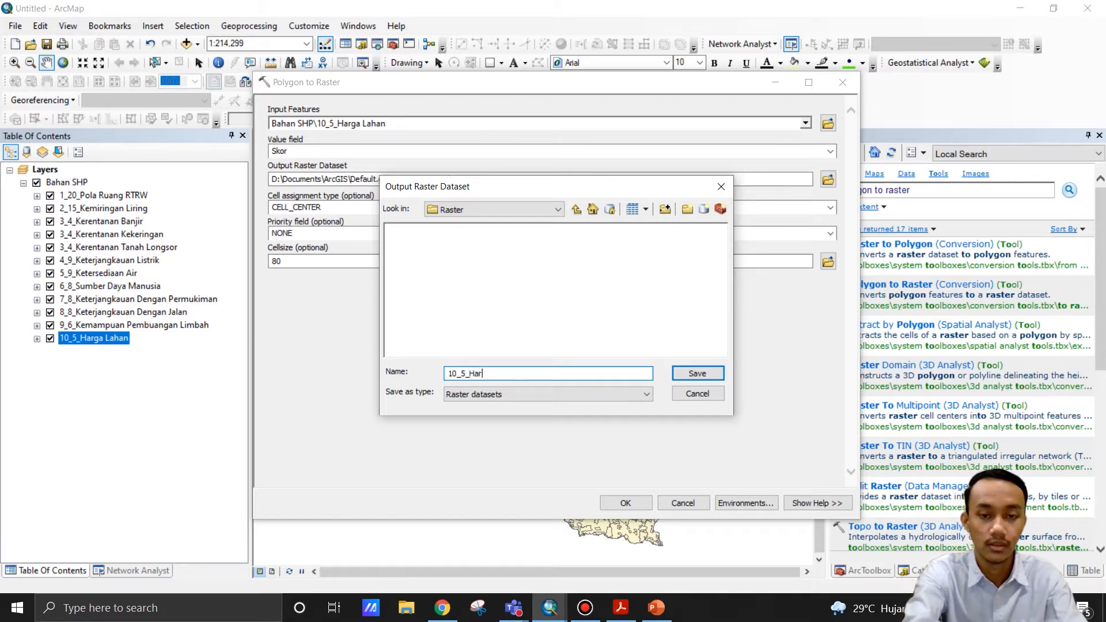
type("gaLahan.")
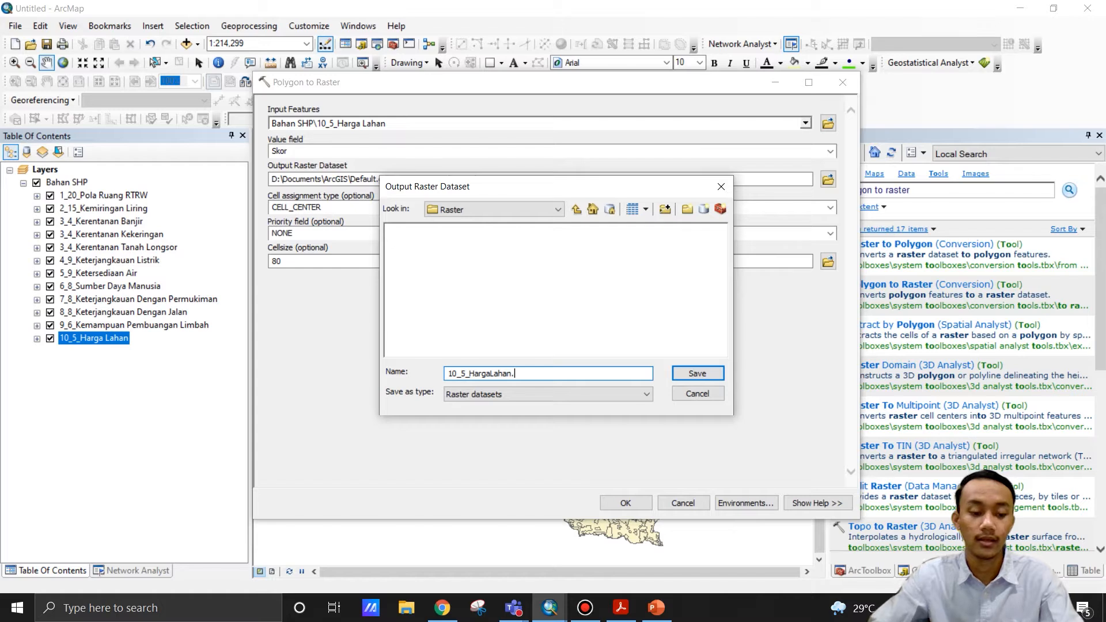
type("tif")
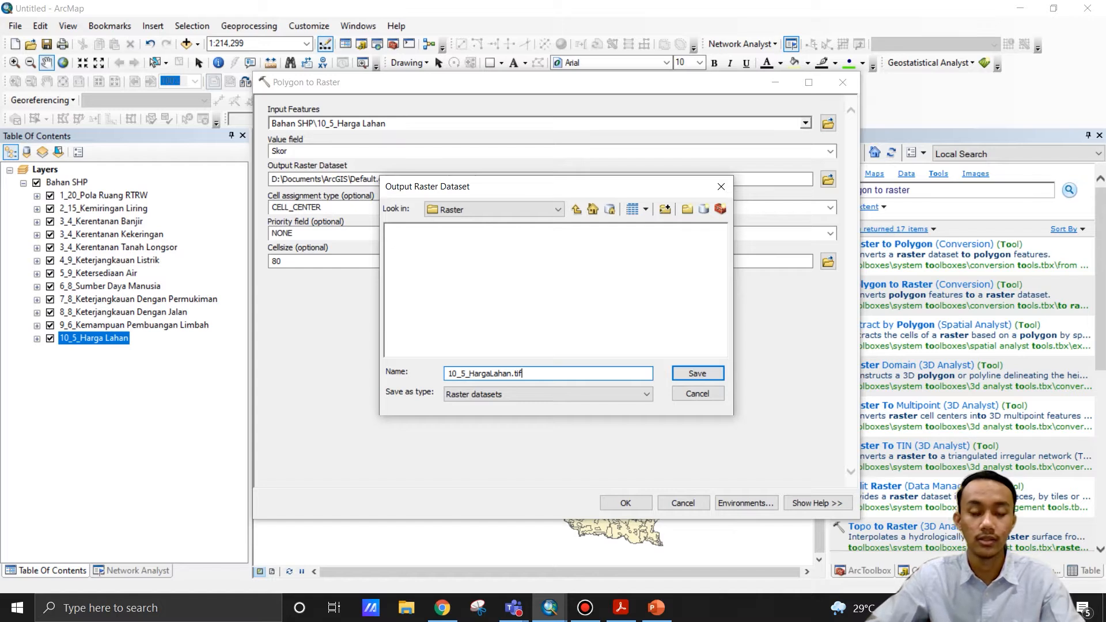
key("Return")
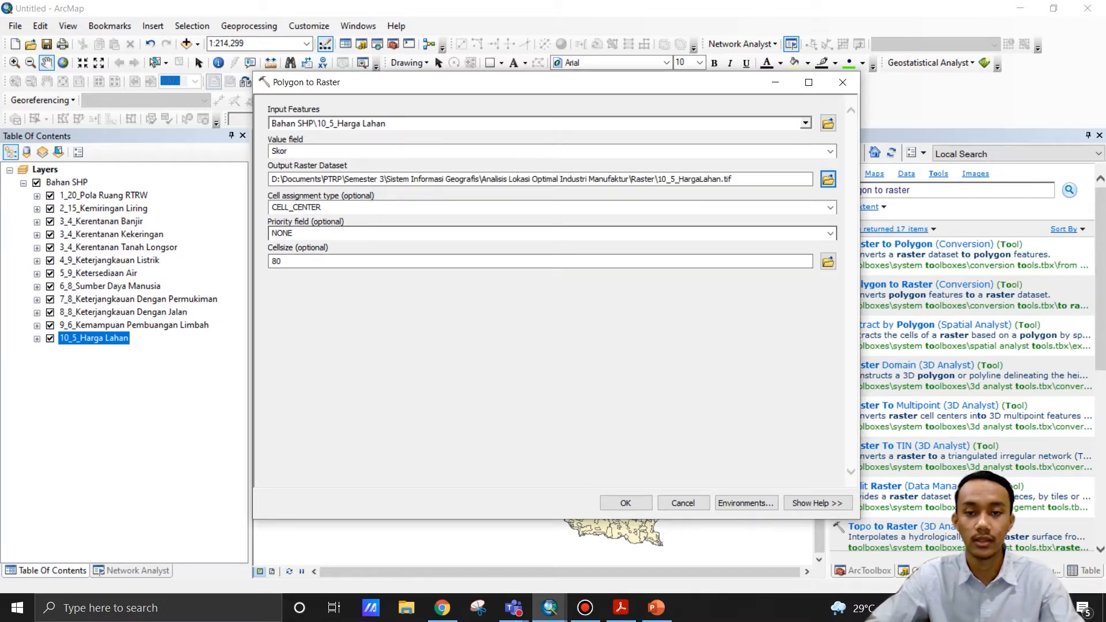
Set the priority field to Skor and run the Polygon to Raster conversion of 10_5_Harga Lahan.
left_click(830, 232)
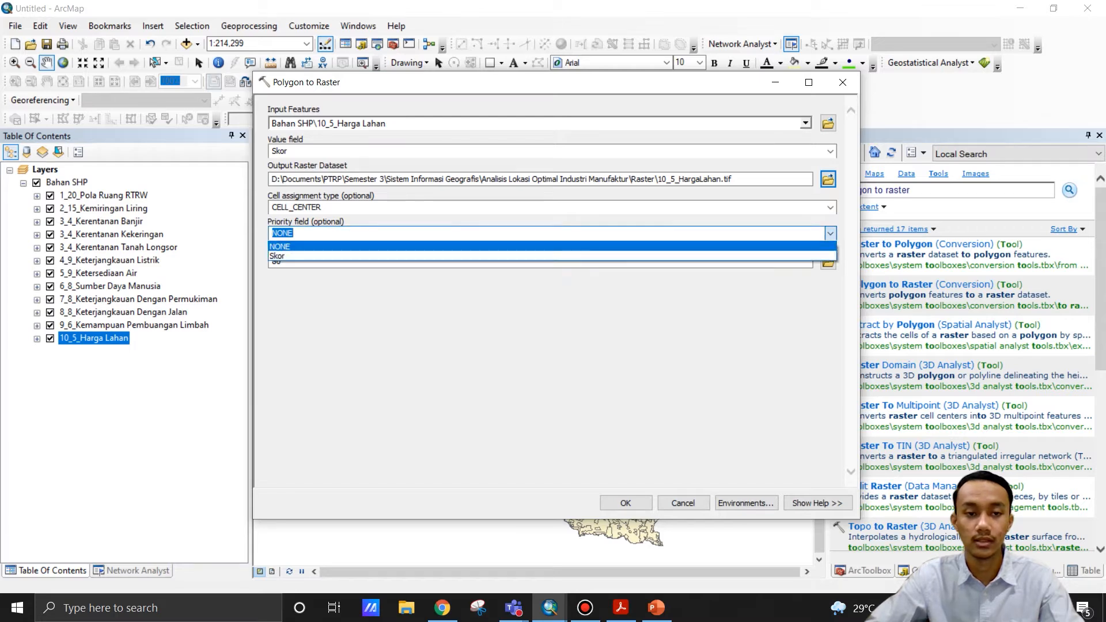
left_click(552, 255)
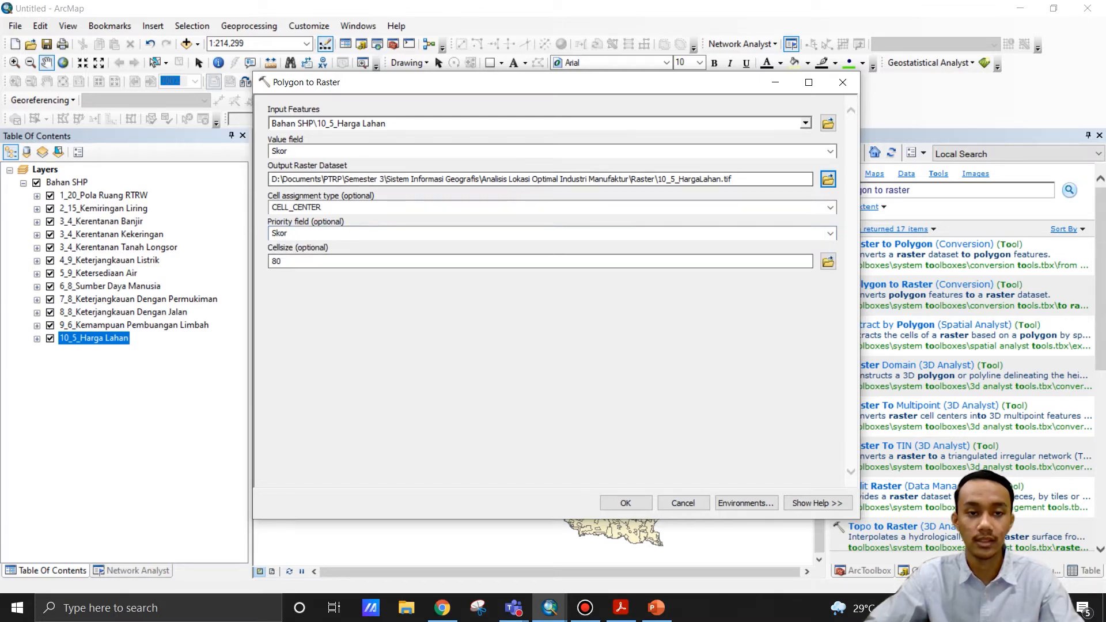
left_click(625, 502)
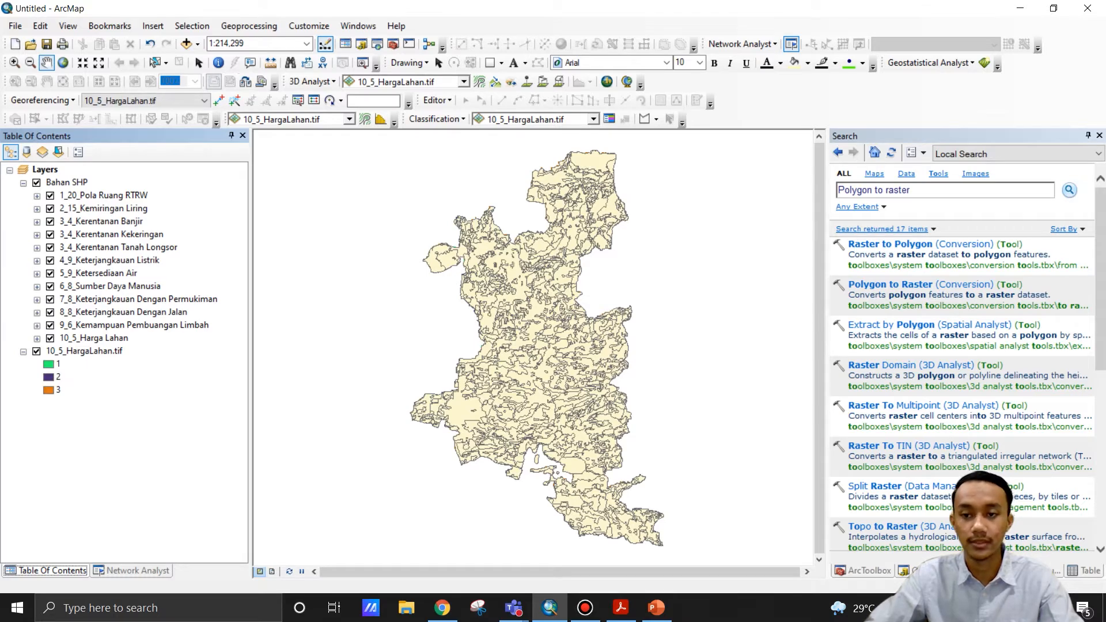
Convert 9_6_Kemampuan Pembuangan Limbah to a raster with cell size 80, saved as 9_6_KemampuanPembuanganLimbah.tif, and collapse the raster legend.
left_click(890, 284)
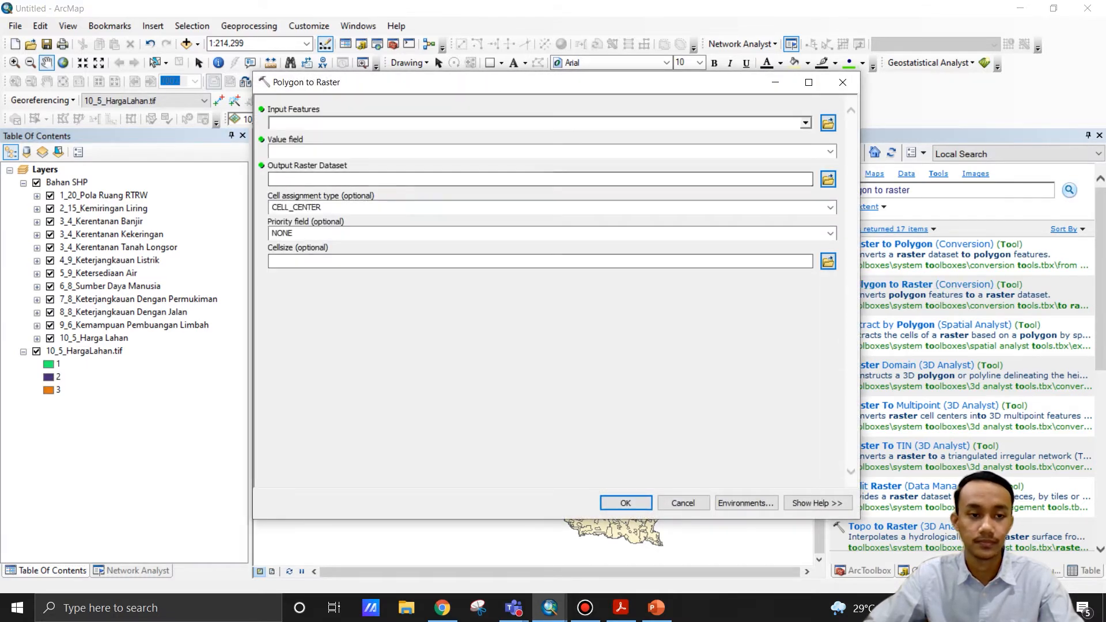
left_click_drag(135, 325, 461, 123)
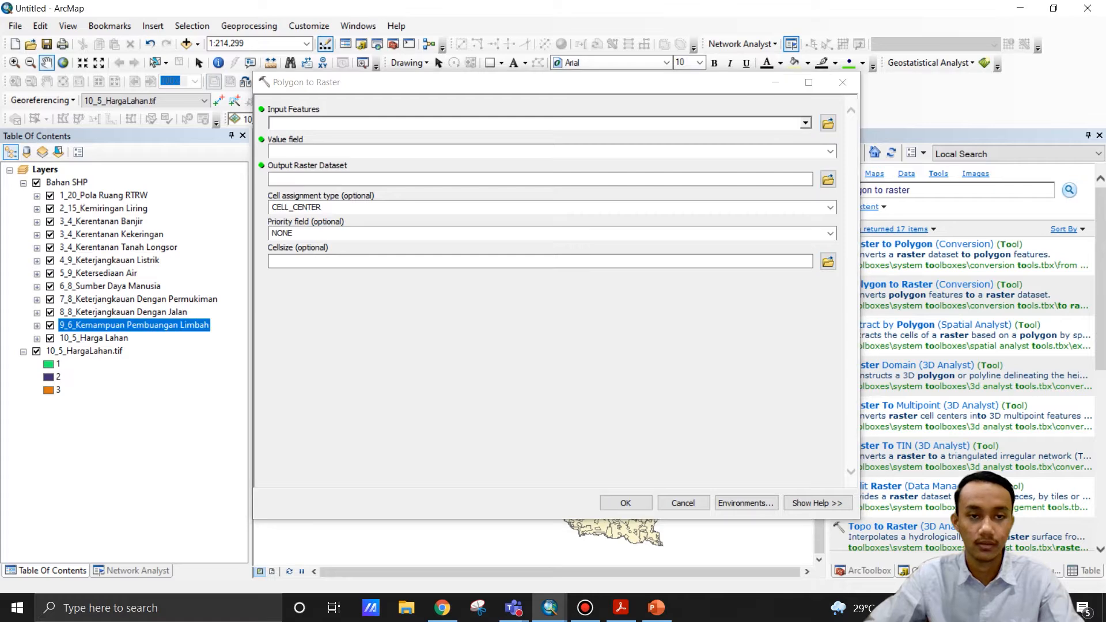
left_click(830, 151)
left_click(345, 195)
double_click(288, 261)
type("80")
left_click(828, 180)
type("9_6_KemampuanPembuanganLimbah.tif")
left_click(697, 374)
left_click(626, 503)
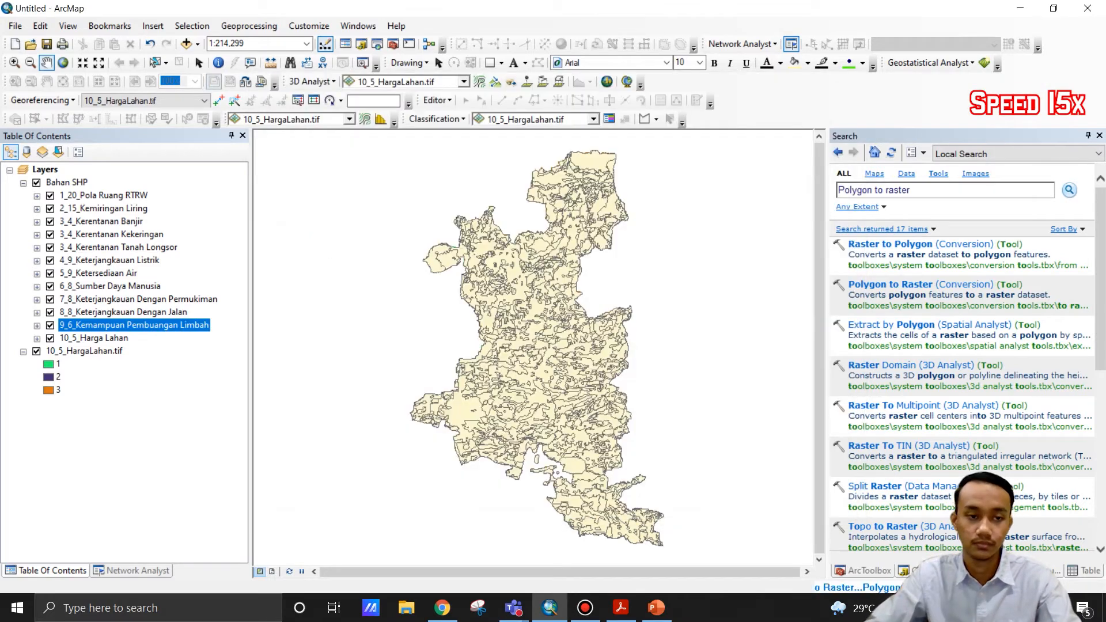
left_click(24, 351)
Convert 8_8_Keterjangkauan Dengan Jalan to raster 8_8_KeterjangkauanDenganJalan.tif, using Skor_1 as value and priority field, and collapse its legend.
left_click(890, 284)
left_click_drag(122, 312, 461, 123)
left_click(830, 152)
left_click(345, 196)
left_click(828, 179)
type("8_8_KeterjangkauanDenganJalan.tif")
left_click(697, 374)
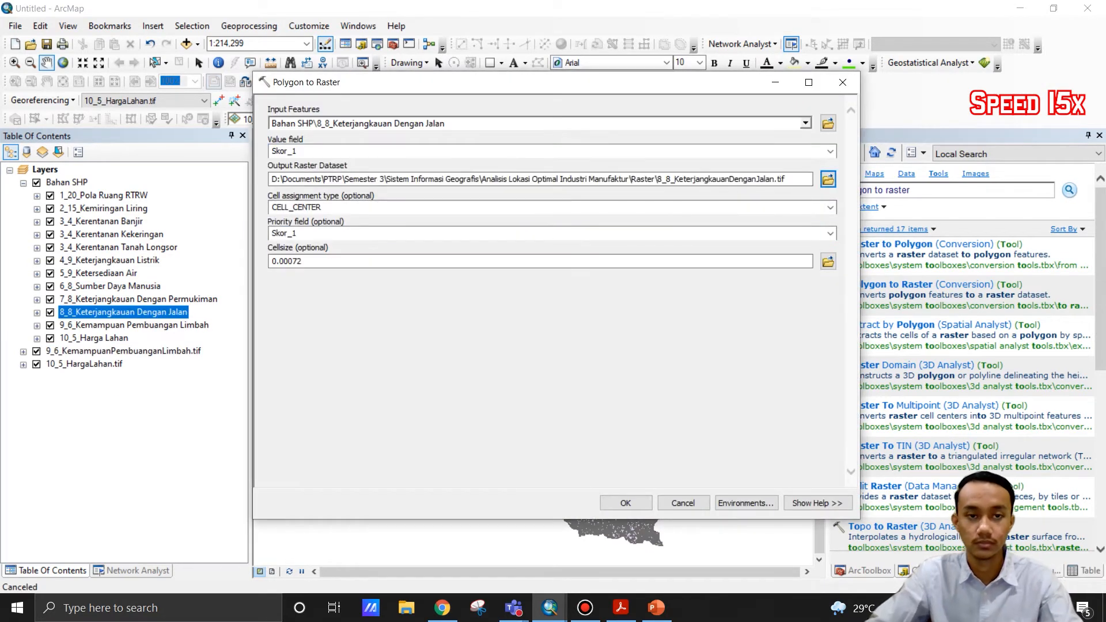
left_click(626, 503)
left_click(24, 351)
Convert 7_8_Keterjangkauan Dengan Permukiman to raster 7_8_KeterjangkauanDenganPermukiman.tif with Skor as the value field, and collapse its legend.
left_click(889, 284)
left_click_drag(138, 299, 461, 123)
left_click(830, 151)
left_click(828, 179)
type("7_8_KeterjangkauanDenganPermukiman.tif")
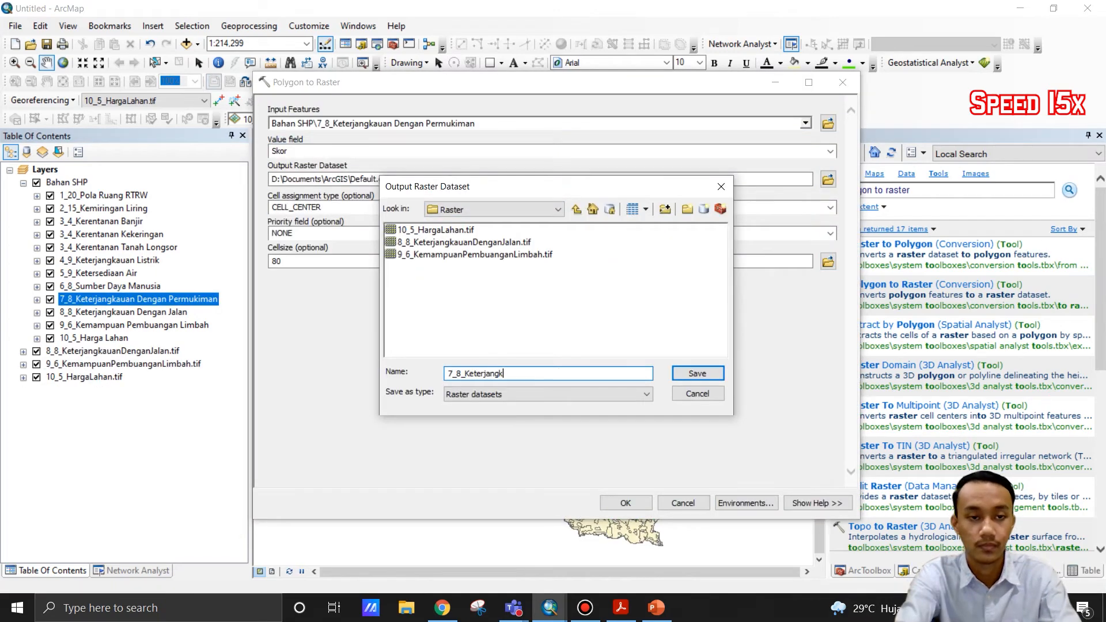
left_click(697, 374)
left_click(625, 503)
left_click(24, 352)
Convert 6_8_Sumber Daya Manusia to a raster with Skor as the value field, saved as 6_8_SumberDayaManusia.tif in the Raster folder.
left_click(890, 284)
left_click_drag(134, 286, 461, 123)
left_click(830, 151)
left_click(828, 180)
type("6_8_SumberDayaManusia.tif")
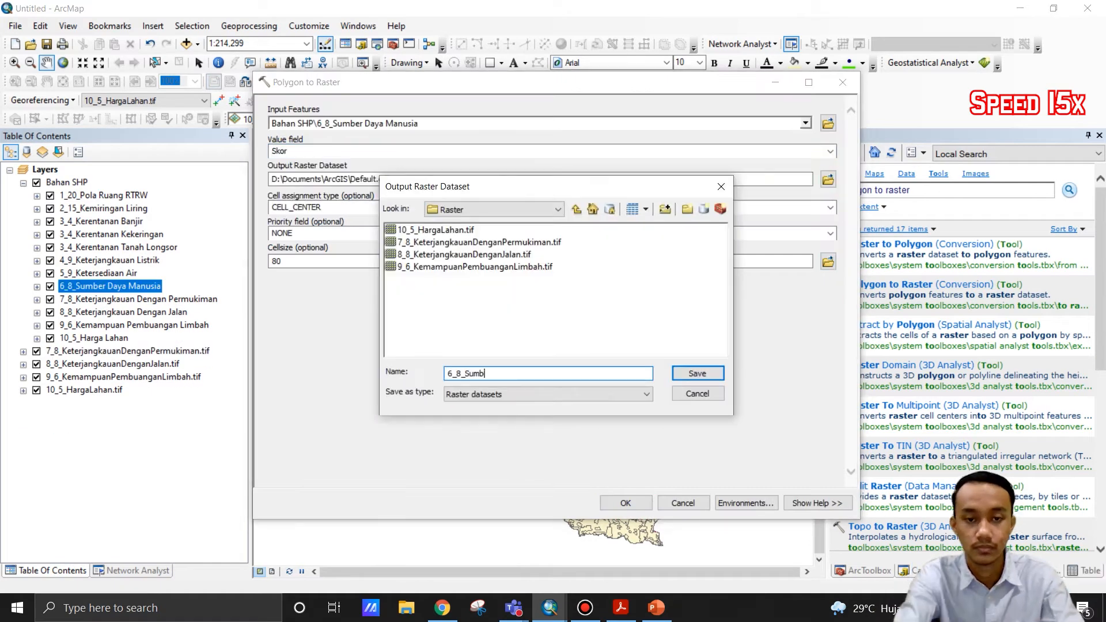
left_click(697, 373)
left_click(831, 233)
left_click(626, 503)
Convert 5_9_Ketersediaan Air to a raster with Skor as the value field, saved as 5_9_Ketersediaan Air.tif in the Raster folder.
left_click(890, 284)
left_click_drag(122, 273, 461, 123)
left_click(830, 151)
left_click(828, 179)
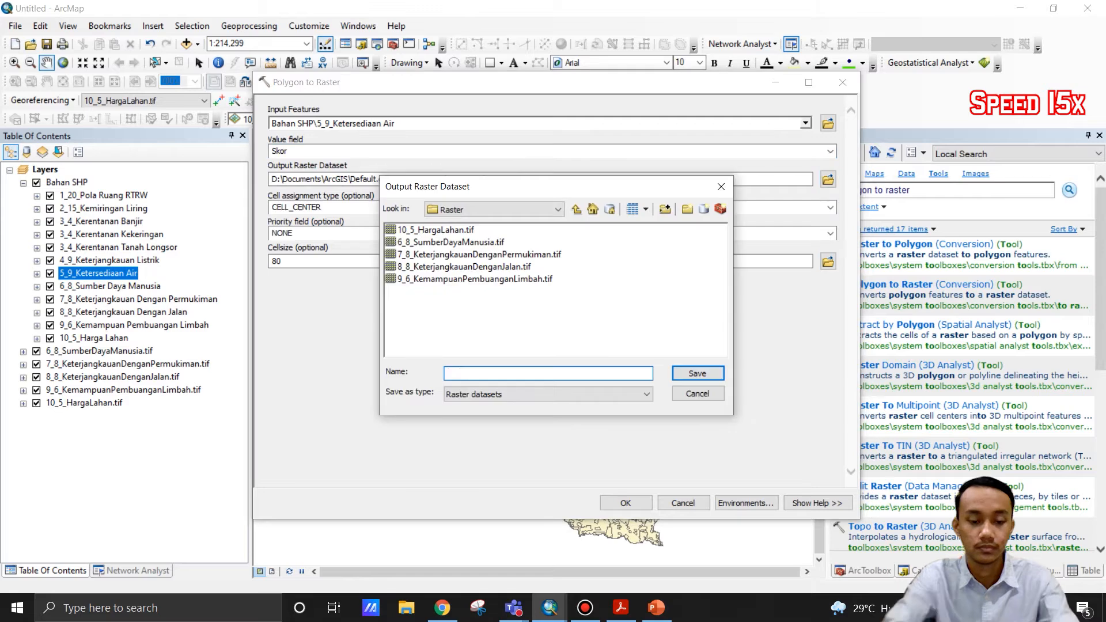
type("5_9_Ketersediaan Air.tif")
left_click(697, 373)
left_click(625, 503)
Convert the 4_9_Keterjangkauan Listrik polygons to a raster saved as 4_9_KeterjangkauanListrik.tif.
left_click(890, 284)
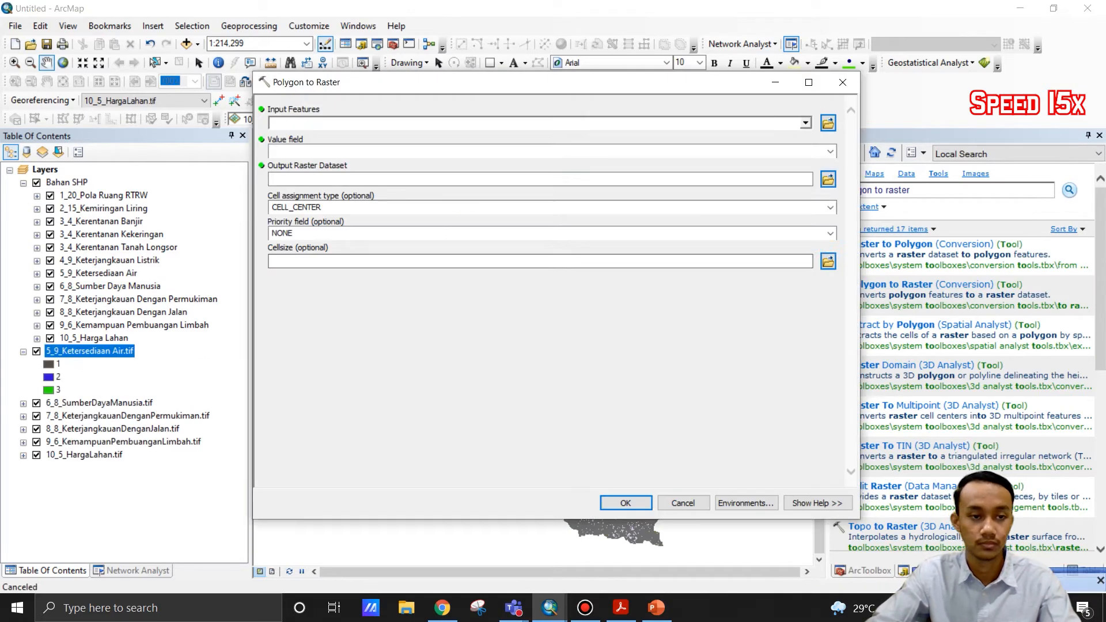
left_click_drag(109, 260, 460, 123)
left_click(828, 179)
type("4_9_KeterjangkauanListrik.tif")
left_click(697, 373)
left_click(626, 503)
Convert the 3_4_Kerentanan Tanah Longsor polygons to a raster saved as 3_4_KerentananLongsor.tif, choosing its value and priority fields.
left_click(890, 284)
left_click_drag(119, 247, 461, 123)
left_click(830, 152)
left_click(828, 179)
type("3_4_KerentananLongsor.tif")
left_click(697, 373)
left_click(830, 234)
left_click(626, 502)
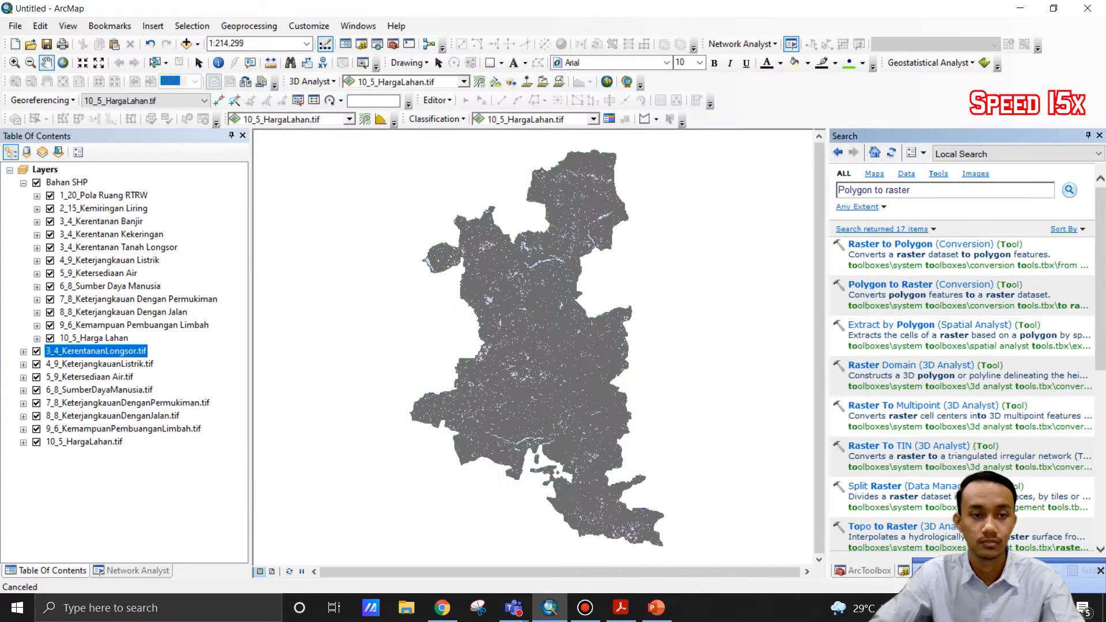
Convert the 3_4_Kerentanan Kekeringan polygons to a raster saved as 3_4_KerentananKekeringan.tif.
left_click(890, 284)
left_click_drag(111, 234, 461, 123)
left_click(828, 179)
type("3_4_KerentananKekeringan.tif")
left_click(697, 374)
left_click(626, 503)
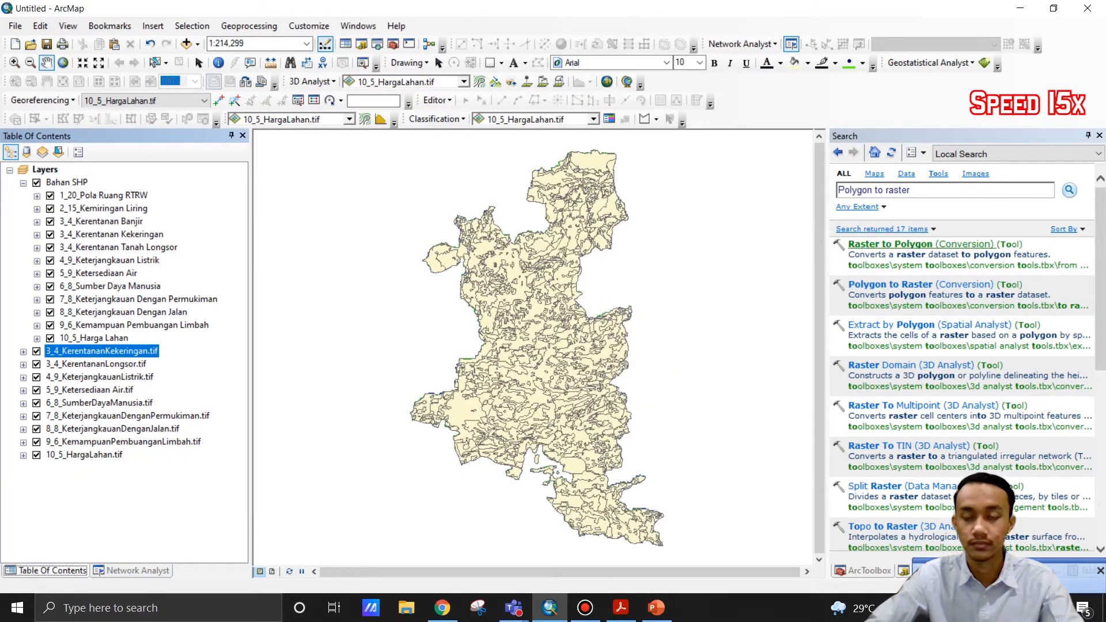
Convert the 3_4_Kerentanan Banjir polygons to a raster saved as 3_4_KerentananBanjir.tif, choosing its value and priority fields.
left_click(890, 284)
left_click_drag(101, 221, 461, 124)
left_click(830, 152)
left_click(828, 179)
type("3_4_KerentananBanjir.tif")
left_click(697, 373)
left_click(830, 233)
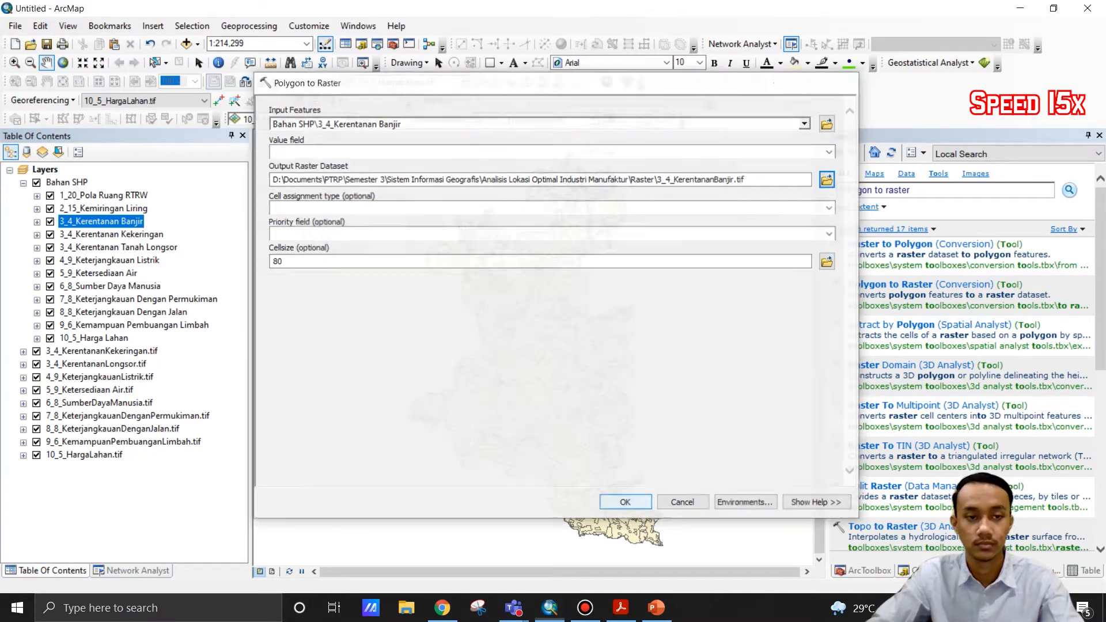
left_click(625, 502)
Convert the 2_15_Kemiringan Liring polygons to a raster saved as 2_15_KemiringanLereng.tif, choosing its priority field.
left_click(889, 284)
left_click_drag(104, 208, 461, 124)
left_click(828, 179)
type("2_15_KemiringanLereng.tif")
left_click(697, 374)
left_click(830, 233)
left_click(282, 294)
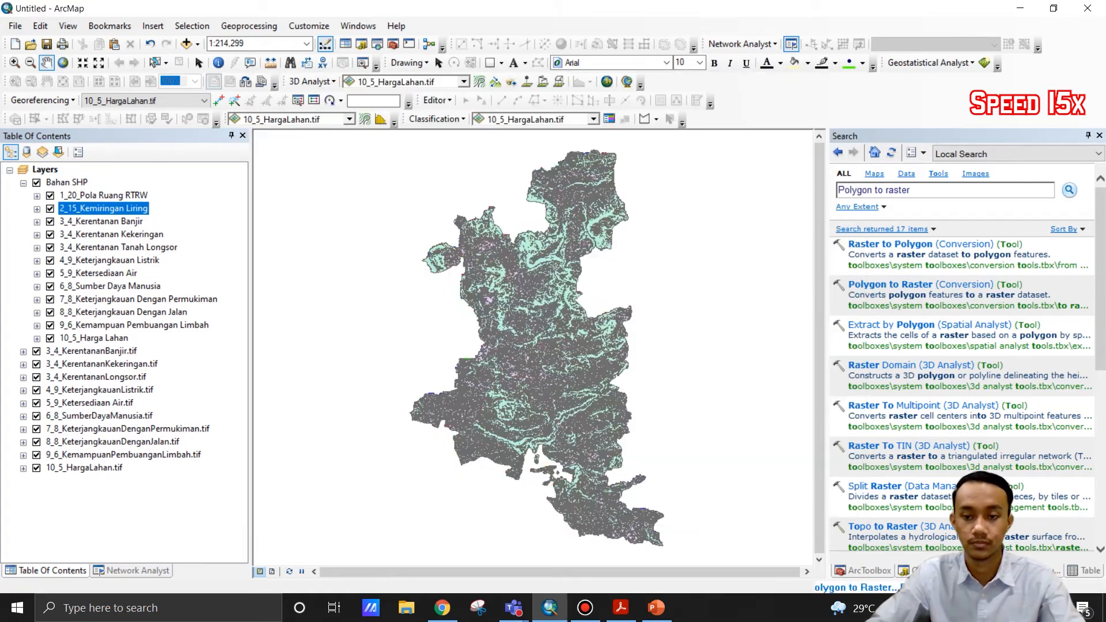
left_click(625, 503)
Convert 1_20_Pola Ruang RTRW to a raster with Skor as the value field, saved as 1_20_PolaRuangRTRW.tif, choosing its priority field.
left_click(890, 284)
left_click_drag(103, 195, 461, 123)
left_click(830, 151)
left_click(828, 179)
type("1_20_PolaRuangRTRW.tif")
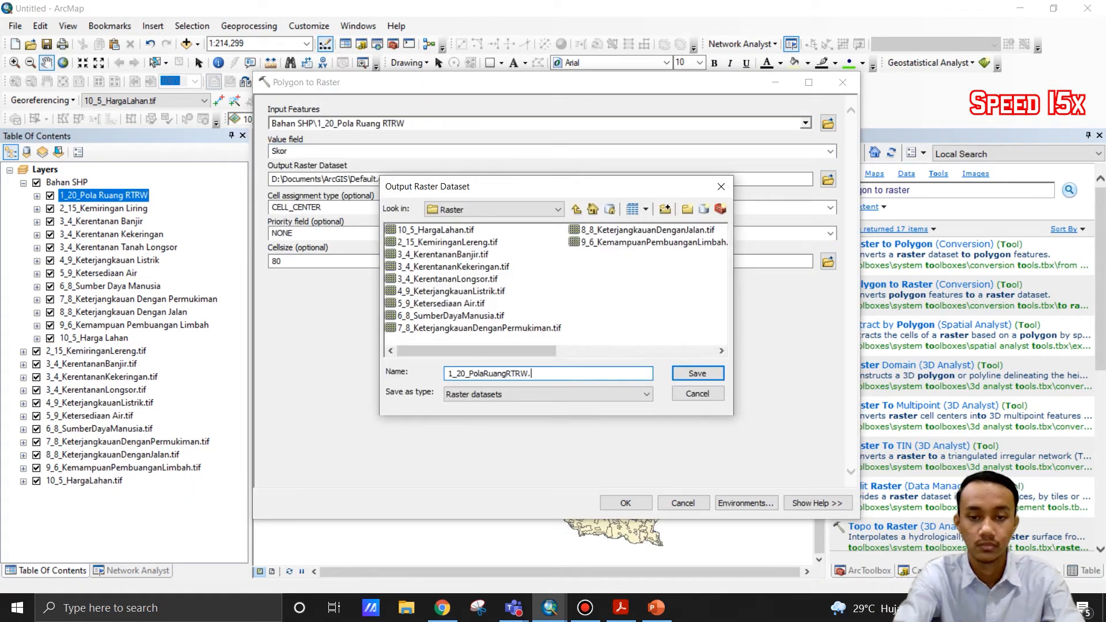
left_click(697, 373)
left_click(830, 234)
left_click(282, 293)
left_click(626, 503)
Create a new group layer in the data frame and name it Bahan Raster.
right_click(44, 169)
left_click(101, 193)
left_click(71, 183)
type("Bahan Raster")
key("Return")
Move all the converted rasters into Bahan Raster below Bahan SHP, hide and collapse Bahan SHP, and expand Bahan Raster.
left_click_drag(66, 183, 84, 351)
left_click(86, 365)
left_click(84, 507, "shift")
left_click(37, 183)
left_click(23, 182)
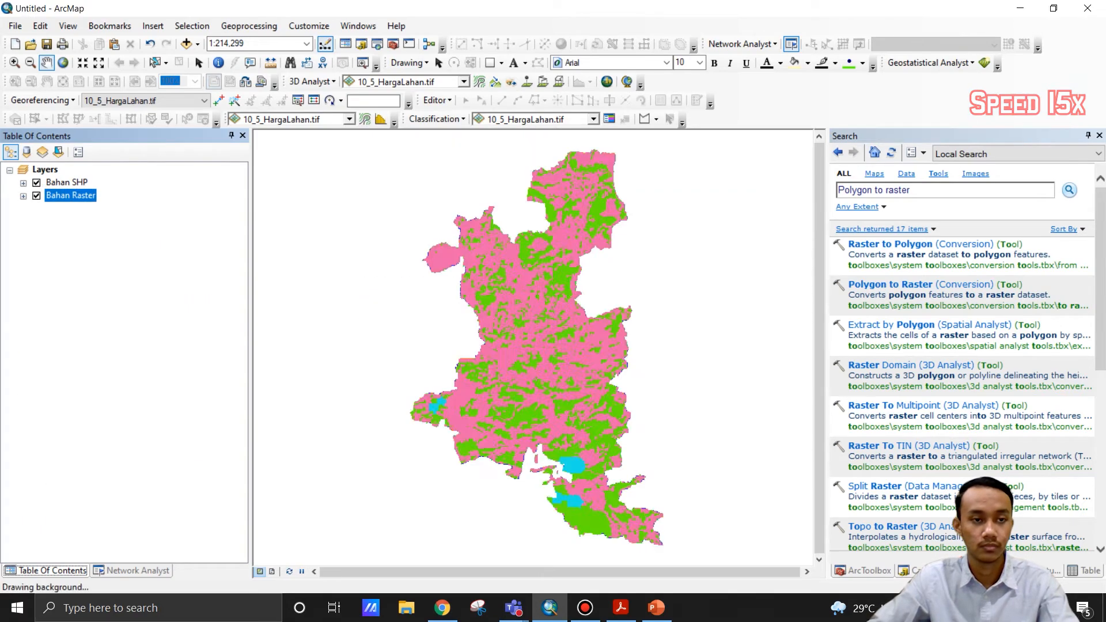
left_click(23, 195)
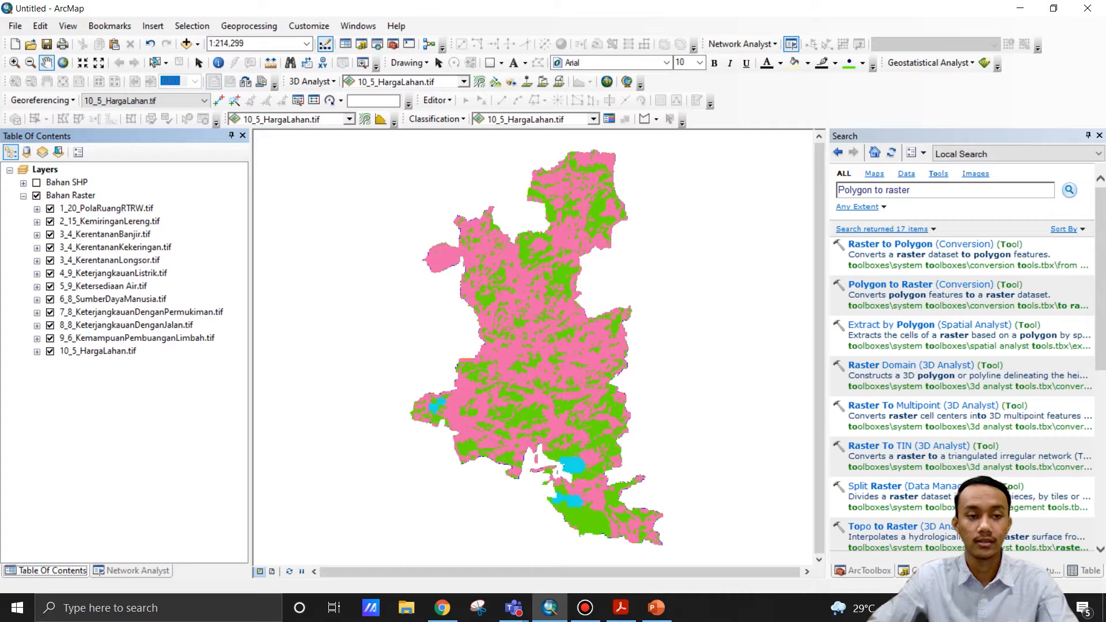
Open the attribute table of 1_20_PolaRuangRTRW.tif to examine its values and cell counts.
right_click(98, 208)
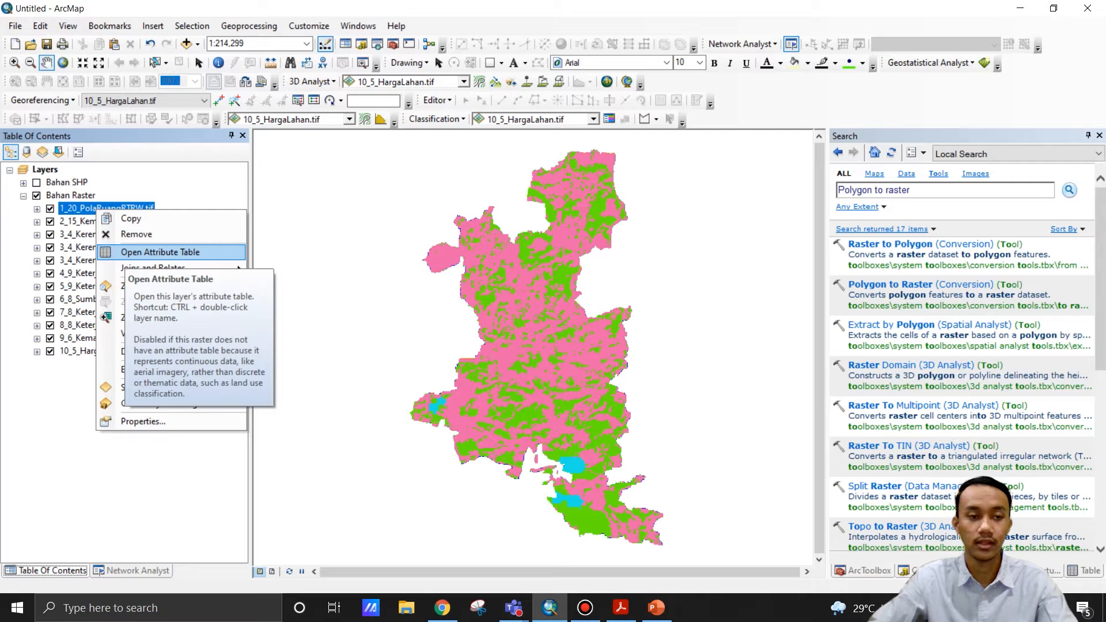
left_click(144, 252)
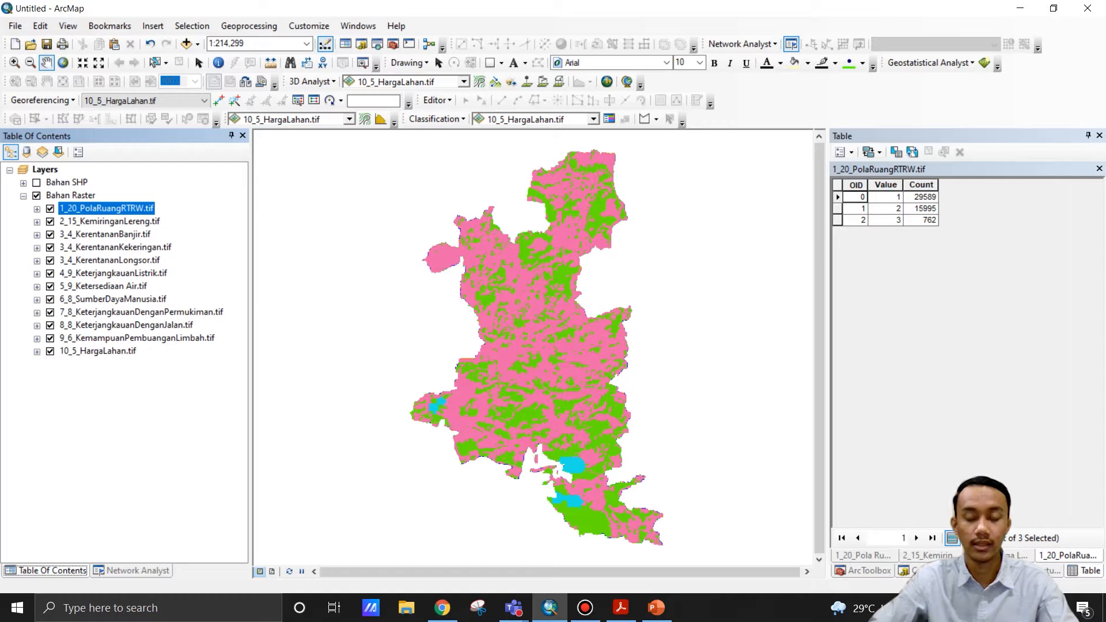
left_click(127, 427)
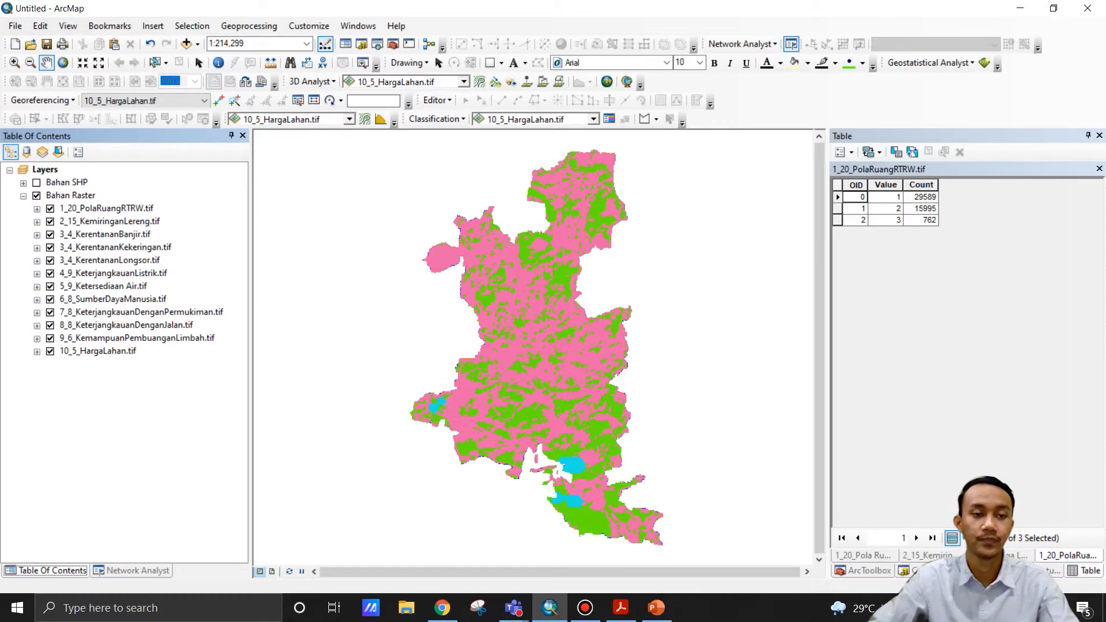
Search the tools for "weighted overlay" and open the Spatial Analyst Weighted Overlay tool.
left_click(924, 571)
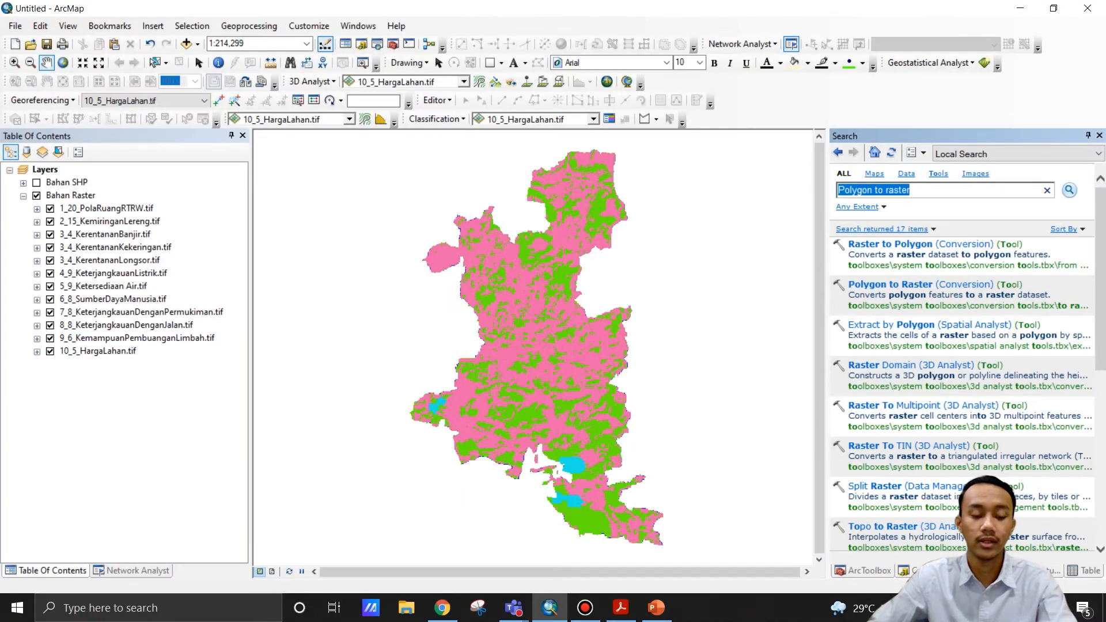
type("weighte")
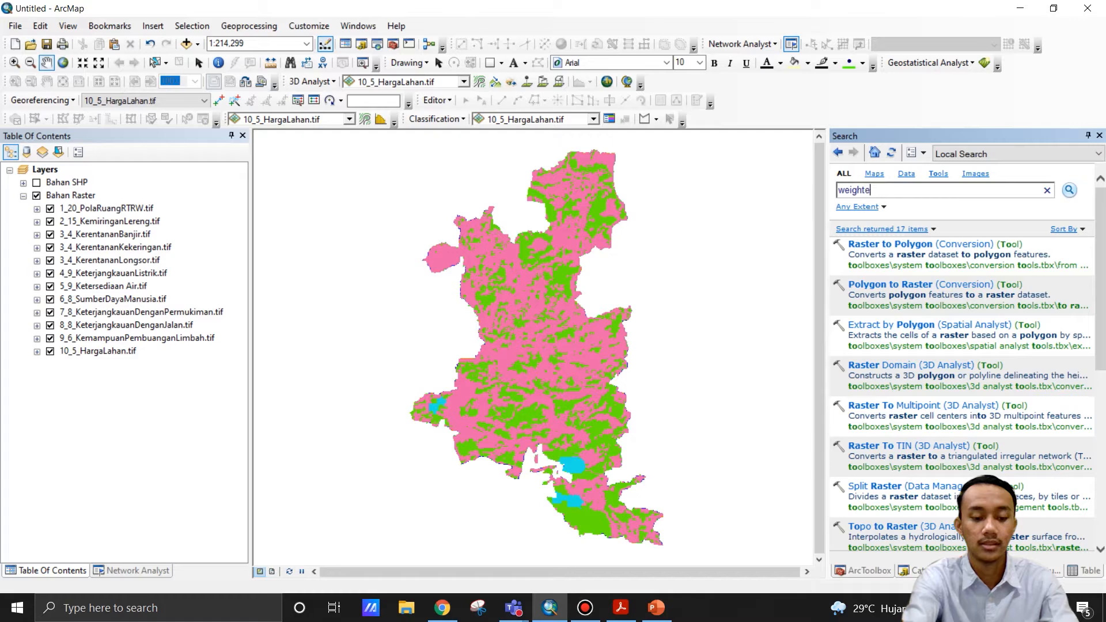
type("d o")
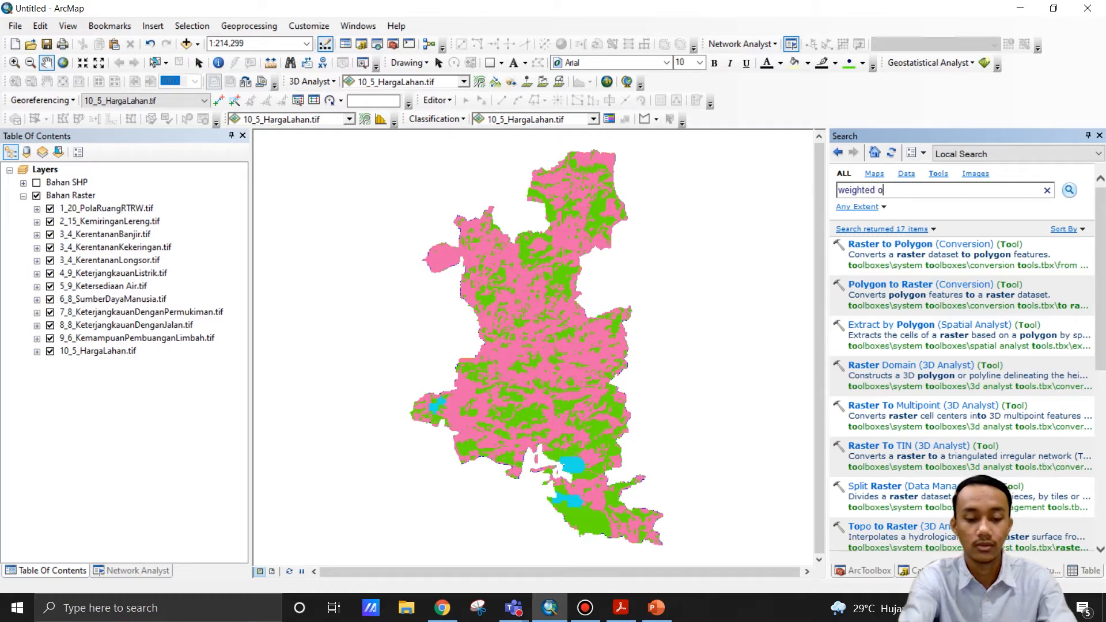
type("verlay")
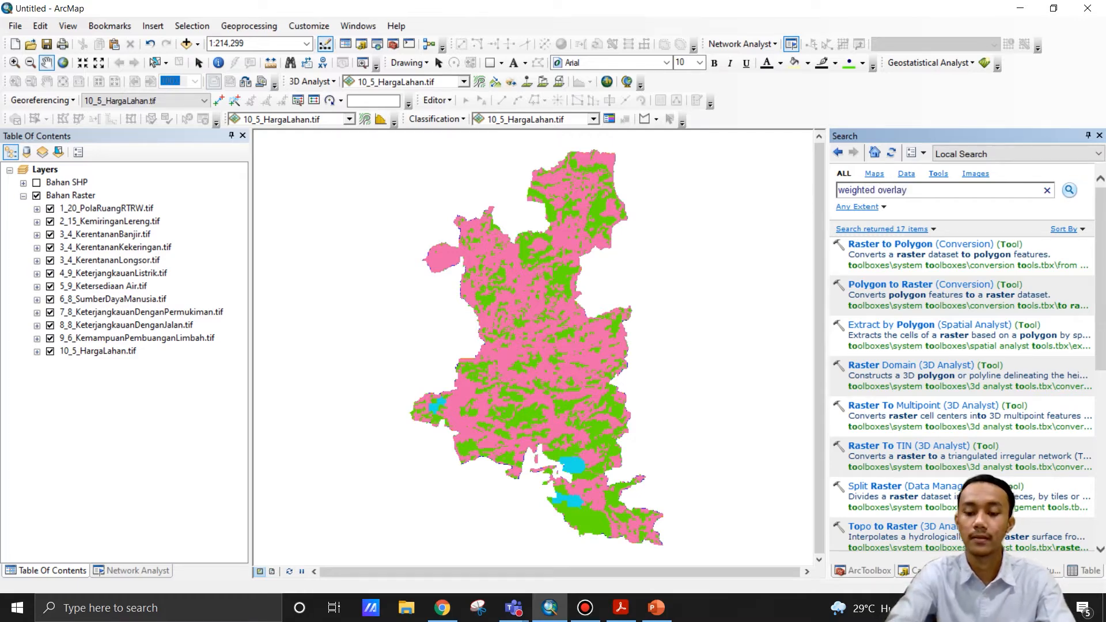
key("Return")
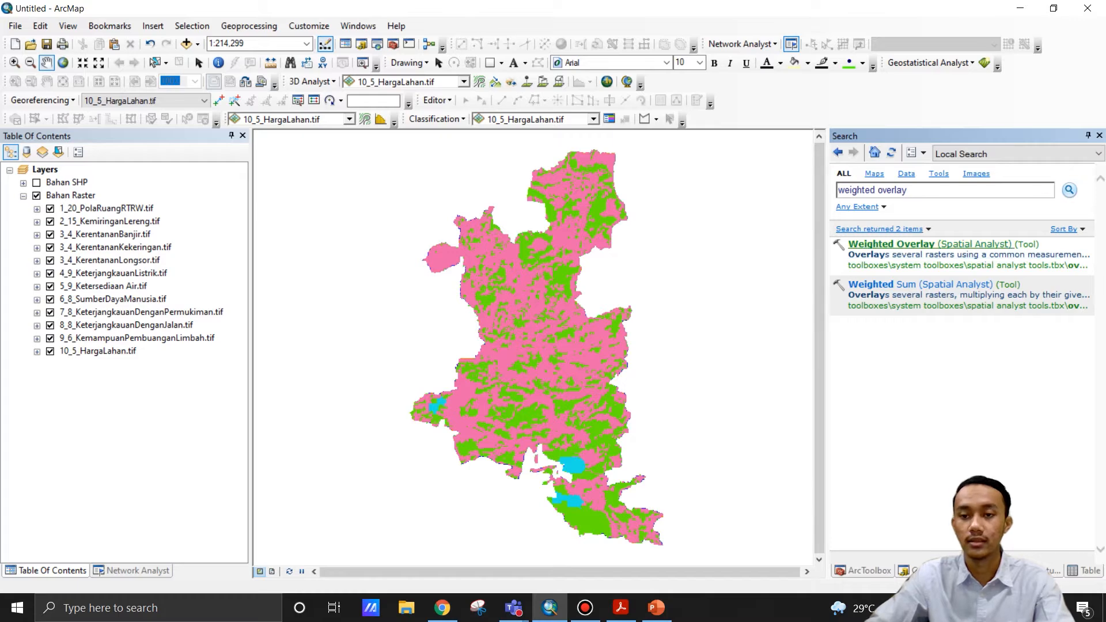
left_click(891, 244)
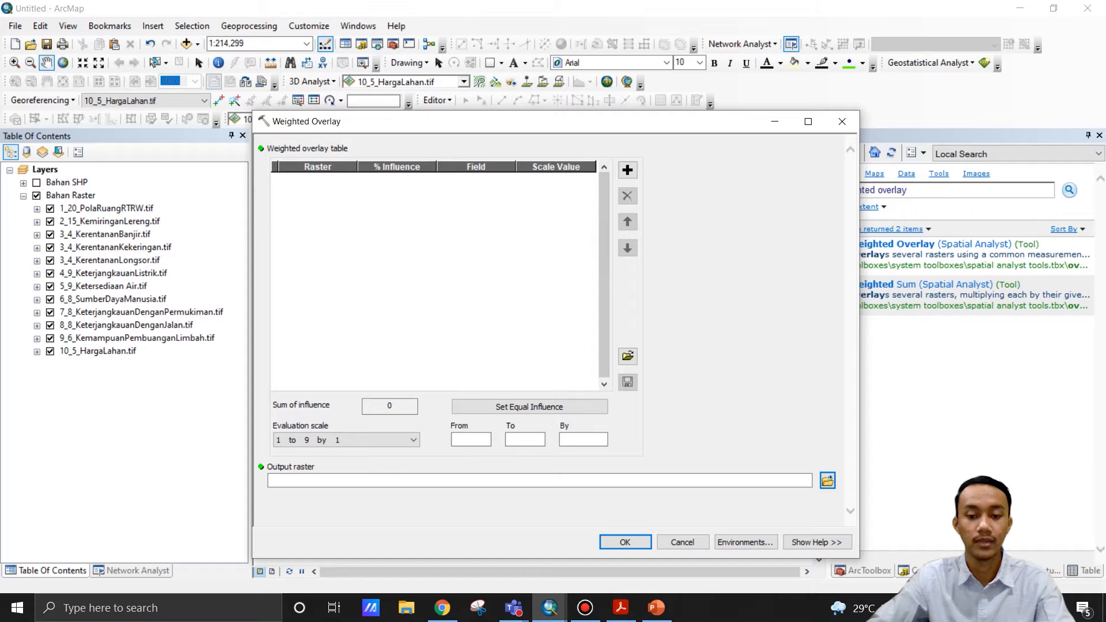
Check the criteria weights on the PowerPoint framework slide, and add 1_20_PolaRuangRTRW.tif to the ArcMap overlay table by Value with 20% influence.
key("alt+Tab")
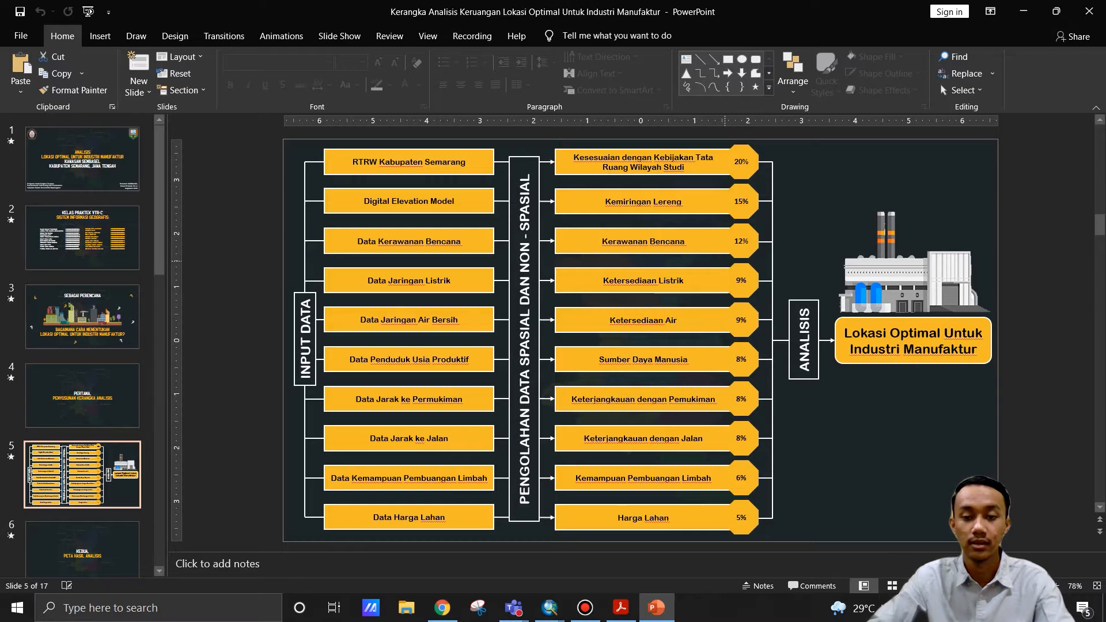
left_click(1024, 12)
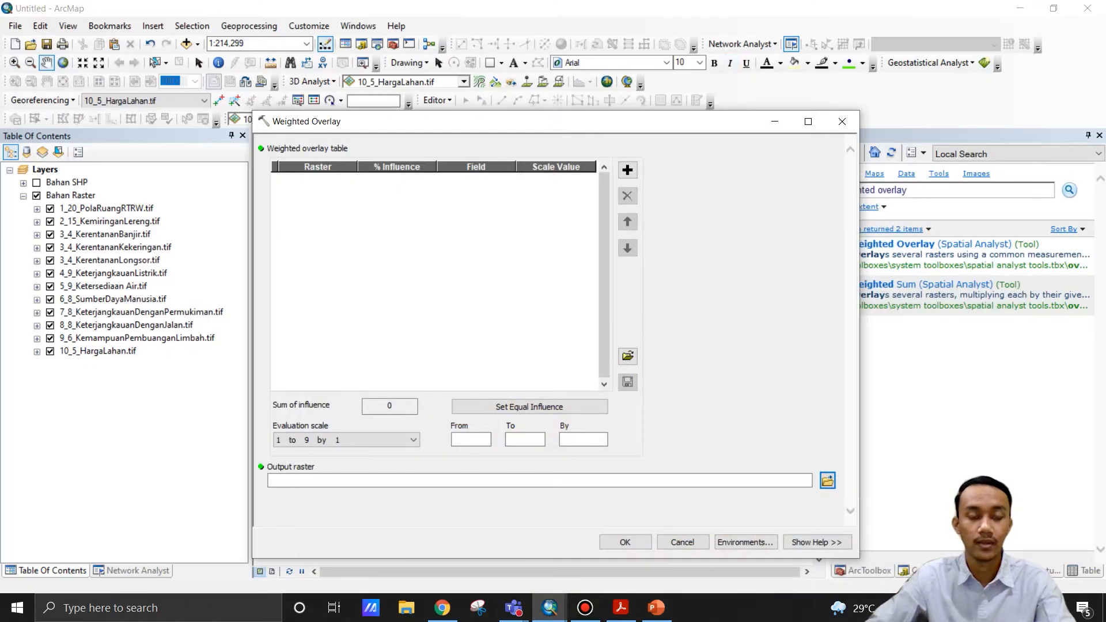
left_click(627, 170)
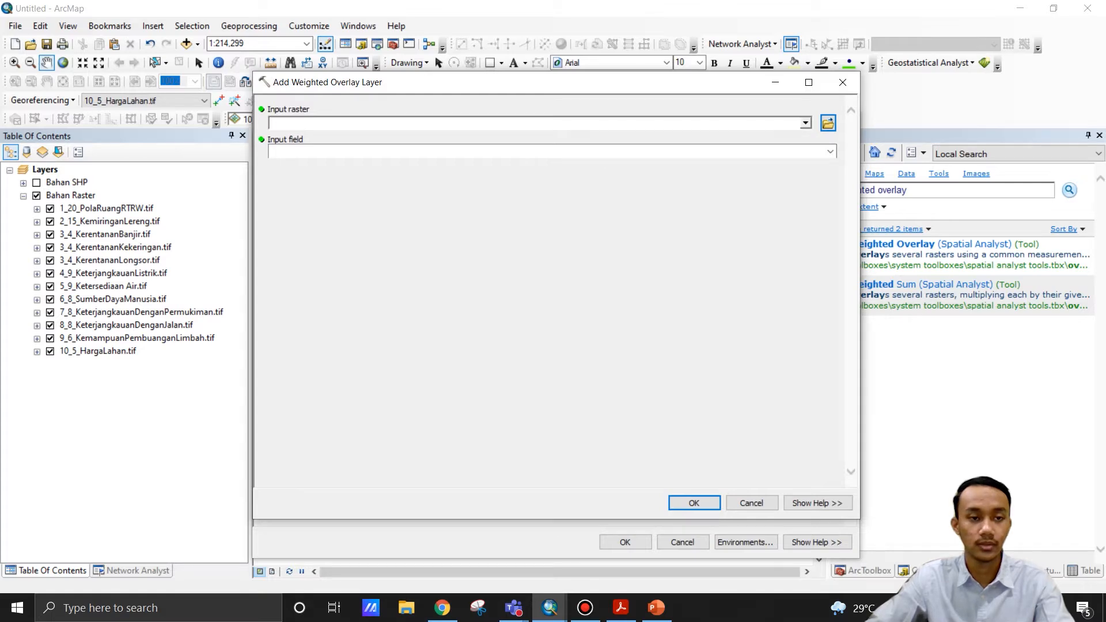
left_click(107, 208)
left_click_drag(106, 208, 438, 123)
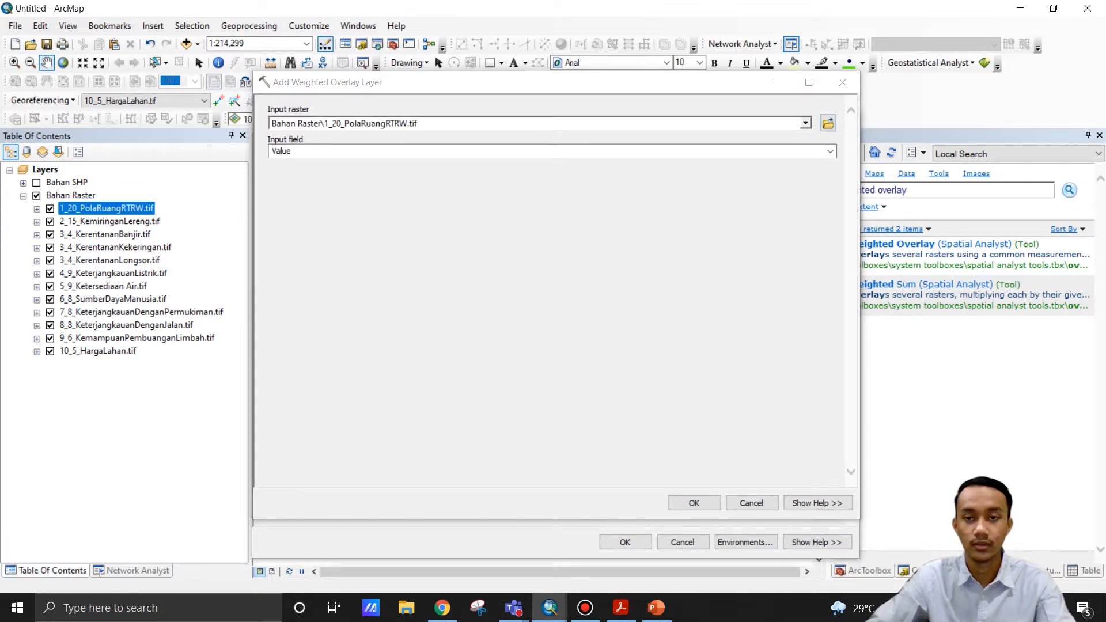
left_click(830, 151)
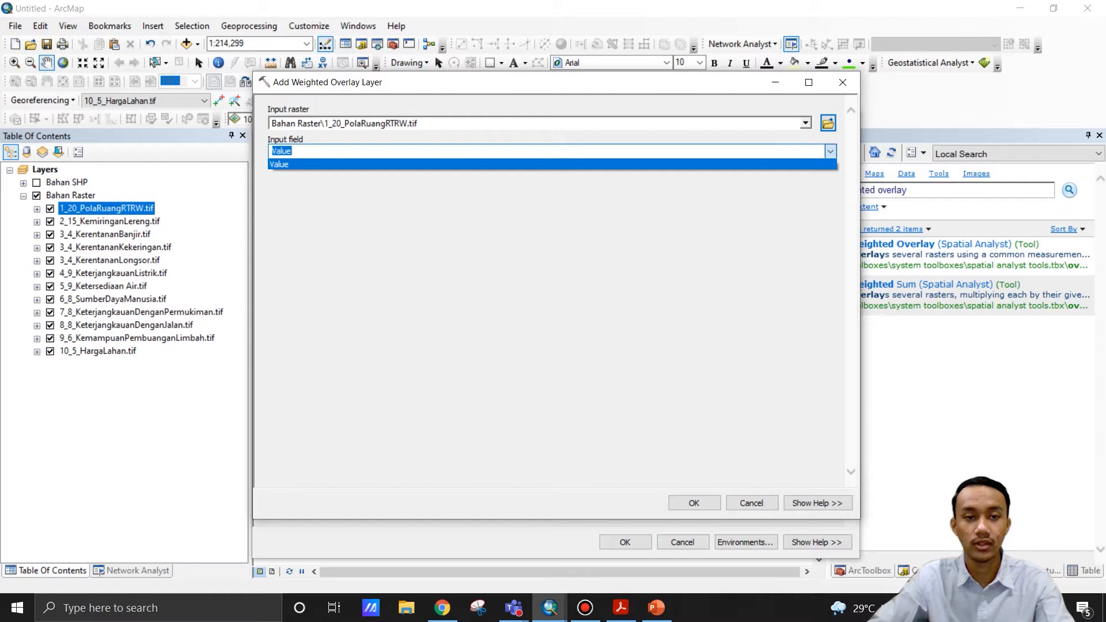
left_click(830, 151)
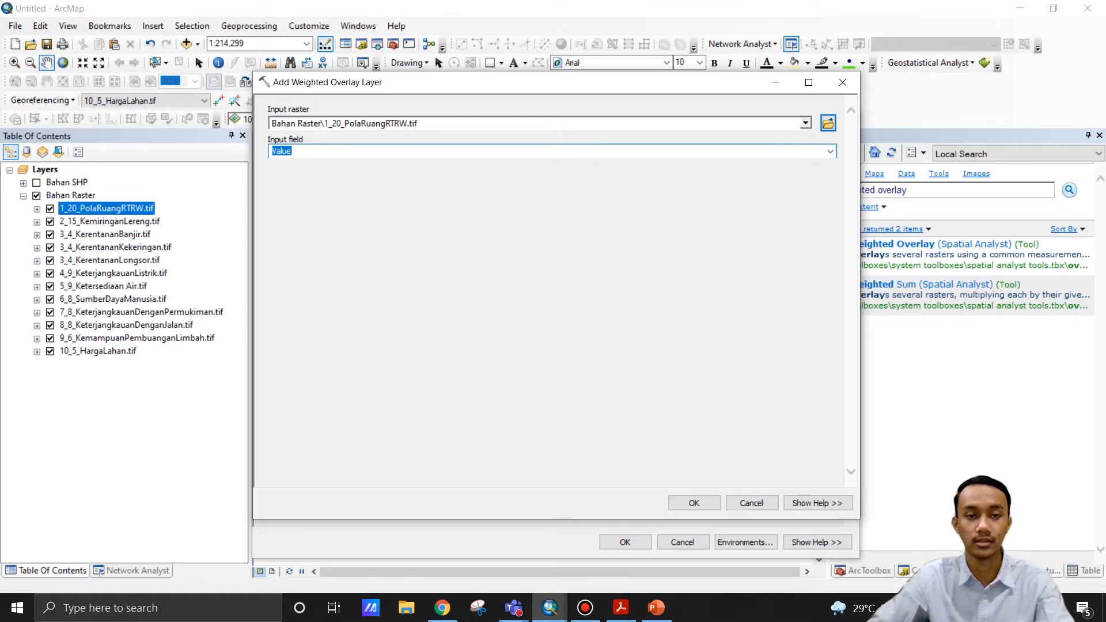
left_click(694, 503)
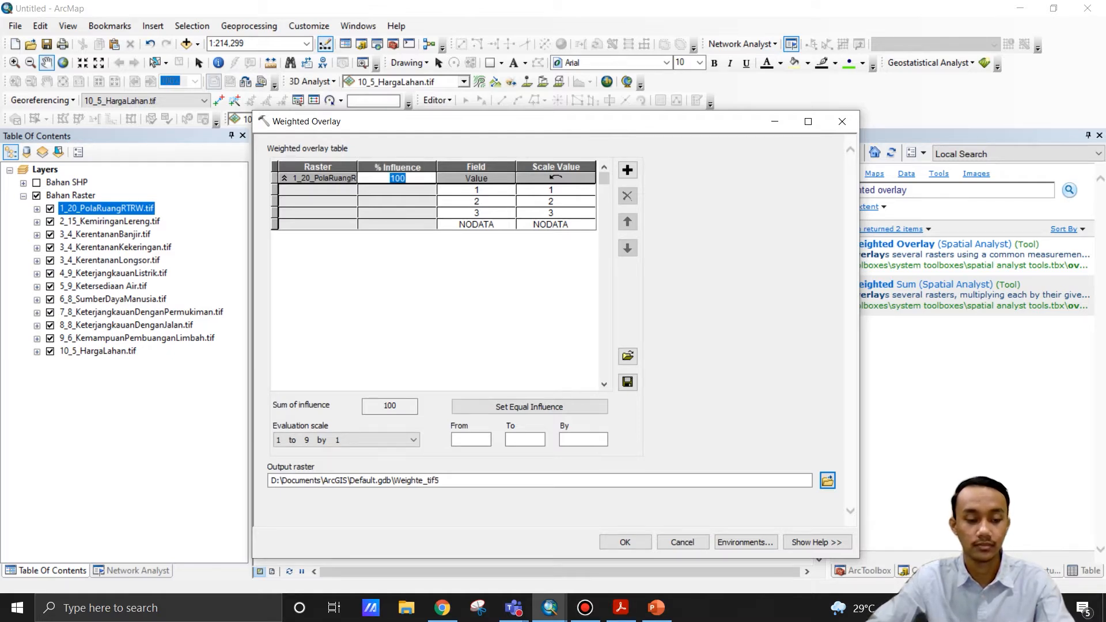
key("BackSpace")
type("20")
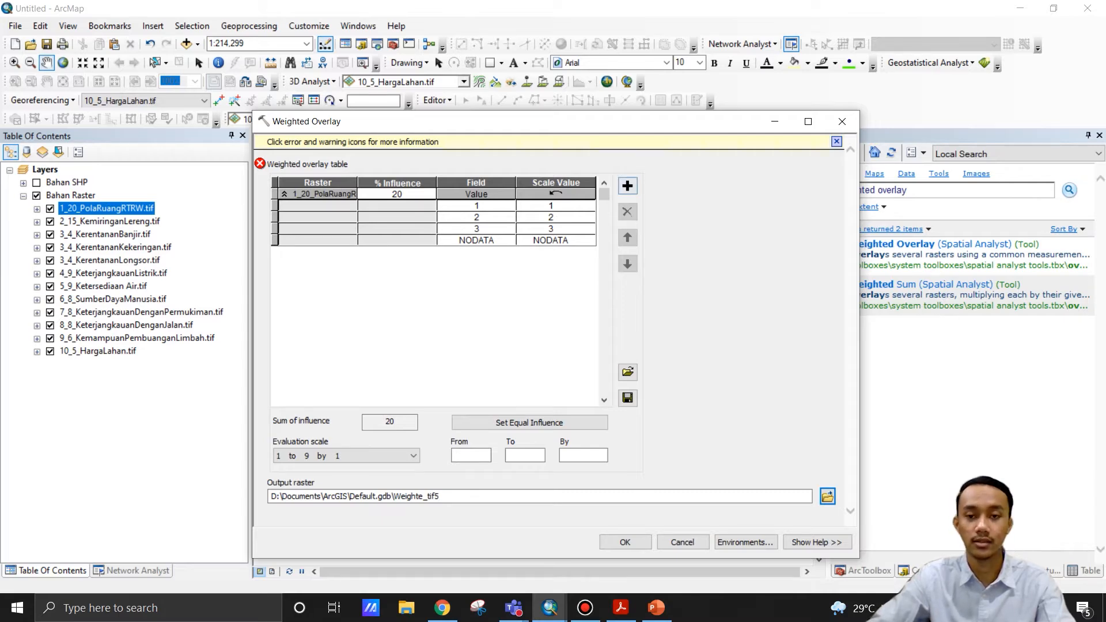
Add 2_15_KemiringanLereng.tif to the weighted overlay table with 15% influence.
left_click(627, 185)
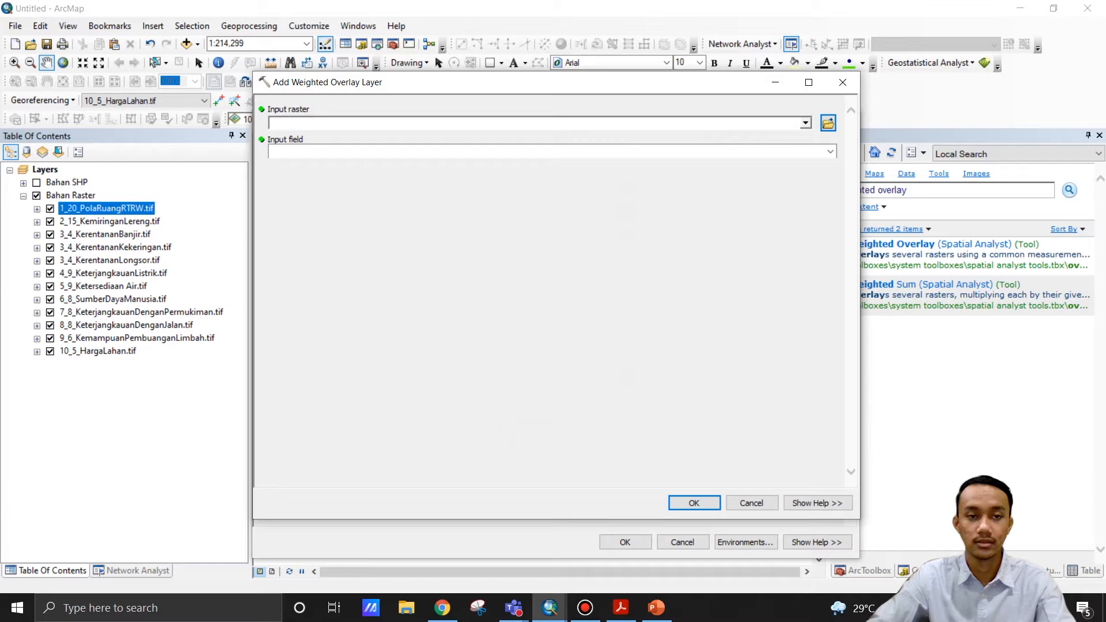
left_click_drag(109, 221, 403, 123)
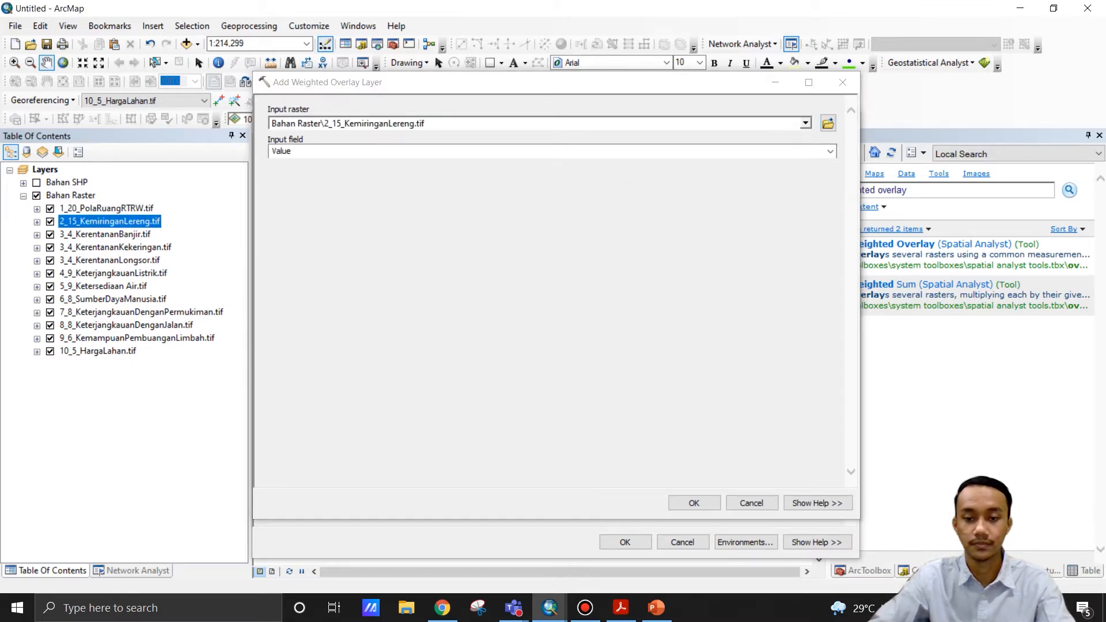
key("Return")
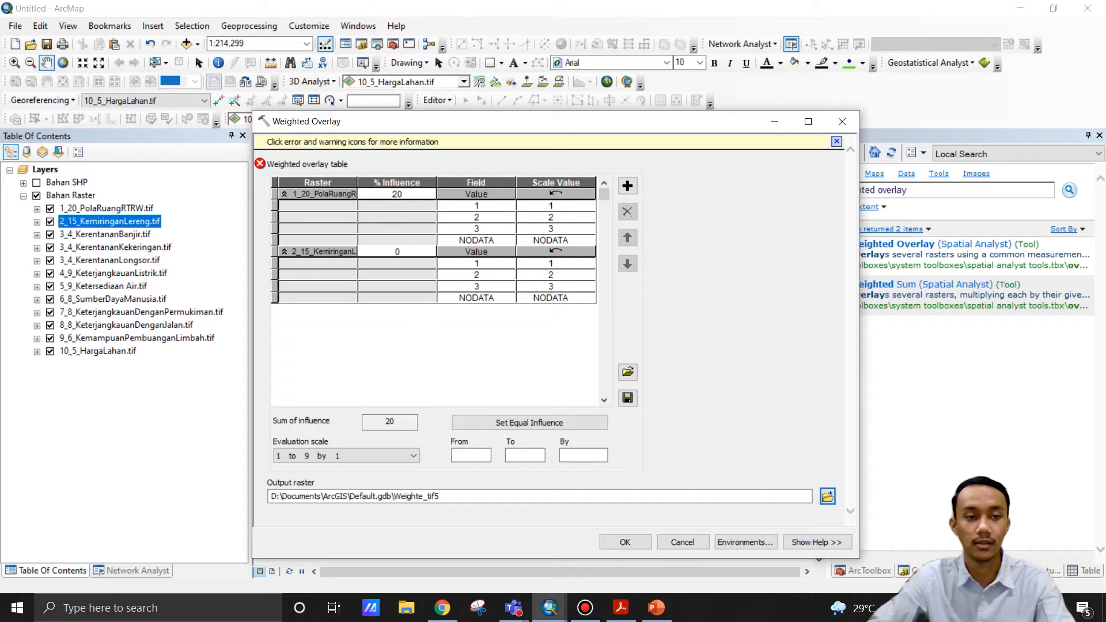
left_click(397, 252)
left_click(396, 251)
type("15")
key("Return")
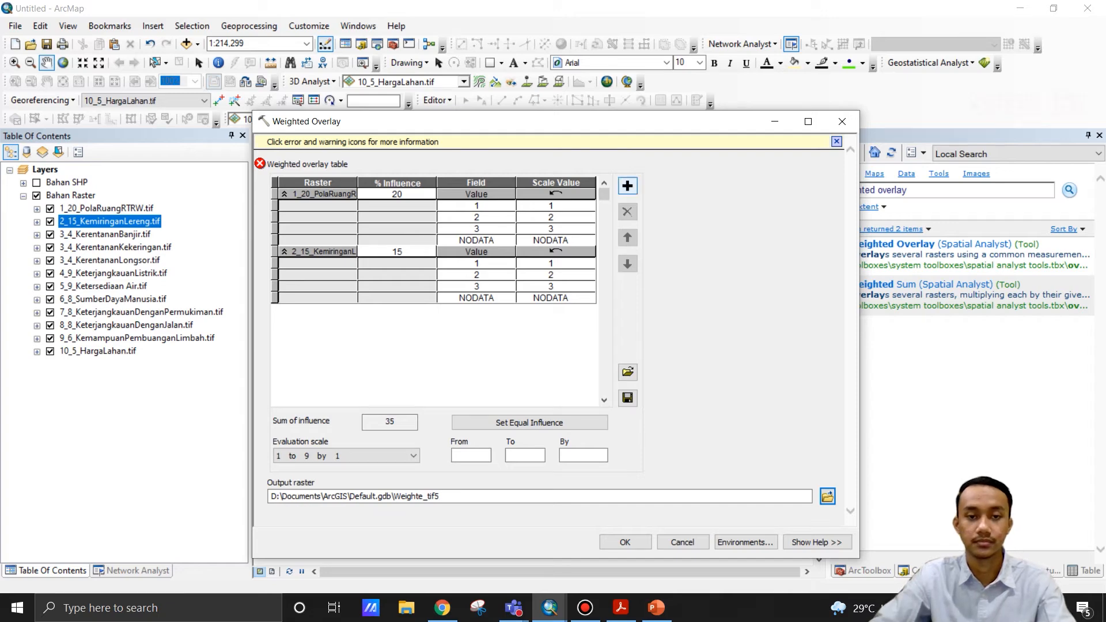
Add 3_4_KerentananBanjir.tif to the weighted overlay table with 4% influence.
left_click(628, 186)
left_click_drag(105, 234, 535, 123)
left_click(694, 503)
double_click(397, 309)
type("4")
key("Return")
Add 3_4_KerentananKekeringan.tif and 3_4_KerentananLongsor.tif to the weighted overlay table, each with 4% influence.
left_click(628, 186)
left_click_drag(115, 247, 535, 123)
left_click(695, 503)
left_click(628, 186)
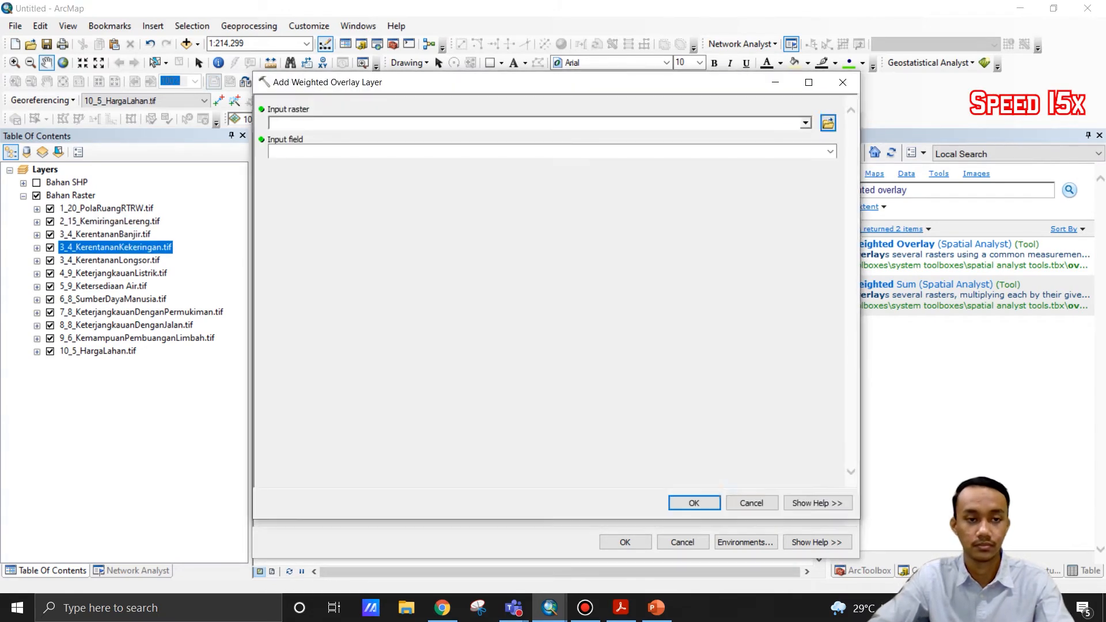
left_click_drag(109, 260, 536, 123)
left_click(694, 503)
type("4")
Add 4_9_KeterjangkauanListrik.tif to the weighted overlay table with 9% influence.
left_click(628, 186)
left_click_drag(113, 274, 535, 123)
left_click(694, 503)
left_click_drag(604, 194, 604, 387)
double_click(397, 343)
type("9")
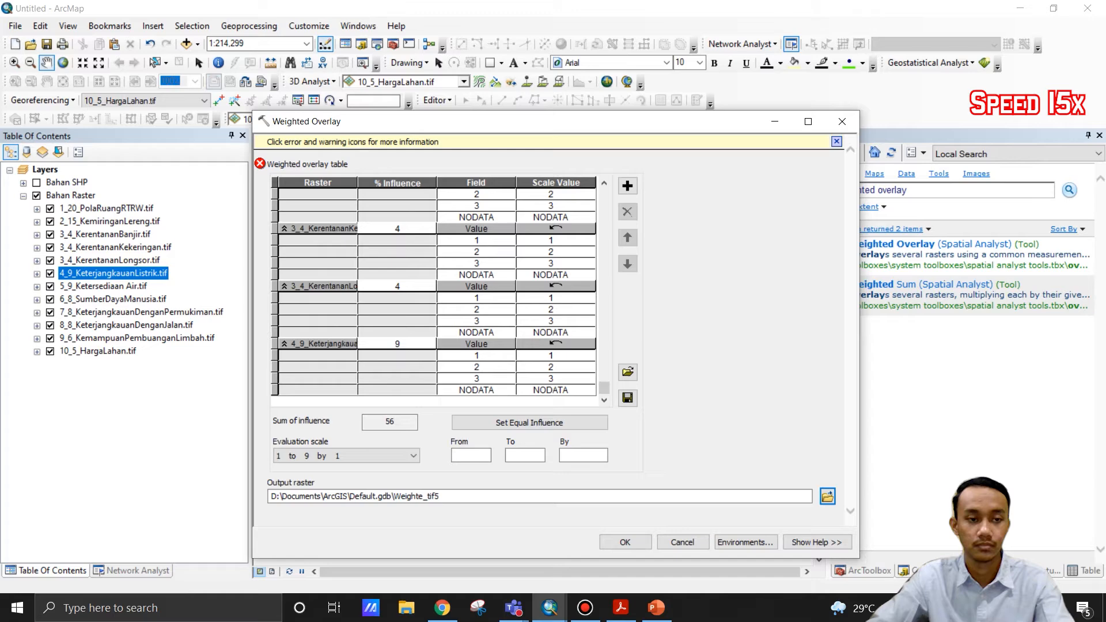
Add 5_9_Ketersediaan Air.tif with 9% influence and 6_8_SumberDayaManusia.tif with 8% influence to the weighted overlay table.
left_click(628, 186)
left_click_drag(104, 287, 536, 123)
left_click(694, 503)
left_click(628, 186)
left_click_drag(113, 299, 536, 123)
left_click(694, 503)
left_click_drag(604, 195, 603, 387)
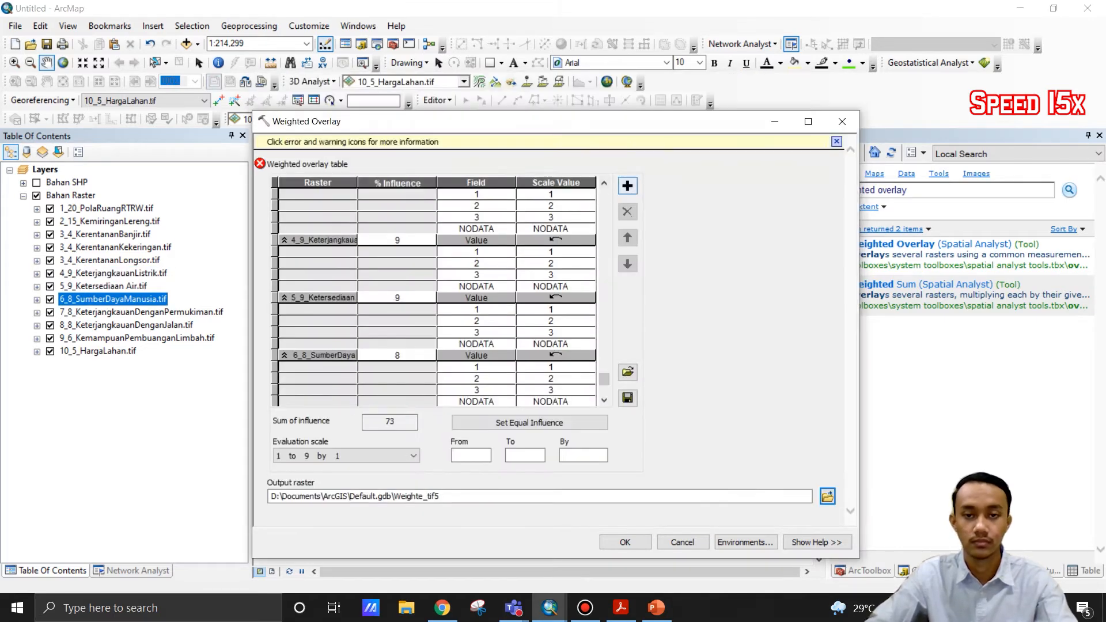
double_click(397, 355)
type("8")
Add 7_8_KeterjangkauanDenganPermukiman.tif and 8_8_KeterjangkauanDenganJalan.tif to the weighted overlay table, each with 8% influence.
left_click(628, 186)
left_click_drag(141, 312, 536, 123)
left_click(694, 503)
double_click(397, 343)
type("8")
Add 9_6_KemampuanPembuanganLimbah.tif to the weighted overlay table with 6% influence.
left_click(628, 186)
left_click_drag(137, 338, 536, 123)
left_click(694, 503)
double_click(397, 344)
type("6")
Add 10_5_HargaLahan.tif to the weighted overlay table with 5% influence and review the table's entries from the first raster.
left_click(628, 186)
left_click_drag(98, 352, 536, 123)
left_click(694, 503)
left_click_drag(603, 195, 603, 387)
double_click(397, 328)
type("5")
left_click(828, 480)
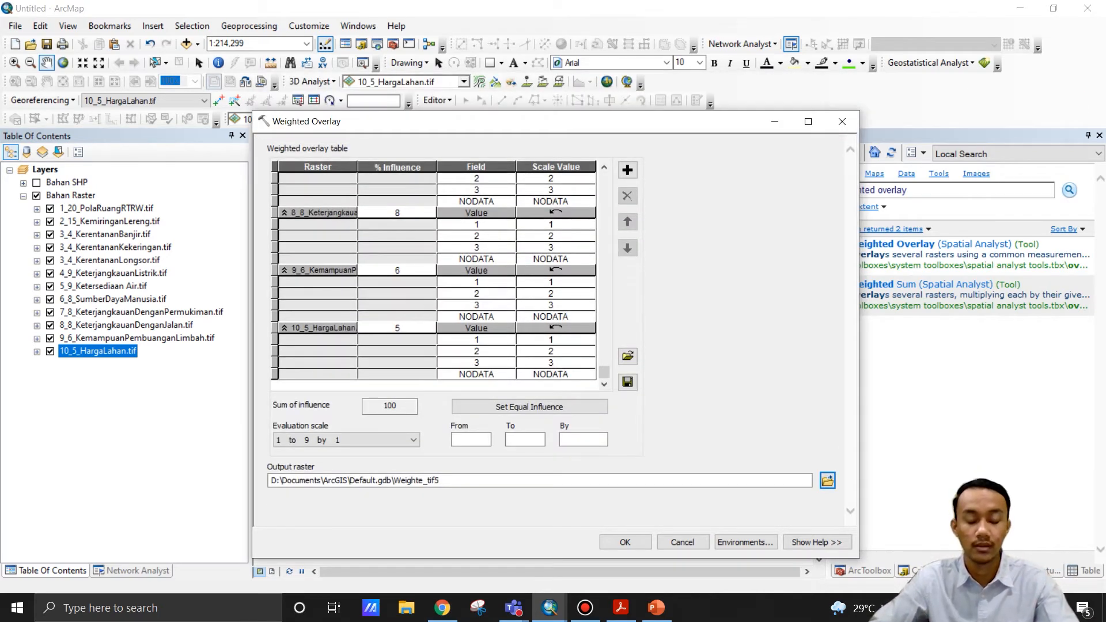
left_click_drag(604, 372, 603, 179)
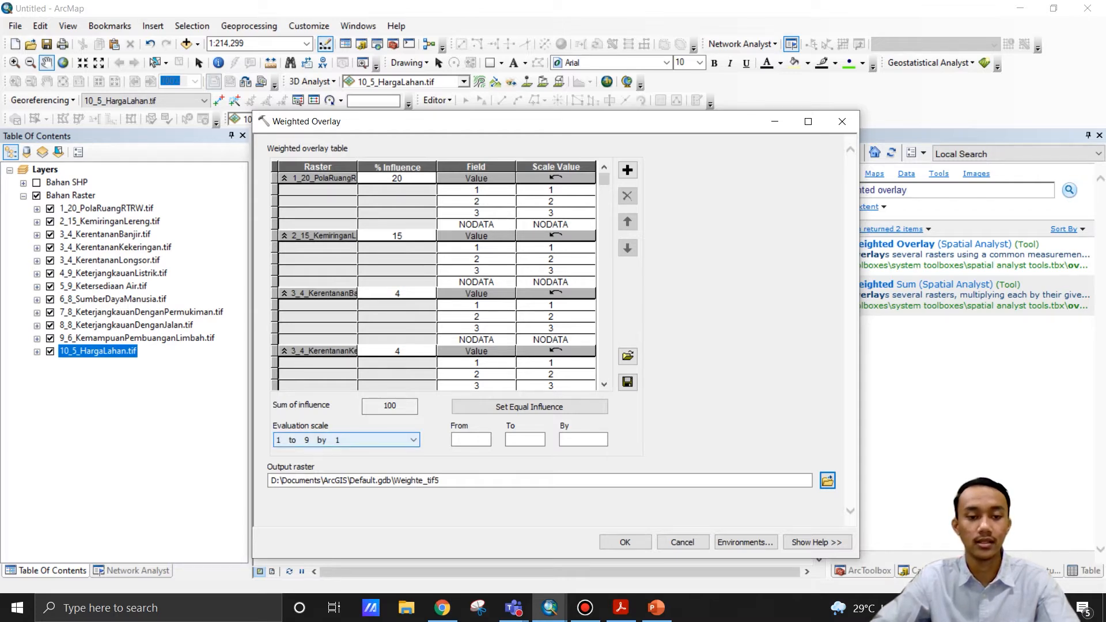
Set the weighted overlay's evaluation scale to 1 to 3 by 1, with From 1, To 3 and By 1.
left_click(346, 440)
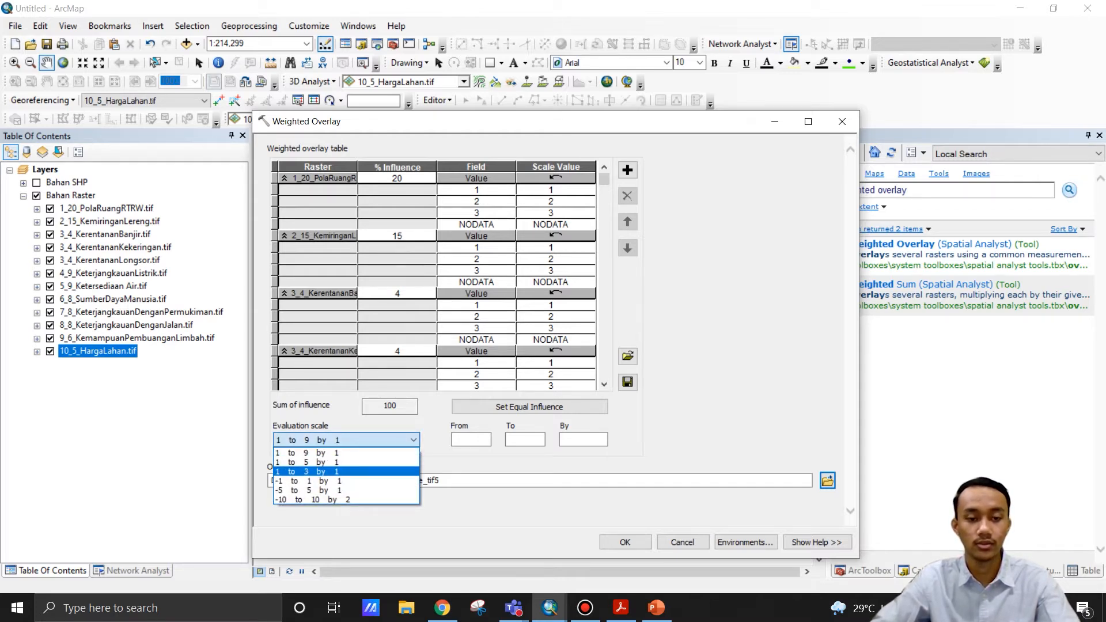
left_click(346, 472)
left_click(472, 440)
type("1")
key("Tab")
type("3")
key("Tab")
type("1")
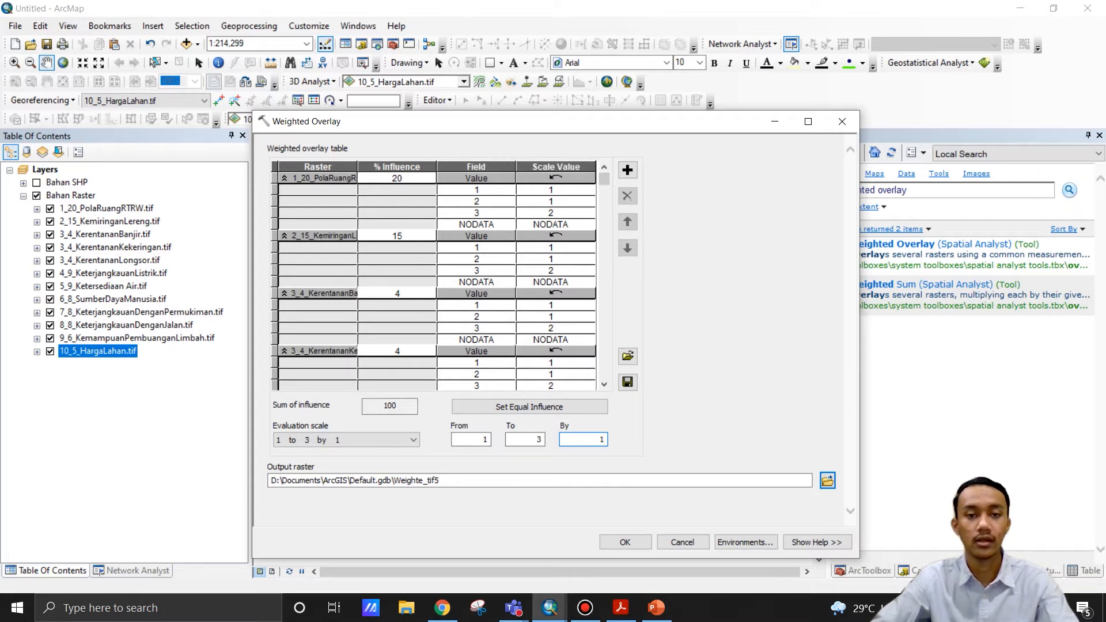
Set the scale values of 1_20_PolaRuangRTRW.tif to 1, 2 and 3 for field values 1, 2 and 3.
left_click(556, 168)
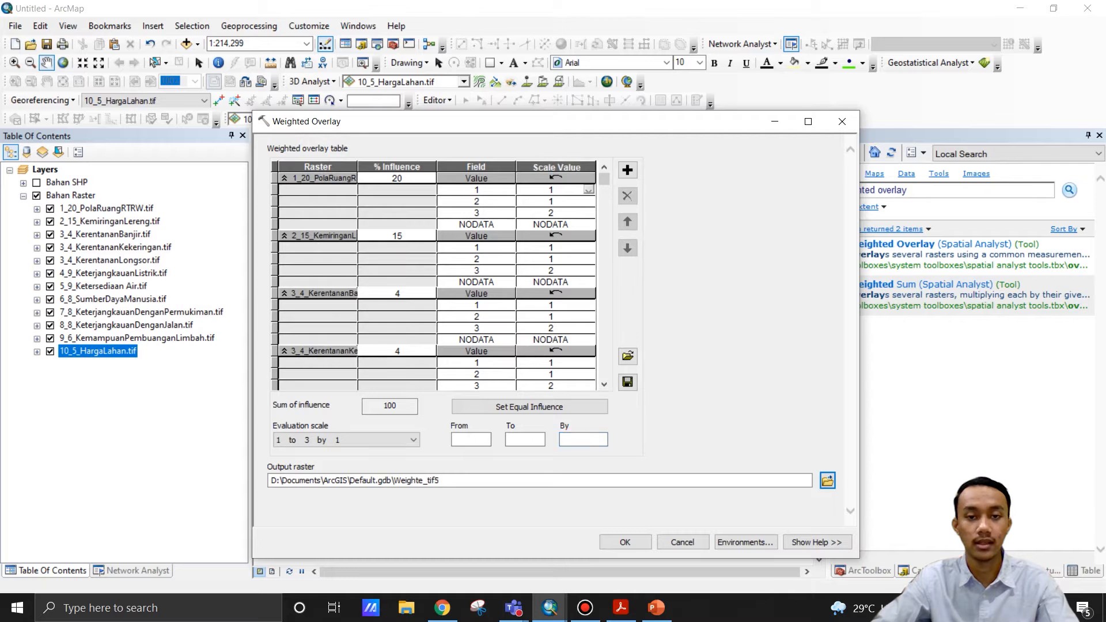
left_click(588, 190)
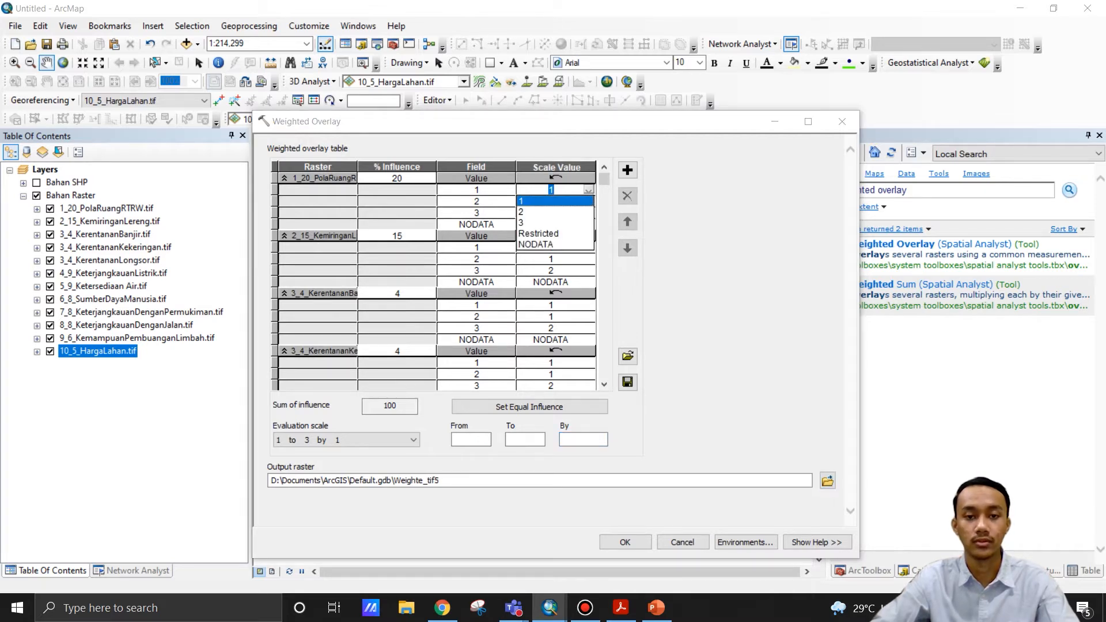
left_click(556, 201)
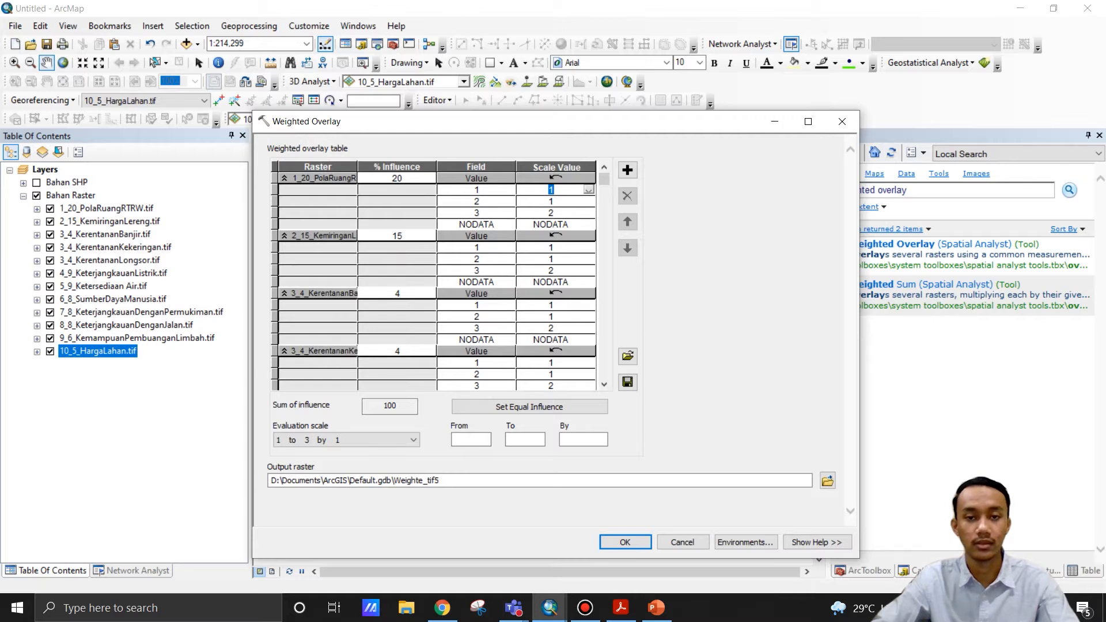
left_click(568, 202)
left_click(588, 201)
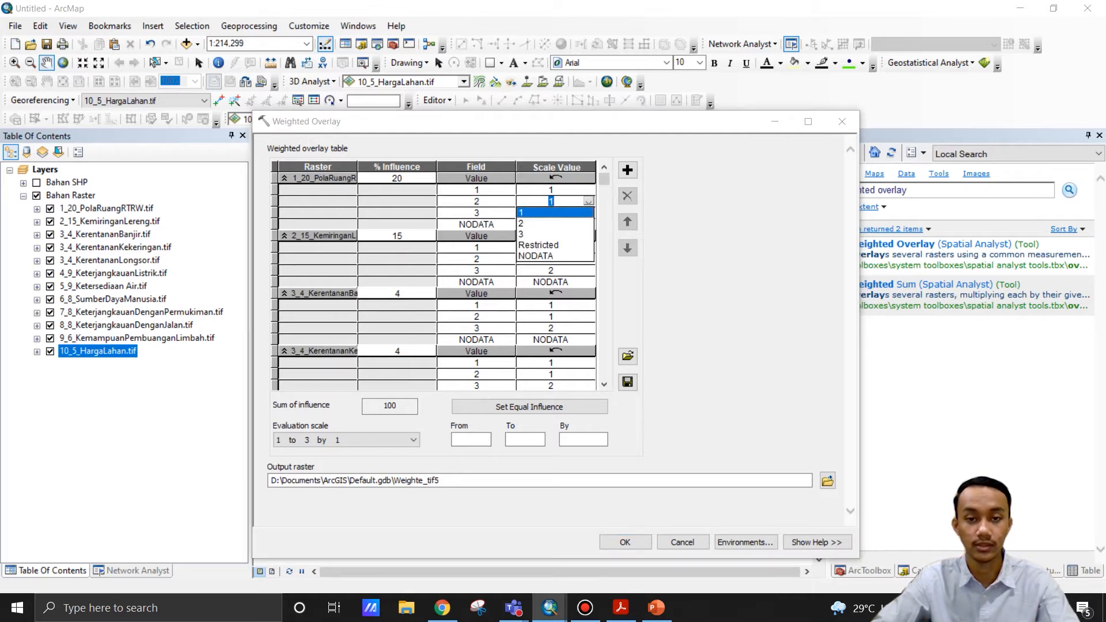
left_click(555, 224)
left_click(556, 214)
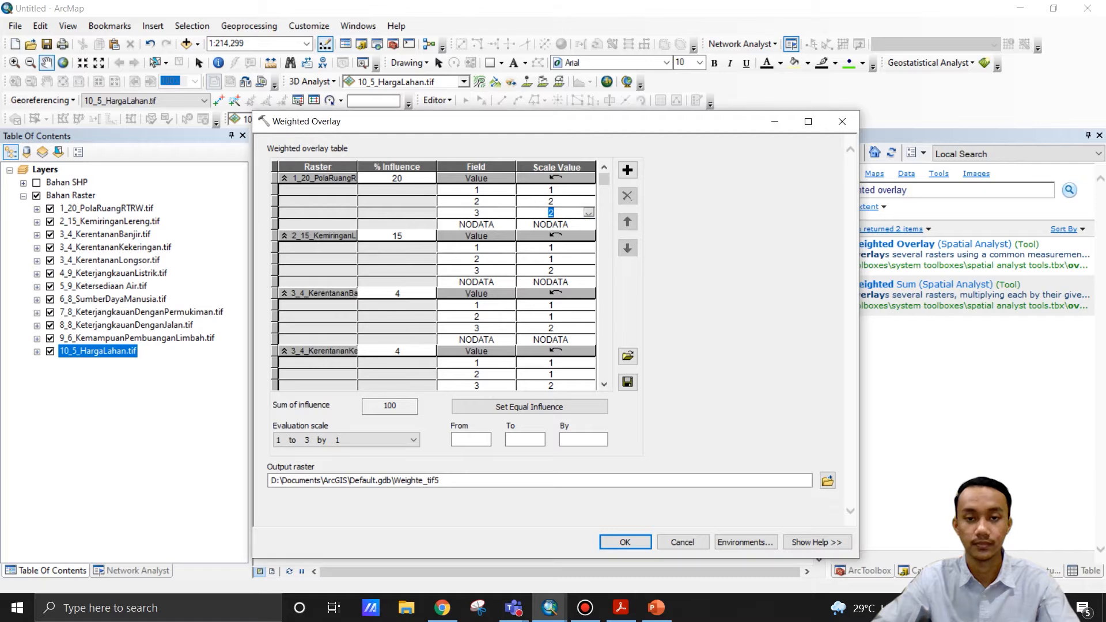
left_click(588, 213)
left_click(556, 242)
Match the scale values to the field values 2 and 3 for 2_15_KemiringanLereng.tif and the rasters directly below it.
left_click(555, 259)
left_click(588, 259)
left_click(556, 280)
left_click(555, 316)
scroll(555, 317, "down", 3)
left_click(588, 271)
left_click(555, 282)
left_click(556, 282)
left_click(555, 294)
left_click(555, 340)
left_click(588, 340)
left_click(555, 361)
Set the scale values equal to the field values for the rasters in the middle of the overlay table.
left_click(603, 384)
left_click(588, 236)
left_click(588, 247)
left_click(588, 304)
left_click(588, 351)
left_click(555, 373)
left_click(604, 384)
left_click(604, 384)
left_click(588, 224)
left_click(555, 247)
left_click(588, 235)
left_click(555, 269)
Match the scale values to the field values for the remaining rasters through 10_5_HargaLahan.tif and run the weighted overlay.
left_click(588, 282)
left_click(555, 304)
left_click(588, 294)
left_click(588, 340)
left_click(555, 362)
left_click(588, 350)
left_click(556, 384)
left_click(603, 385)
left_click(588, 363)
left_click_drag(604, 372, 603, 178)
left_click(603, 384)
left_click(603, 384)
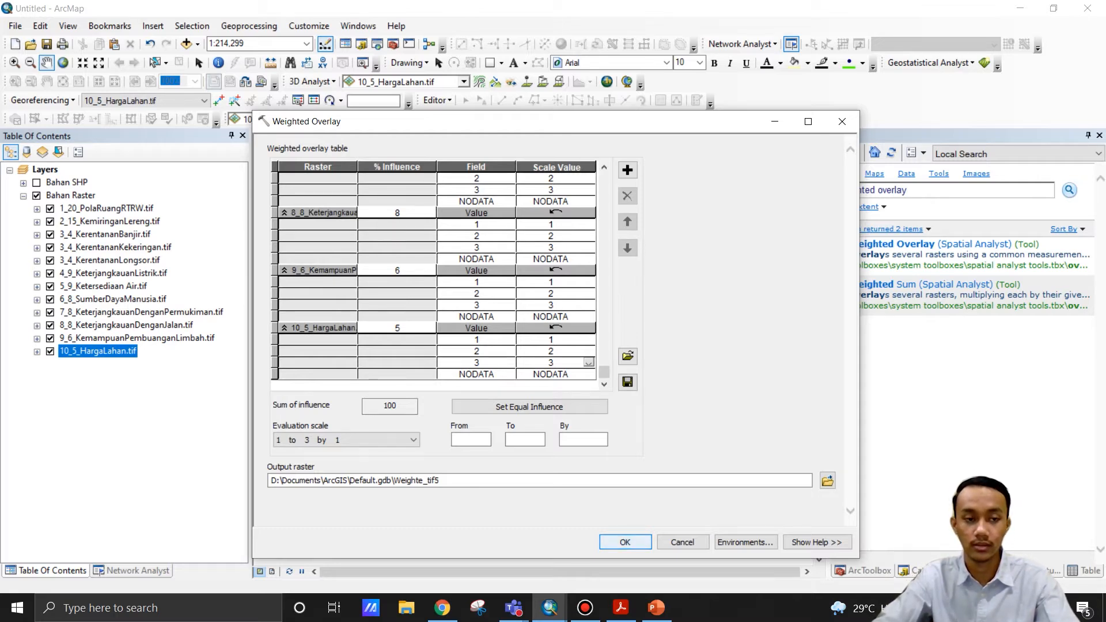
key("Return")
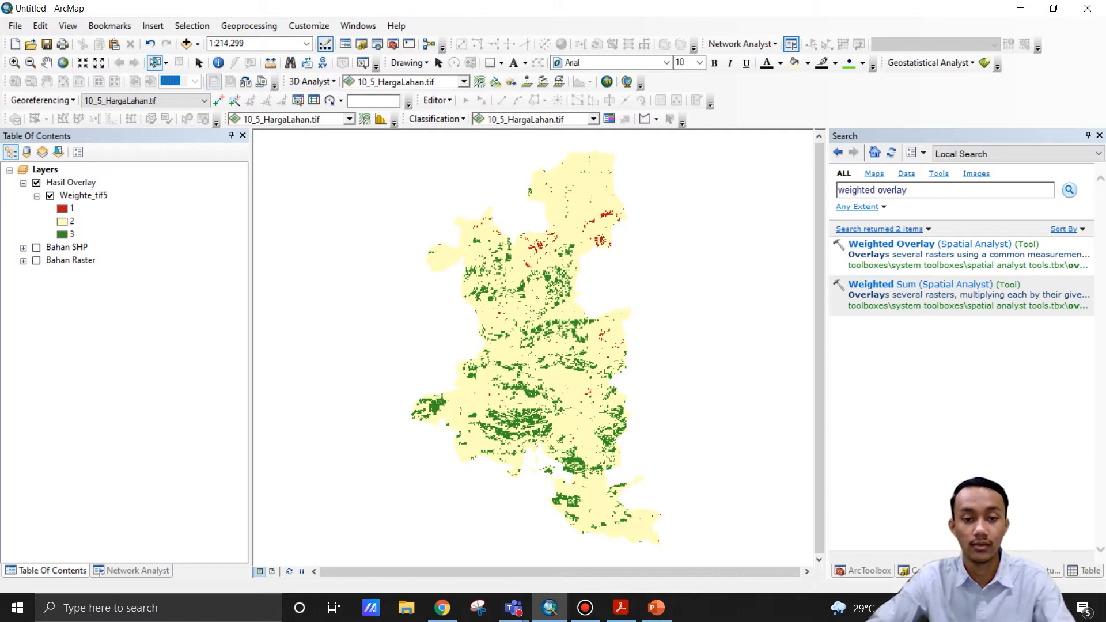
In the Weighte_tif5 layer's symbology, recolor value 2 to a stronger yellow and value 1 to bright red.
right_click(75, 195)
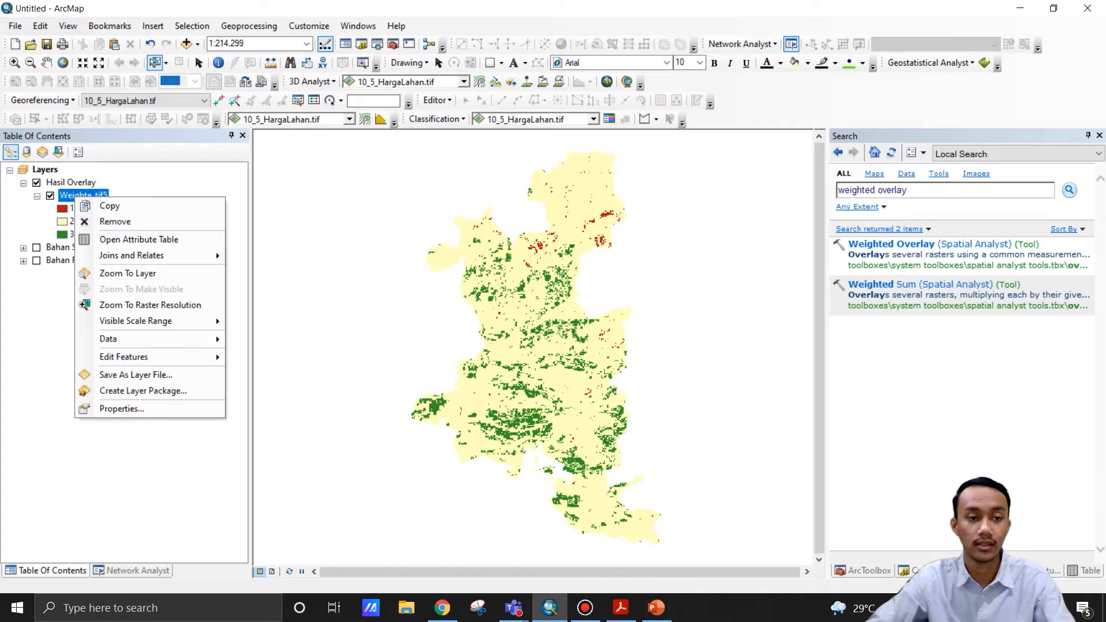
left_click(121, 408)
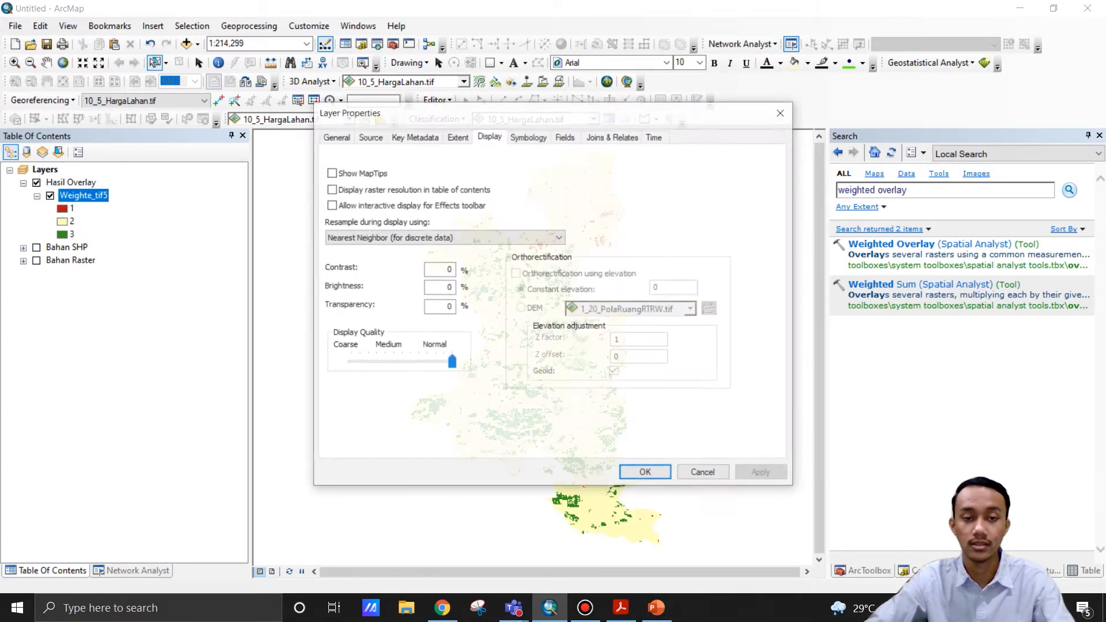
left_click(528, 136)
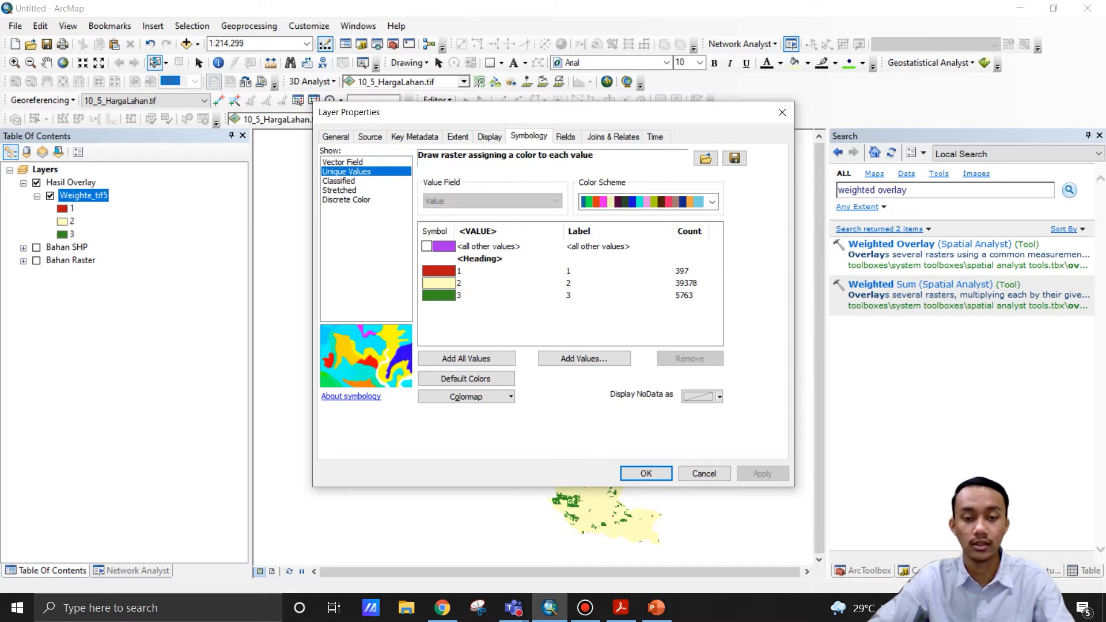
double_click(444, 283)
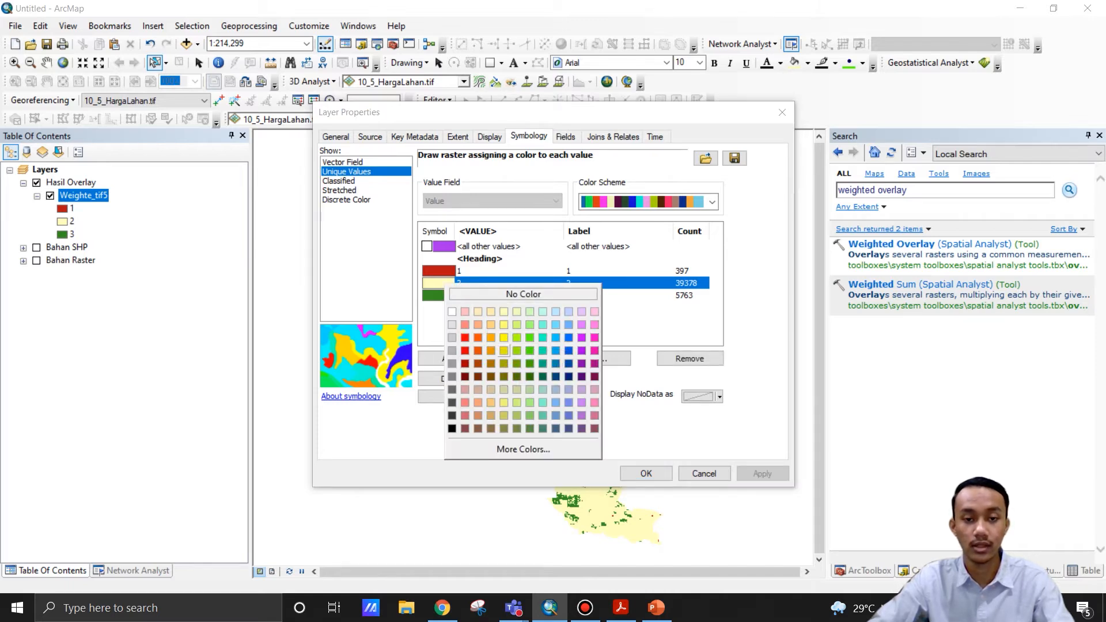
left_click(504, 351)
left_click(535, 324)
double_click(439, 271)
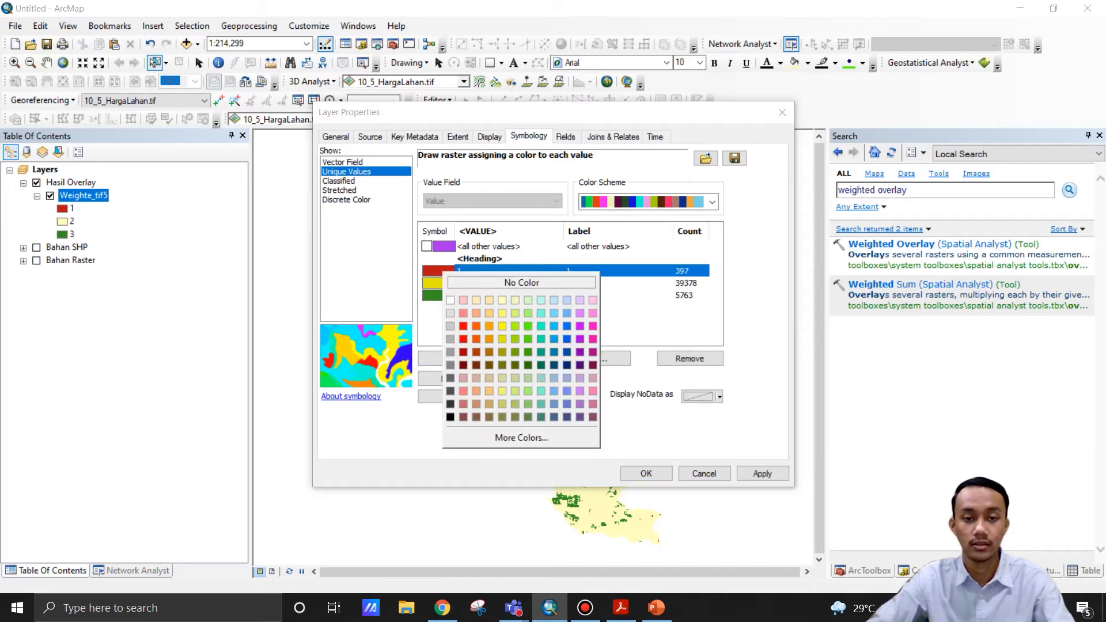
left_click(477, 326)
left_click(536, 324)
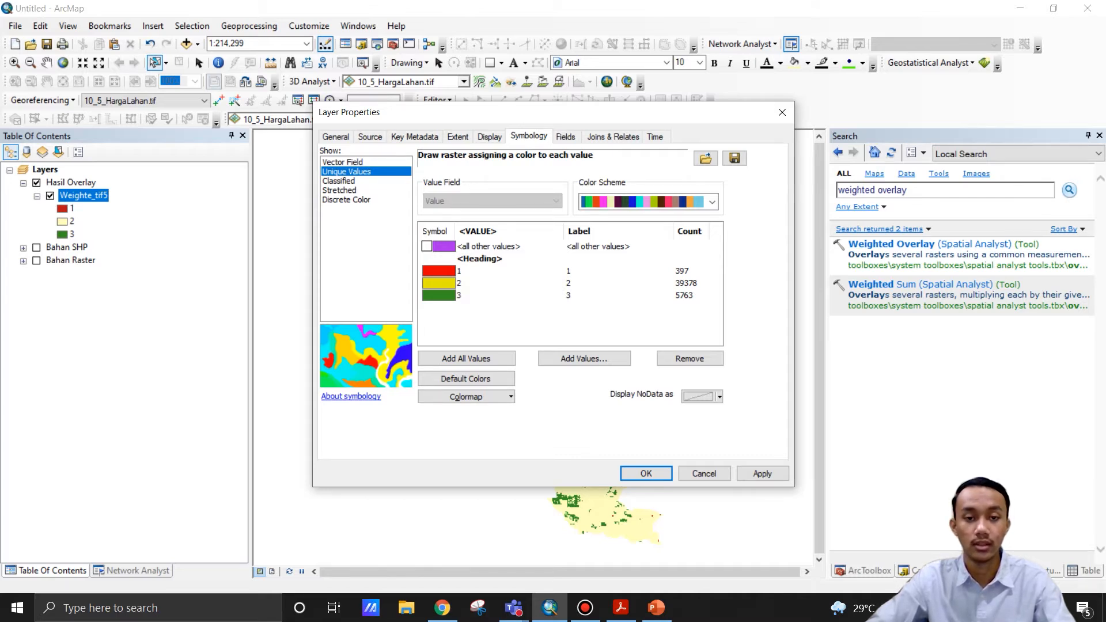
Label values 1, 2 and 3 as Kurang Sesuai, Sesuai and Sangat Sesuai and apply the symbology.
left_click(582, 271)
left_click(582, 271)
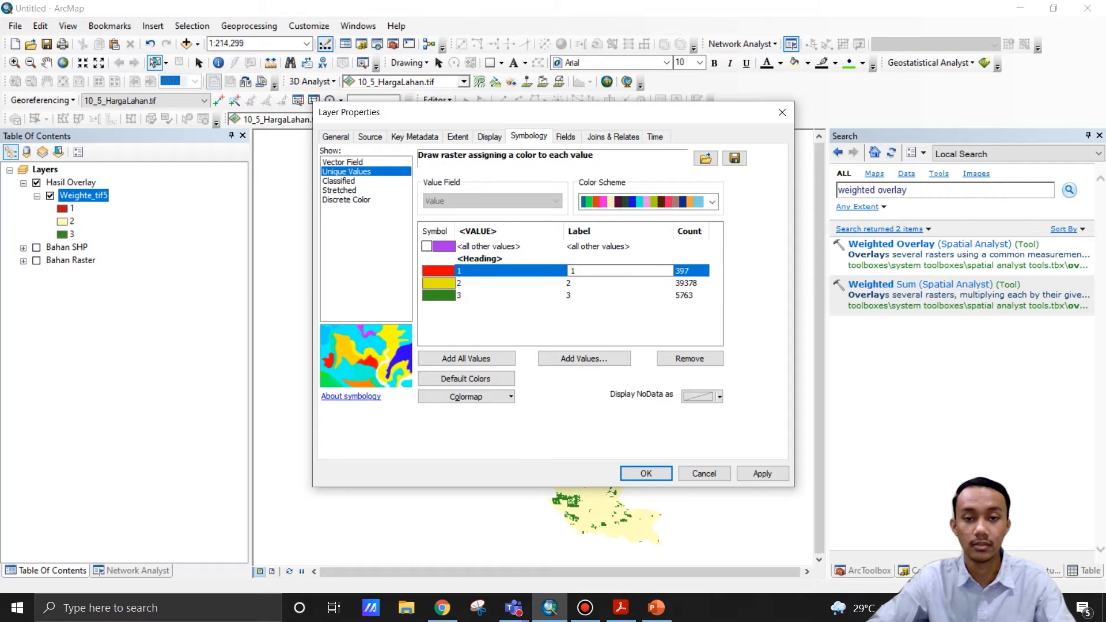
key("BackSpace")
type("Ku")
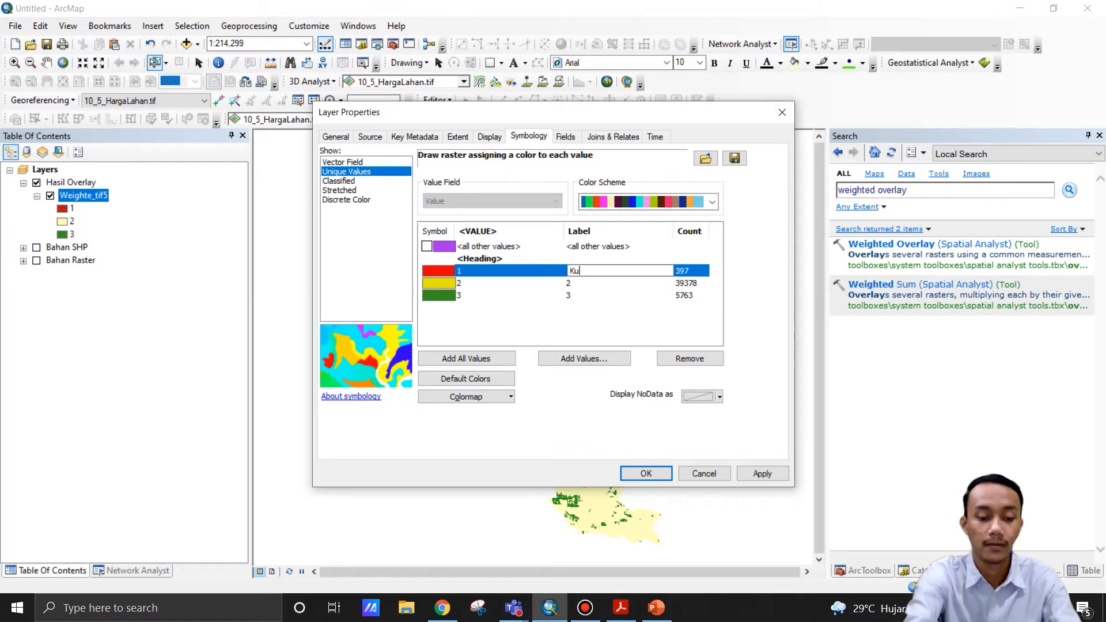
type("rang Sesuai")
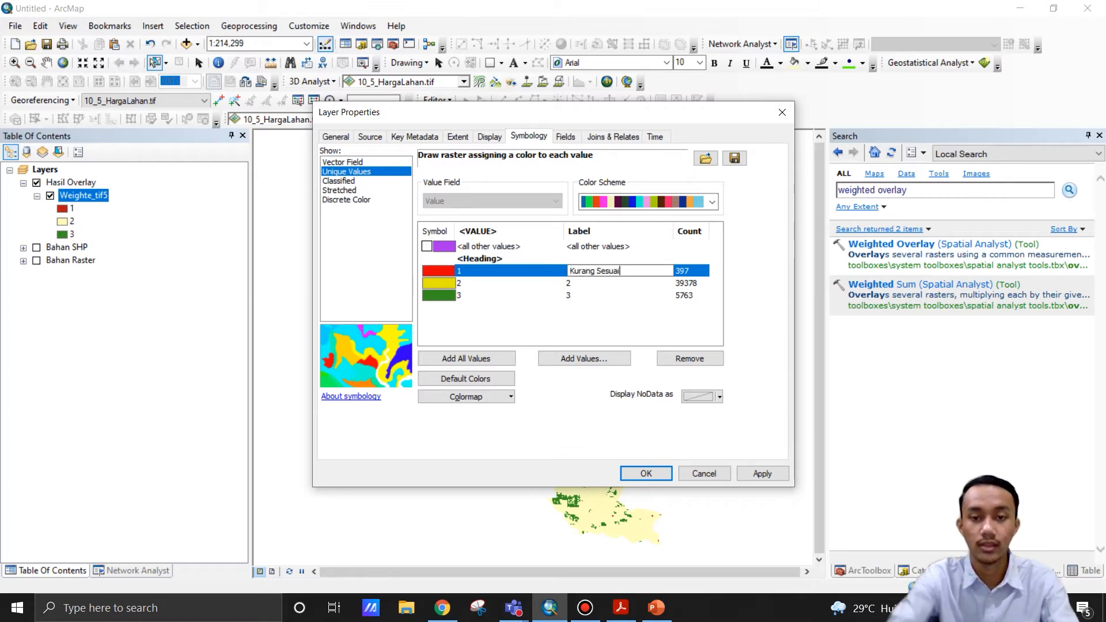
key("Return")
type("Sa")
type("suai")
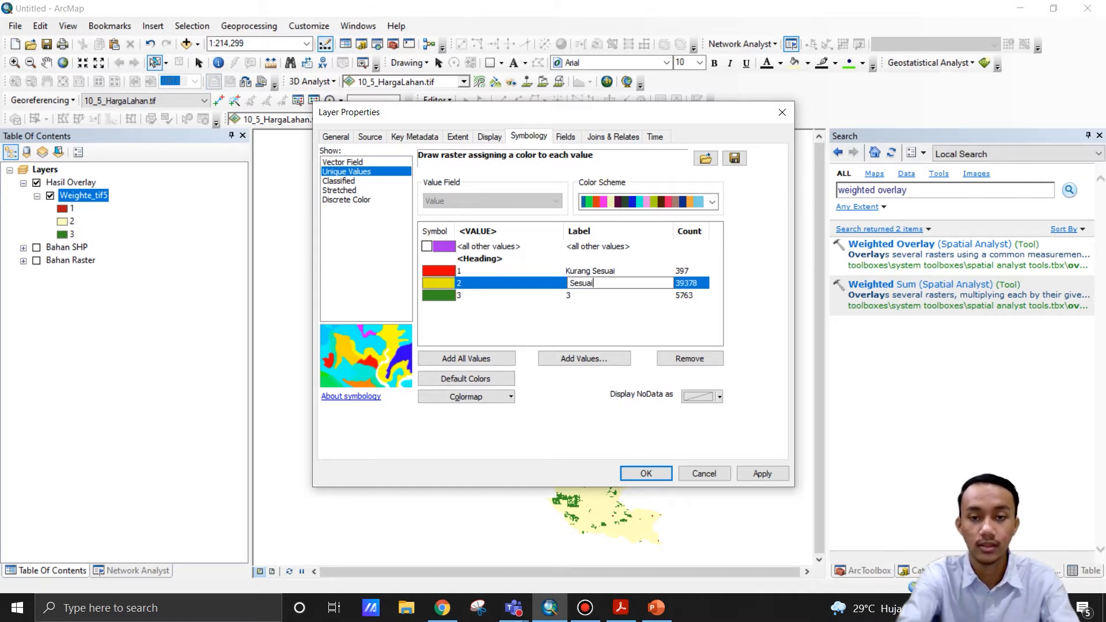
key("Return")
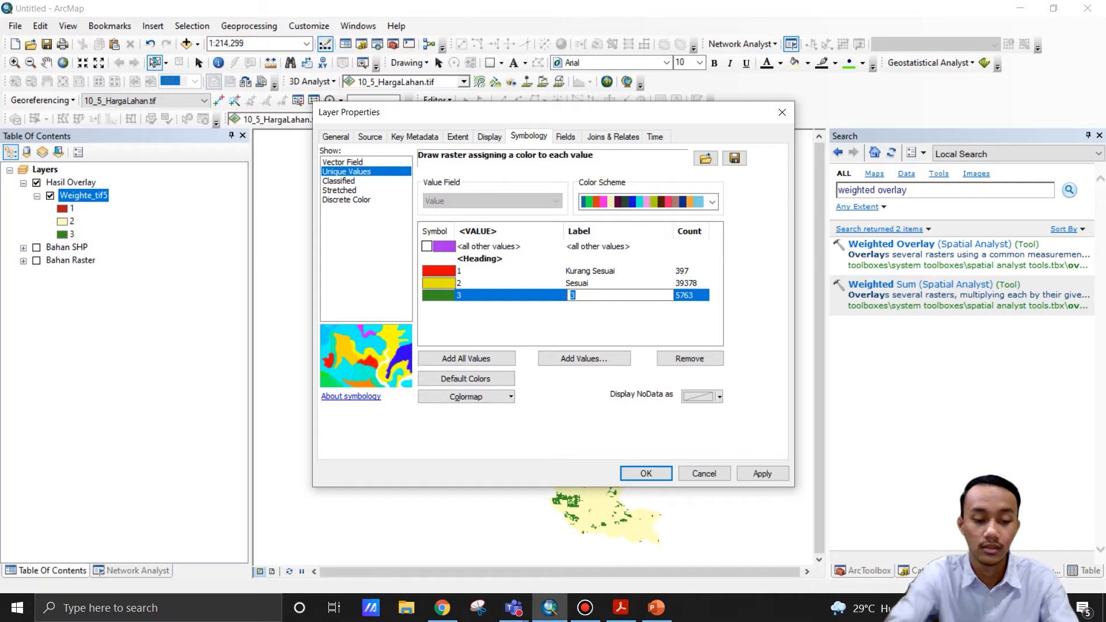
type("Sangat ")
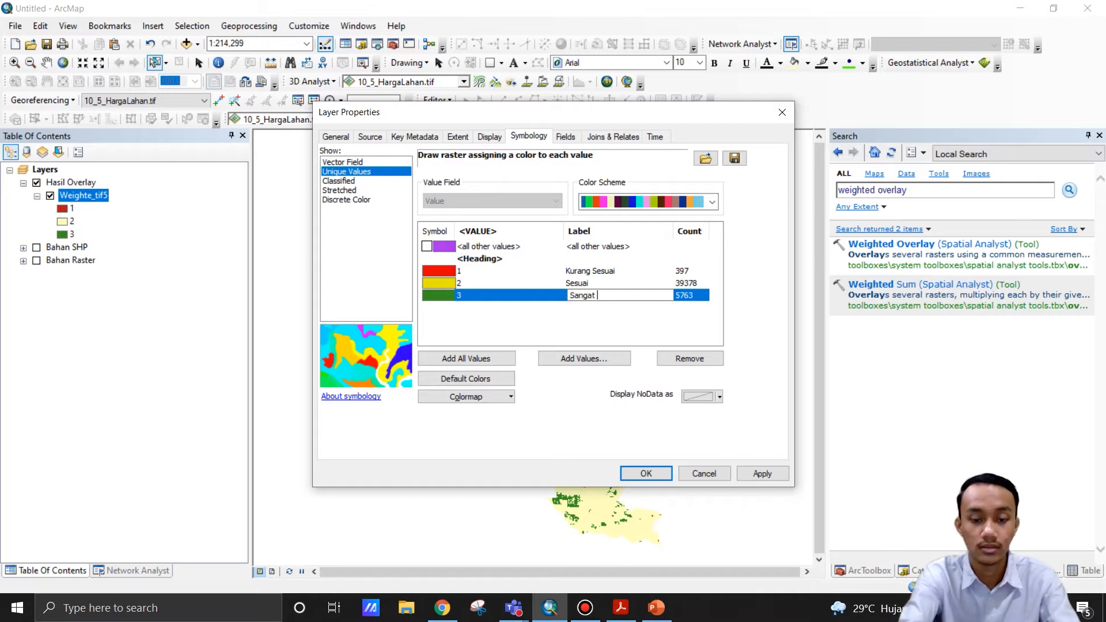
type("Sesuai")
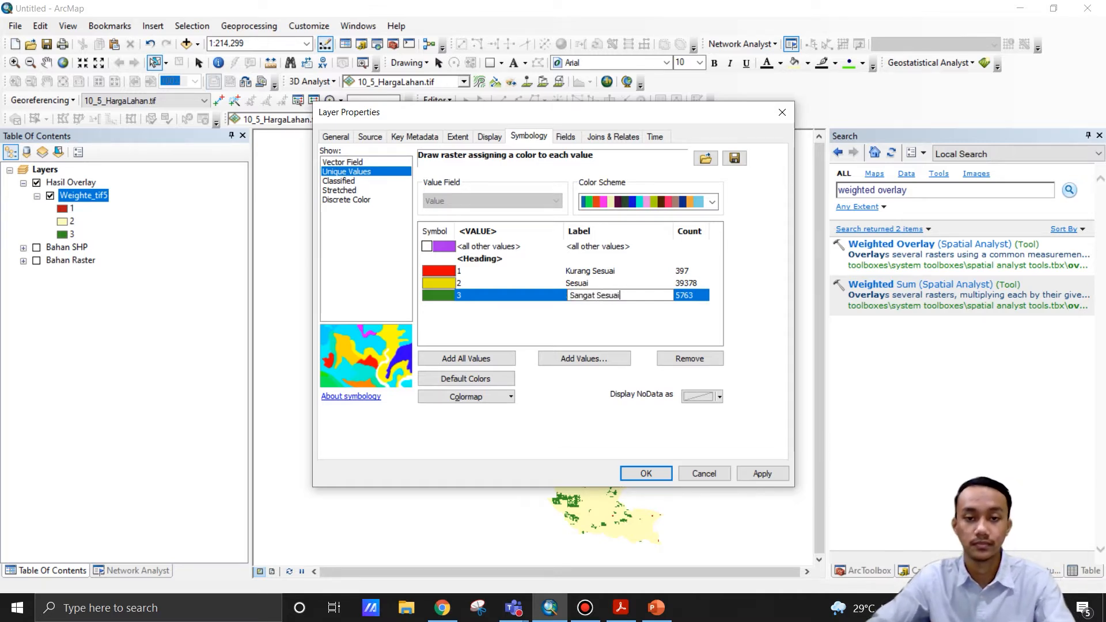
key("Return")
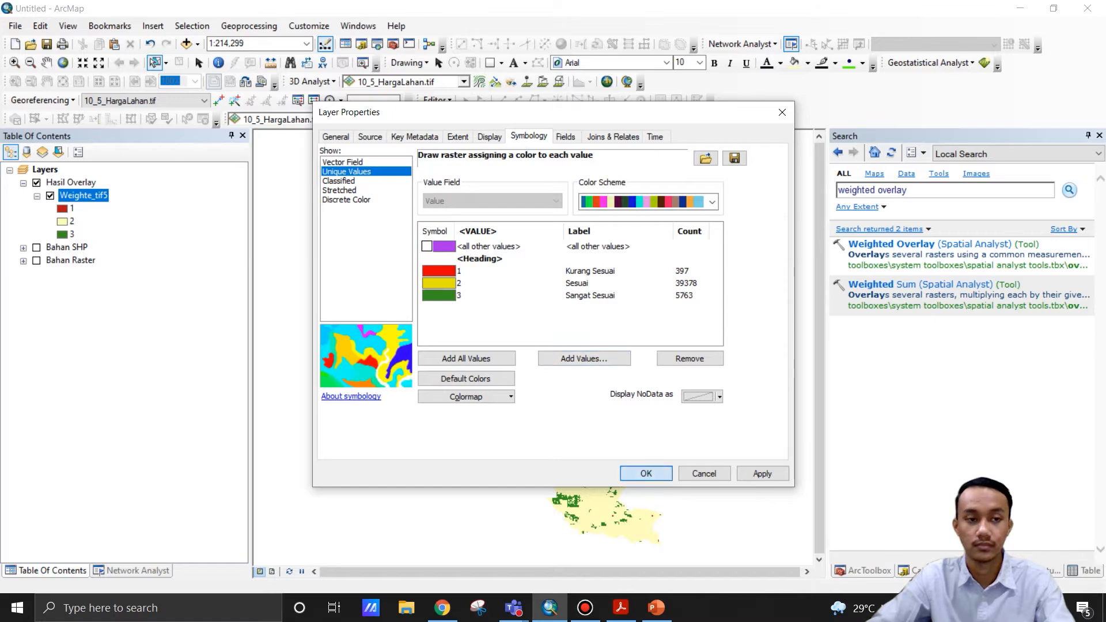
key("Return")
left_click(124, 345)
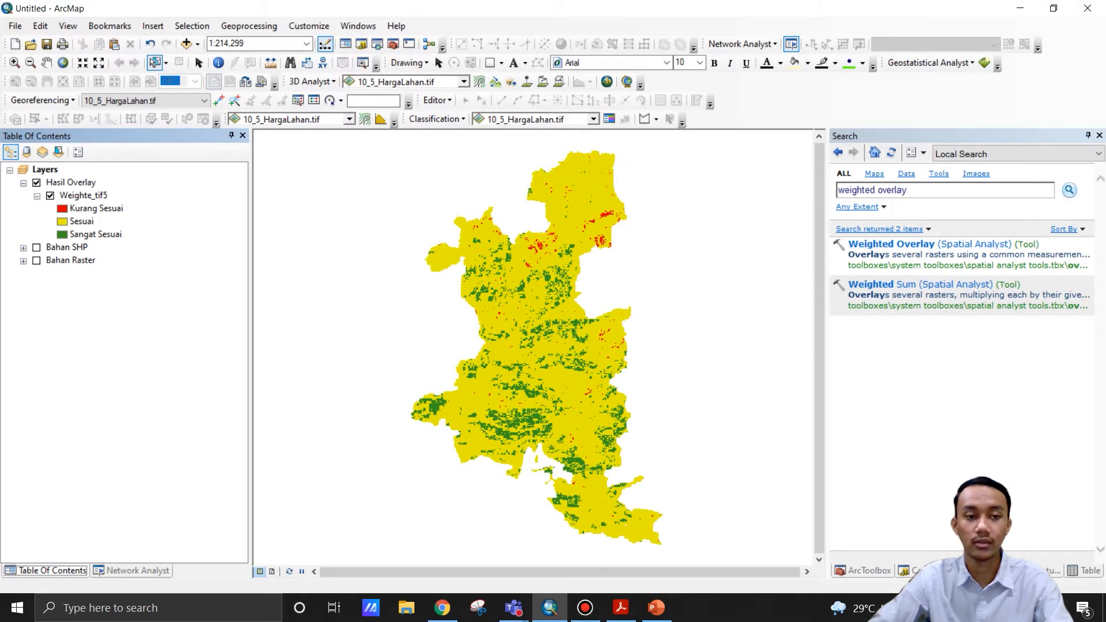
Draw a polygon graphic around the cluster of red cells in the north-central part of the overlay result.
scroll(535, 271, "up", 2)
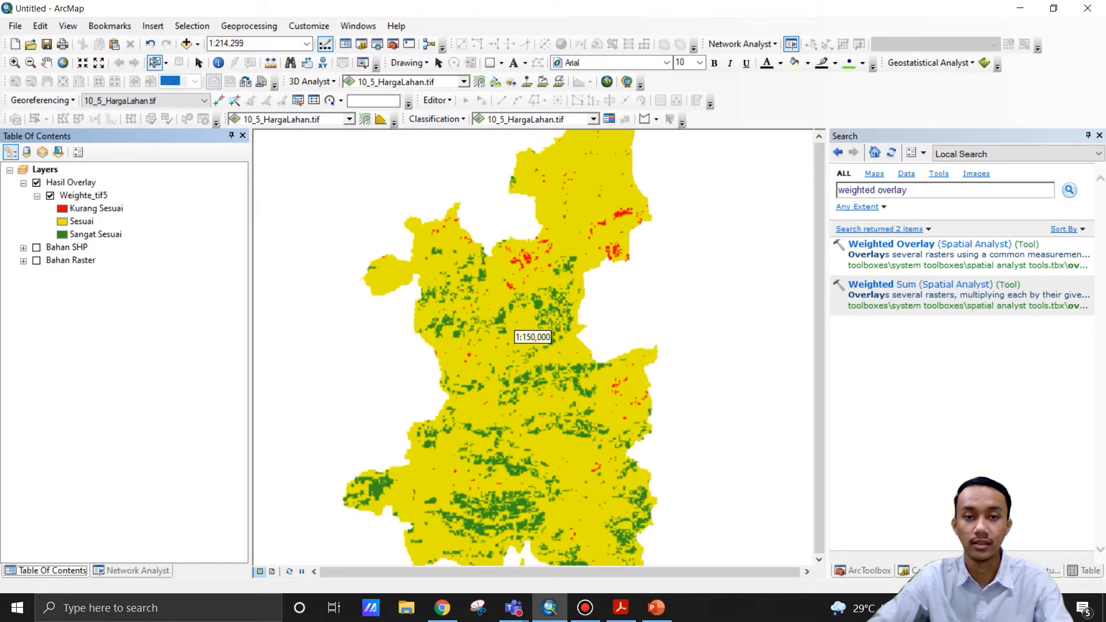
left_click(501, 62)
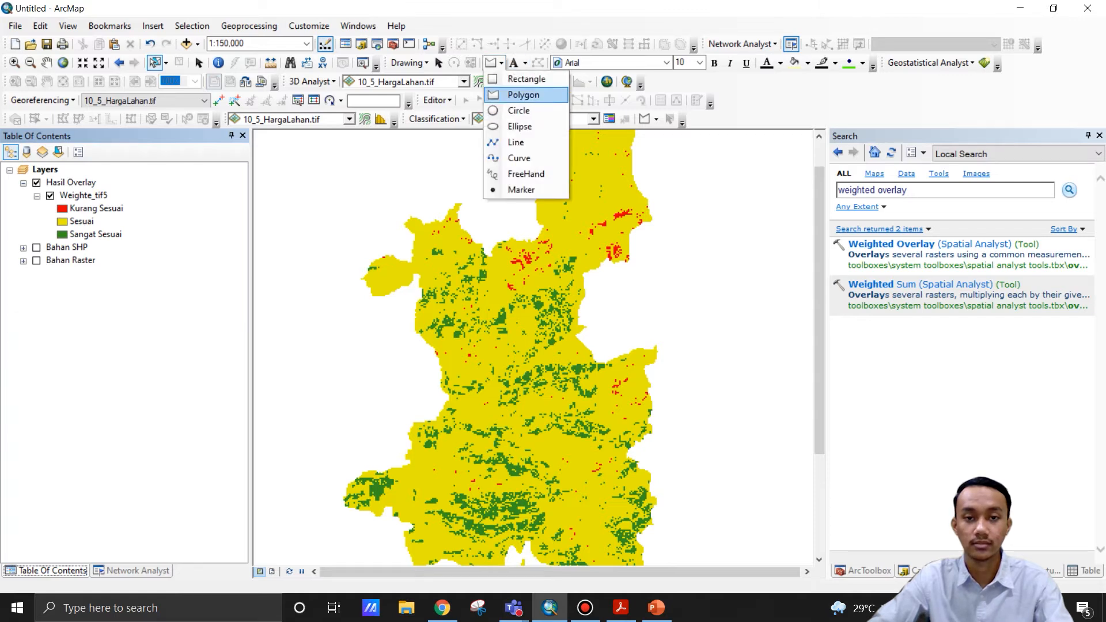
left_click(522, 94)
left_click(493, 257)
left_click(504, 235)
left_click(545, 230)
left_click(567, 239)
left_click(566, 262)
left_click(533, 287)
double_click(495, 278)
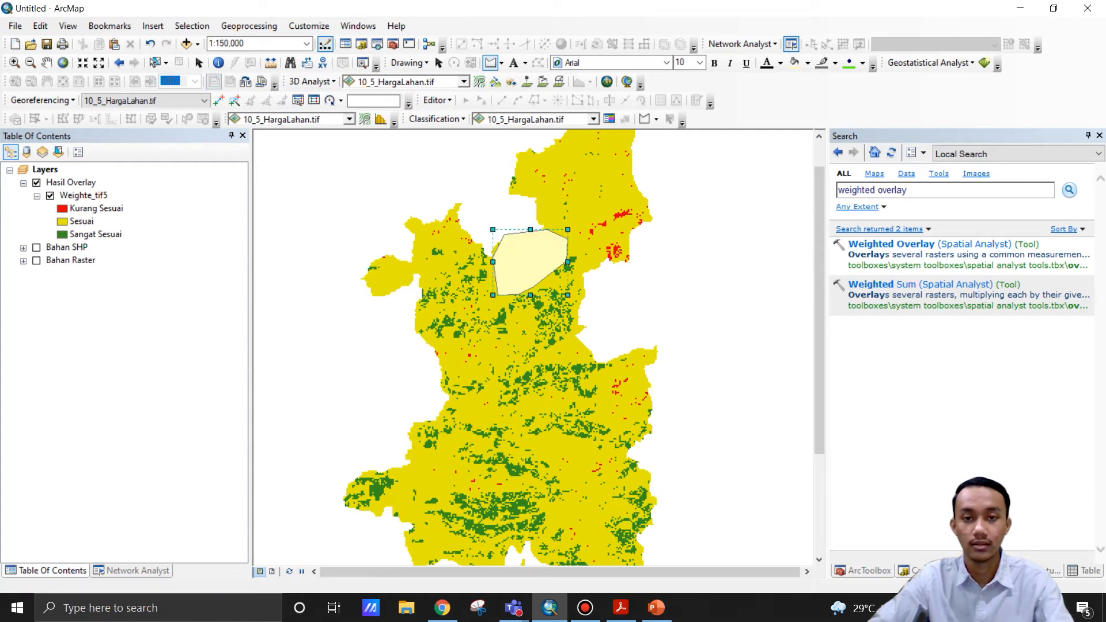
Give the polygon graphic a thicker black outline and no fill color.
right_click(531, 259)
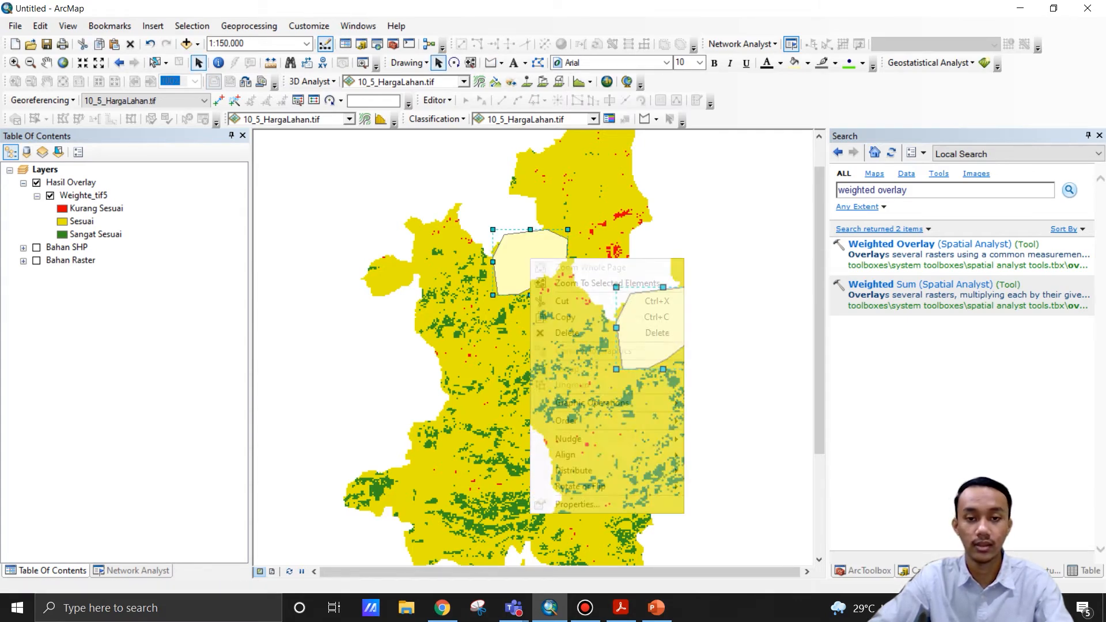
left_click(576, 504)
left_click(509, 272)
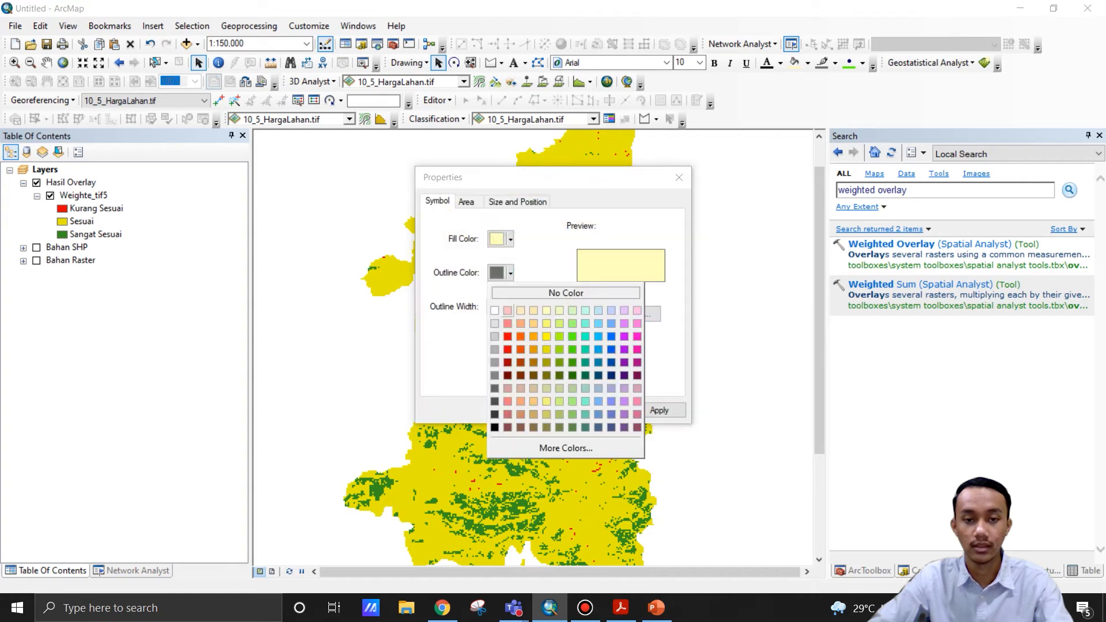
left_click(494, 426)
left_click(523, 303)
left_click(509, 239)
left_click(565, 293)
key("Return")
Draw a second polygon around the northeastern red cluster and style it with a thicker black outline and no fill.
left_click(490, 62)
mouse_move(590, 216)
left_mouse_down()
mouse_move(584, 233)
mouse_move(622, 268)
mouse_move(650, 230)
mouse_move(651, 206)
mouse_move(602, 200)
mouse_move(593, 213)
left_mouse_up()
right_click(624, 222)
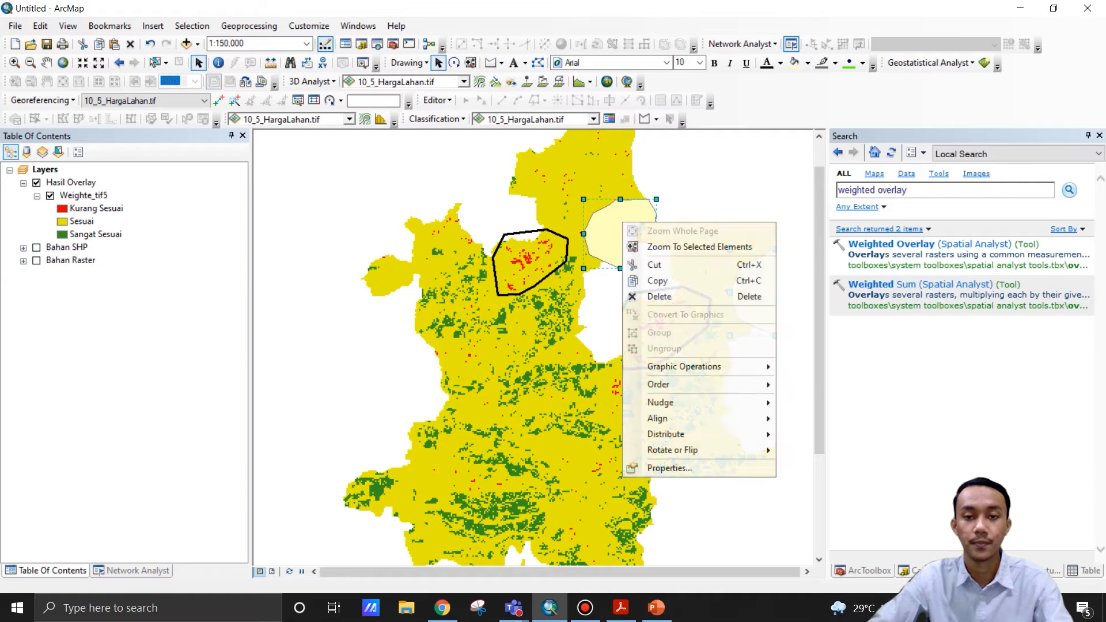
left_click(669, 468)
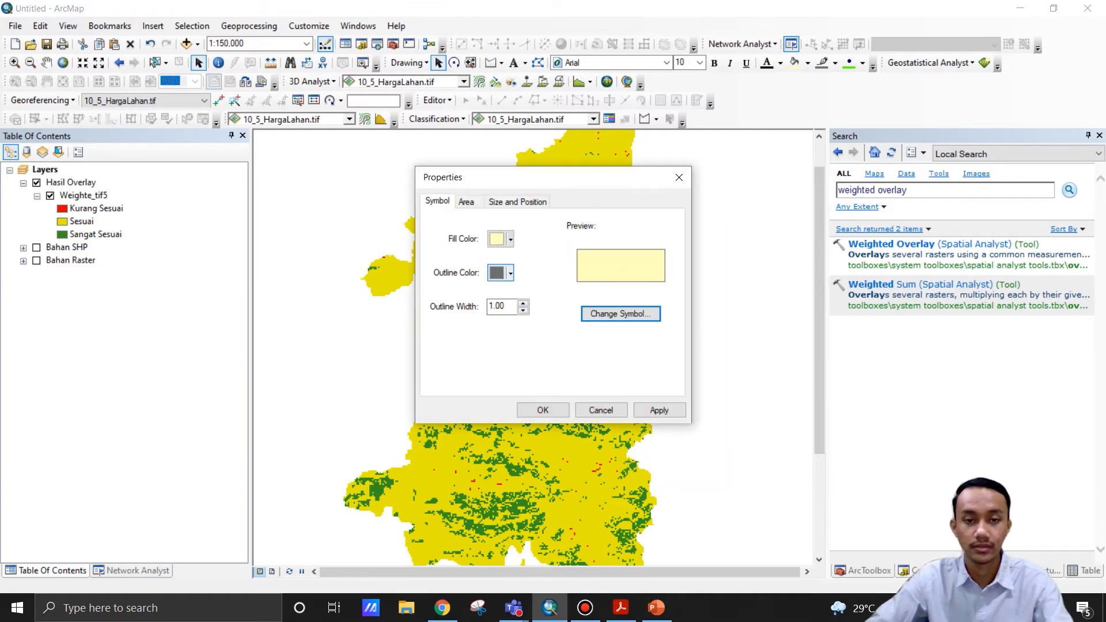
left_click(510, 239)
key("Escape")
left_click(511, 238)
left_click(535, 257)
left_click(523, 303)
left_click(542, 410)
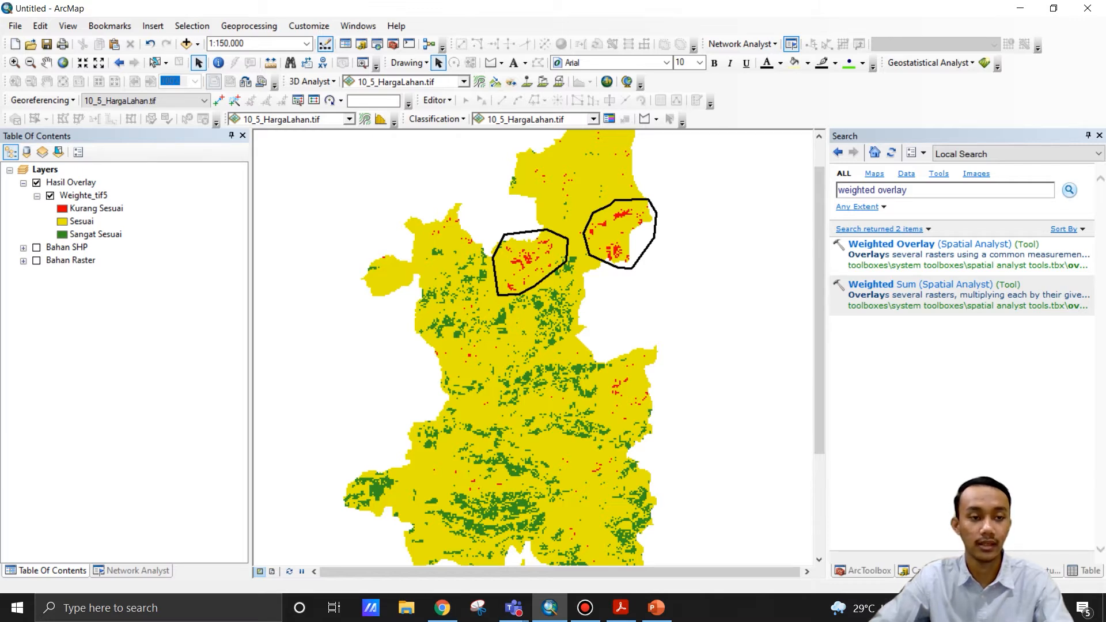
Show only 1_20_Pola Ruang RTRW from the Bahan SHP group, hide the Weighte_tif5 overlay result, and expand the shown layer's legend.
left_click(23, 247)
left_click(50, 403)
left_click(50, 390)
left_click(50, 377)
left_click(50, 364)
left_click(50, 351)
left_click(50, 338)
left_click(50, 325)
left_click(51, 312)
left_click(50, 300)
left_click(50, 286)
left_click(50, 274)
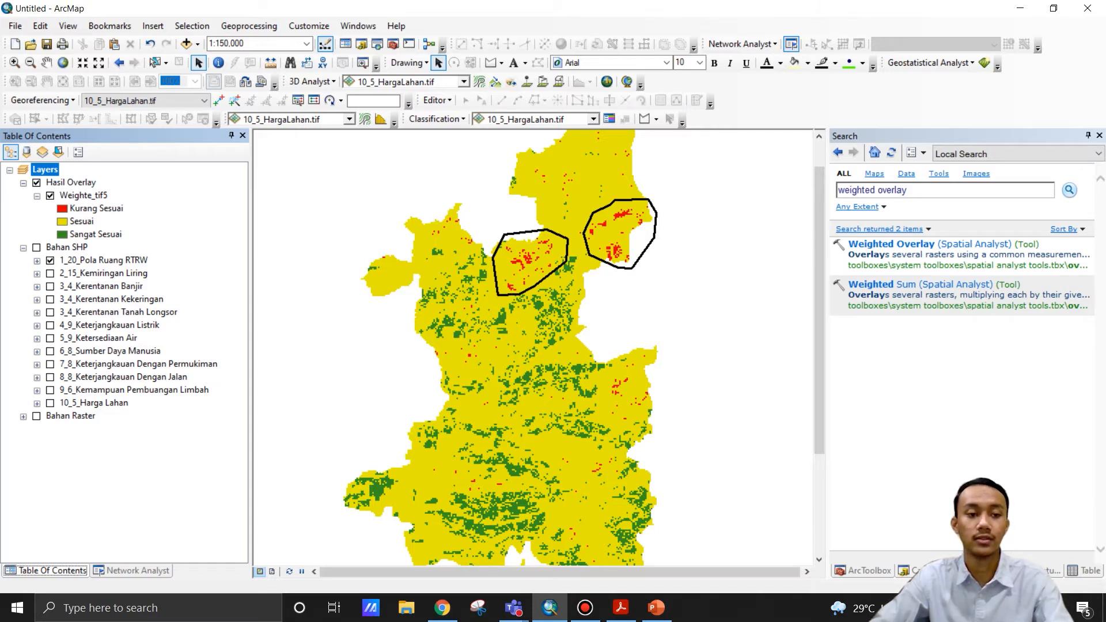
left_click(36, 248)
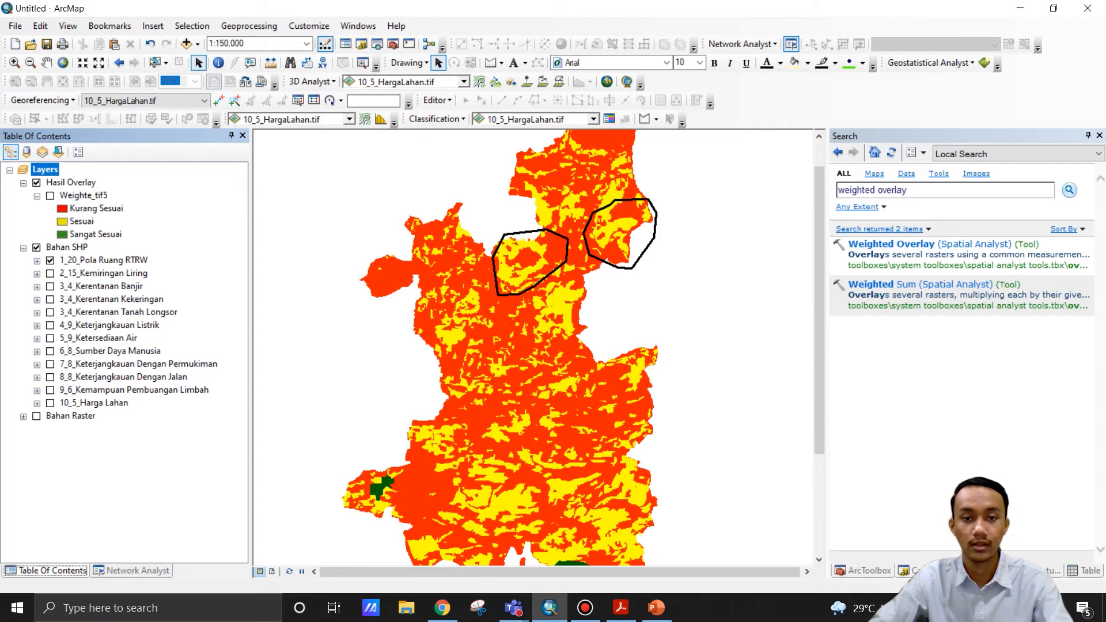
left_click(37, 261)
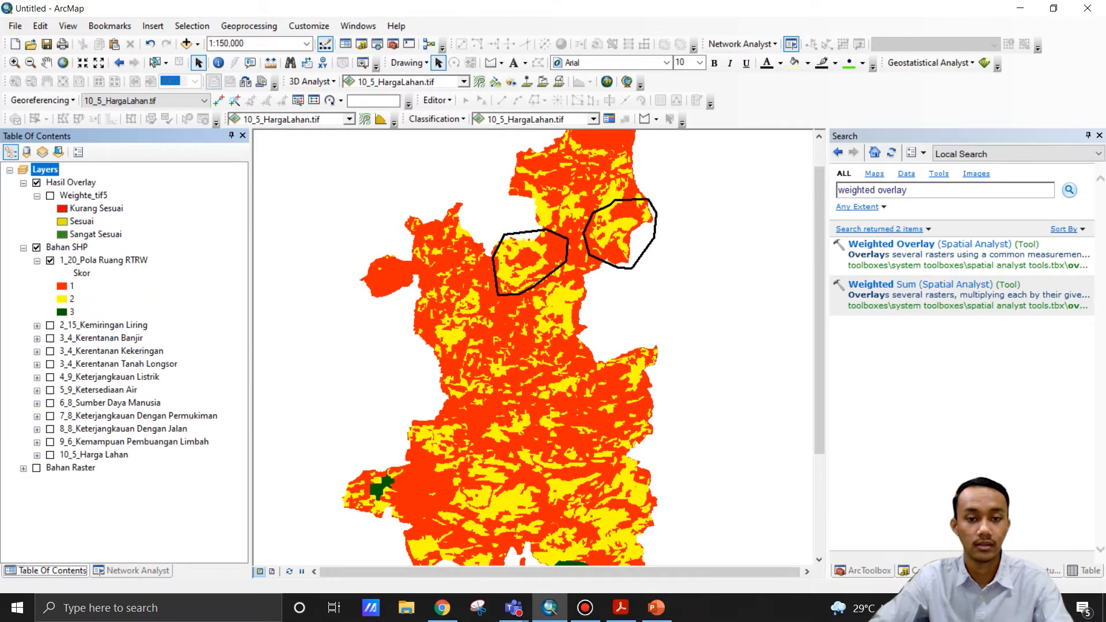
Show 2_15_Kemiringan Liring in place of 1_20_Pola Ruang RTRW, with its score legend expanded, and examine it inside the two outlined areas.
left_click(37, 261)
left_click(37, 261)
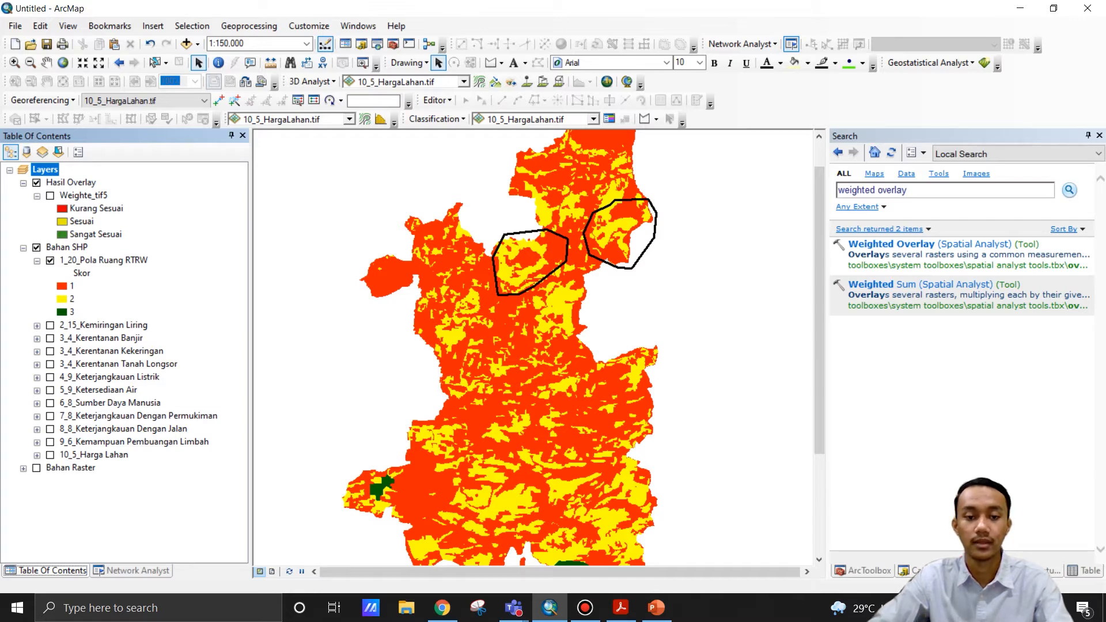
scroll(533, 337, "up", 1)
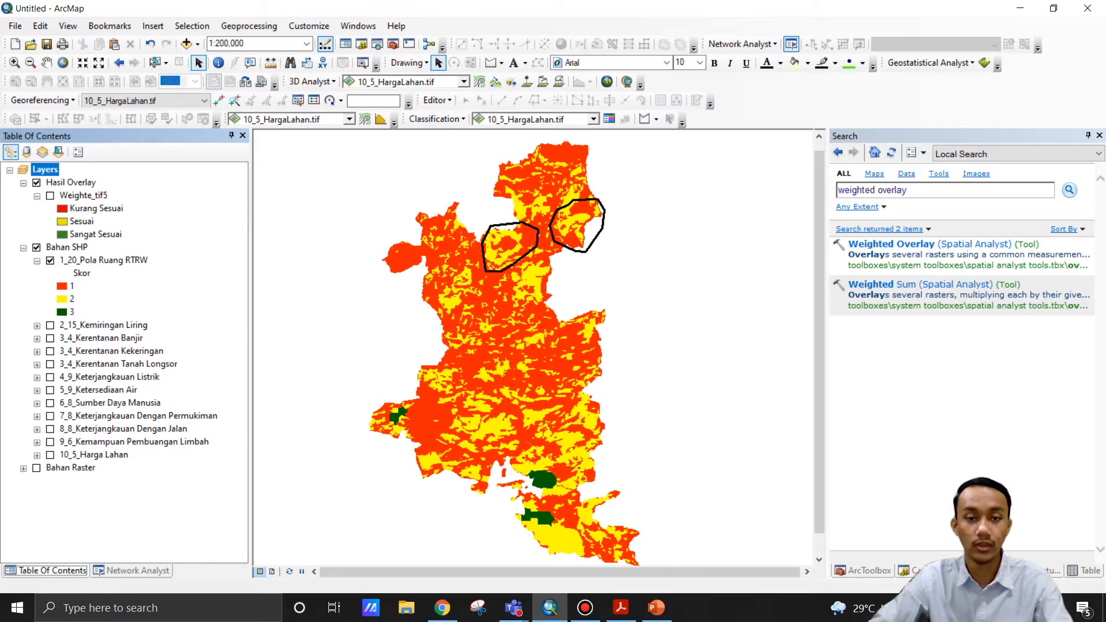
scroll(544, 184, "up", 2)
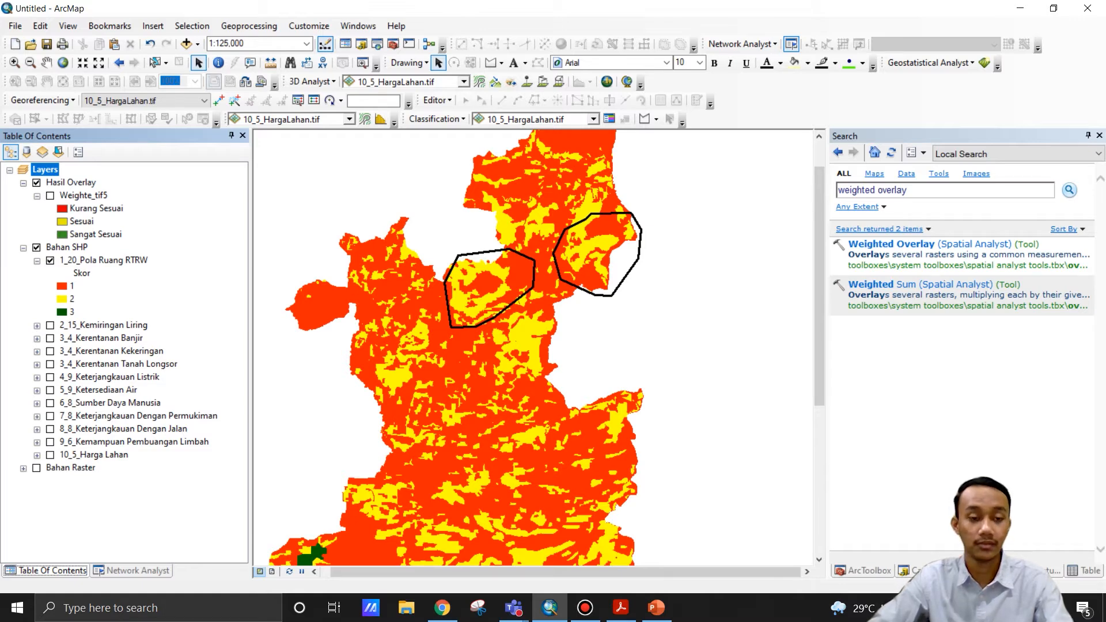
left_click(36, 261)
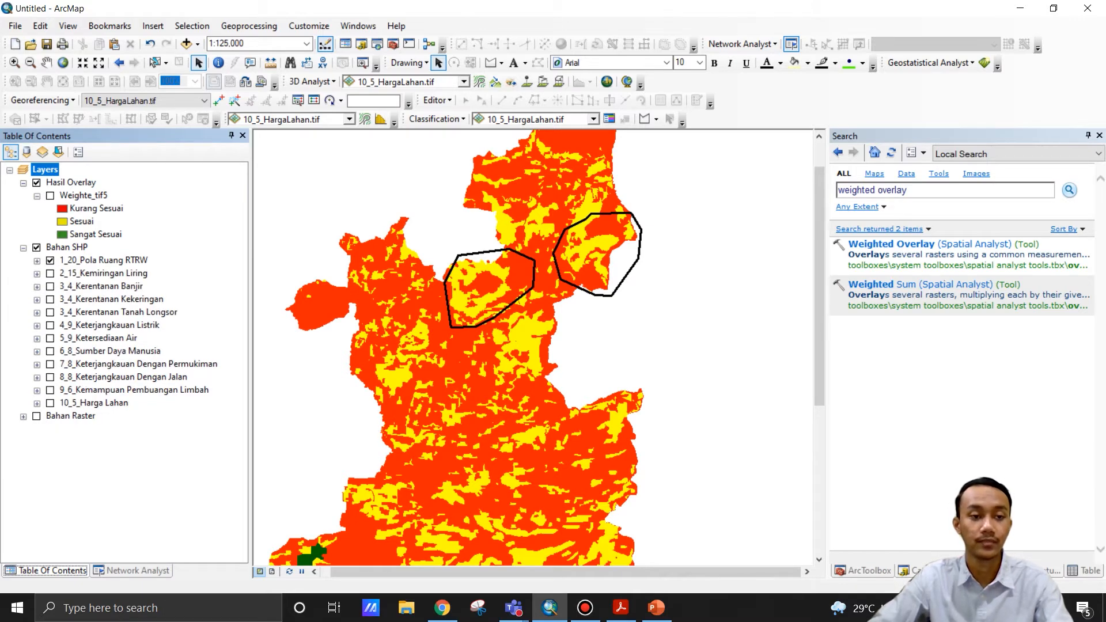
left_click(50, 273)
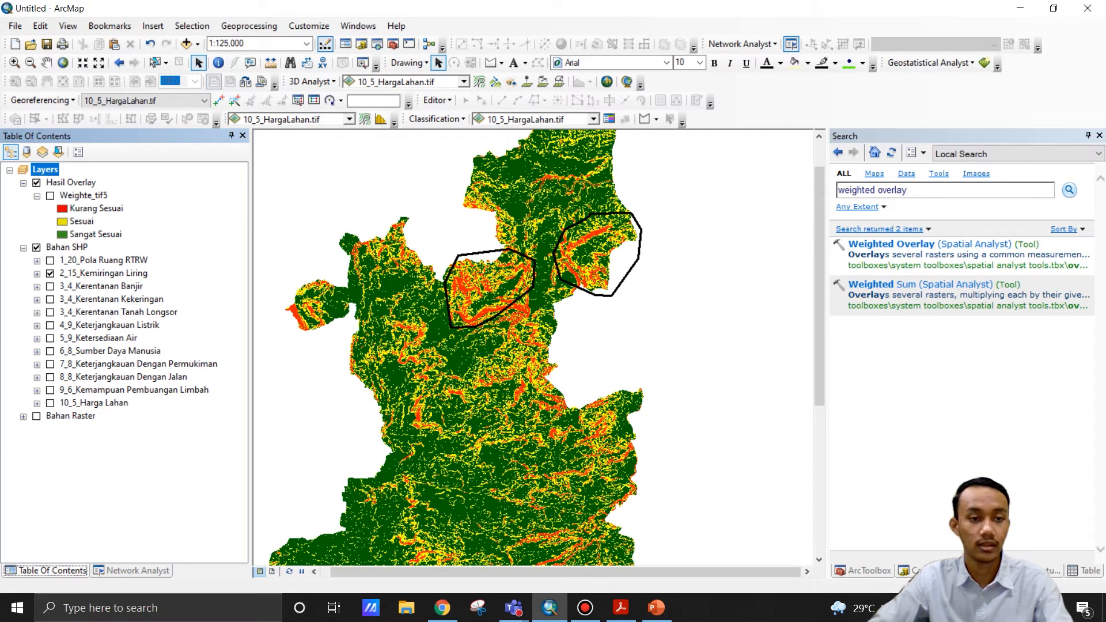
left_click(37, 273)
scroll(542, 280, "up", 2)
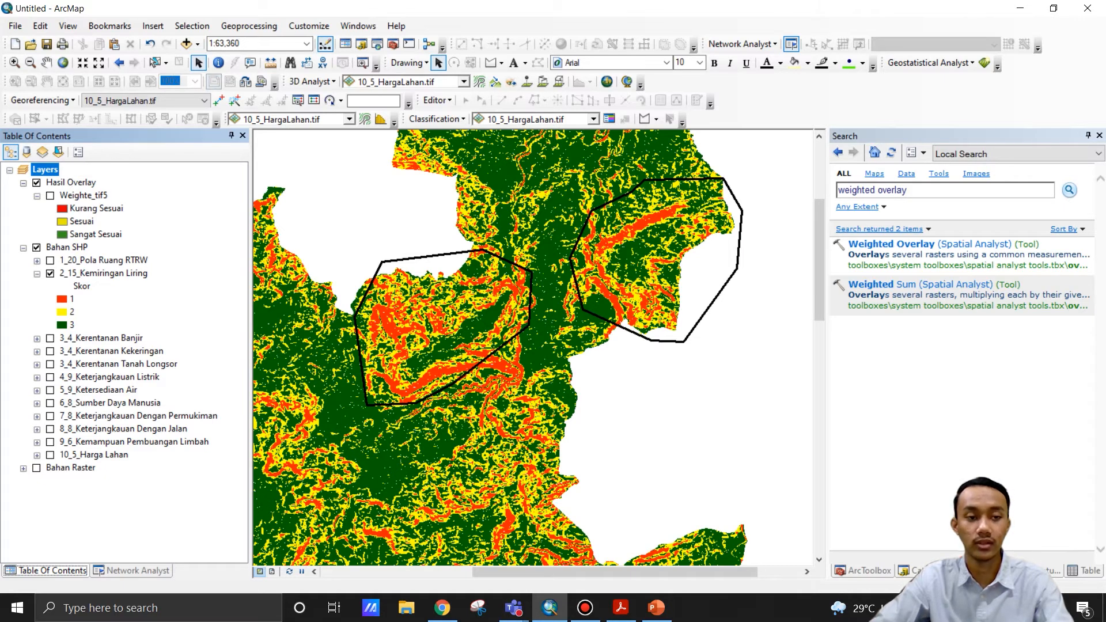
Compare the Weighte_tif5 overlay with 2_15_Kemiringan Liring inside the outlined areas, leaving only the overlay shown and the slope legend collapsed.
left_click(51, 195)
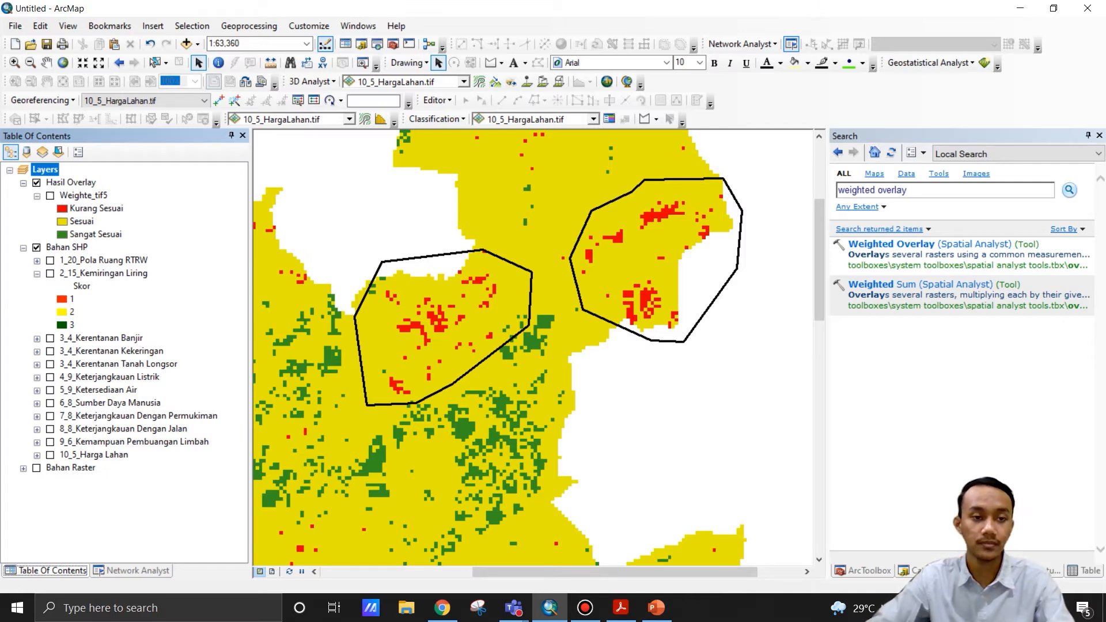
left_click(51, 274)
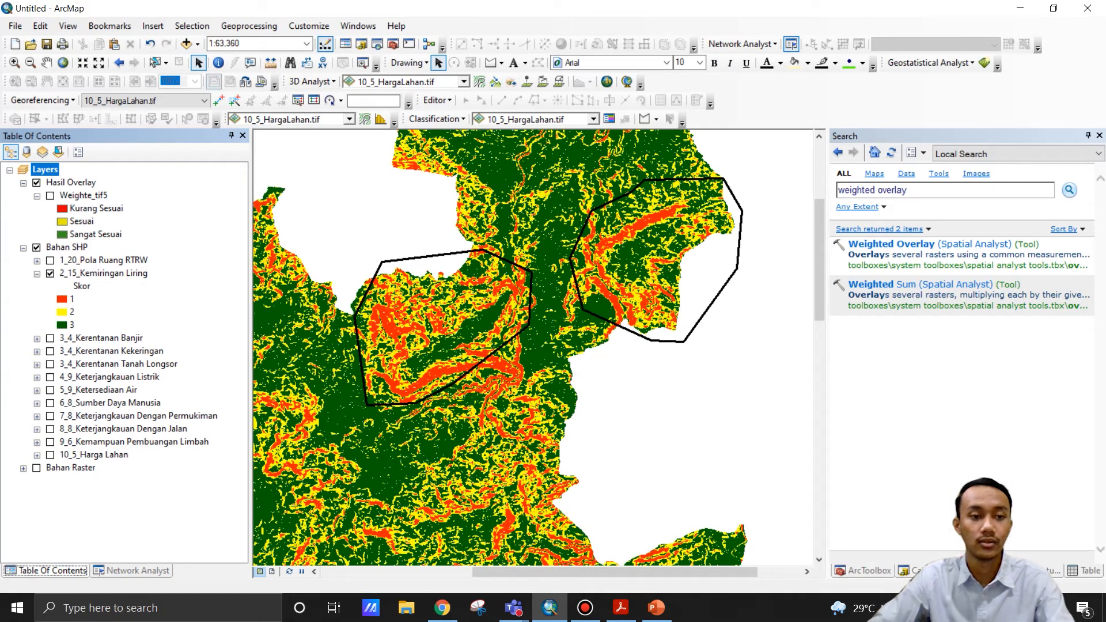
left_click(50, 195)
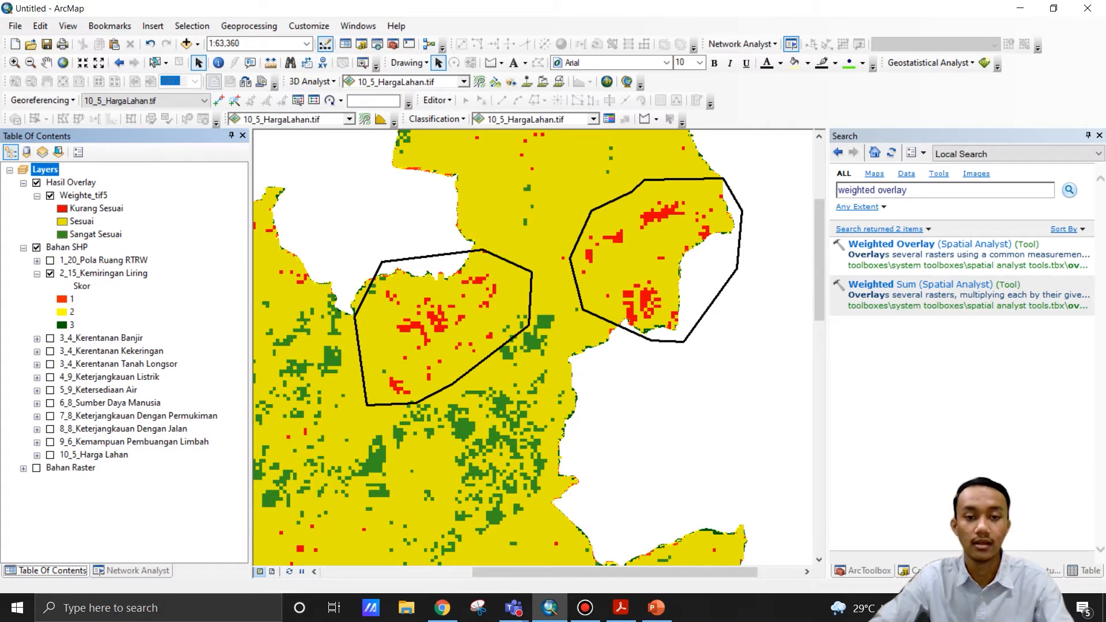
left_click(36, 274)
left_click(50, 273)
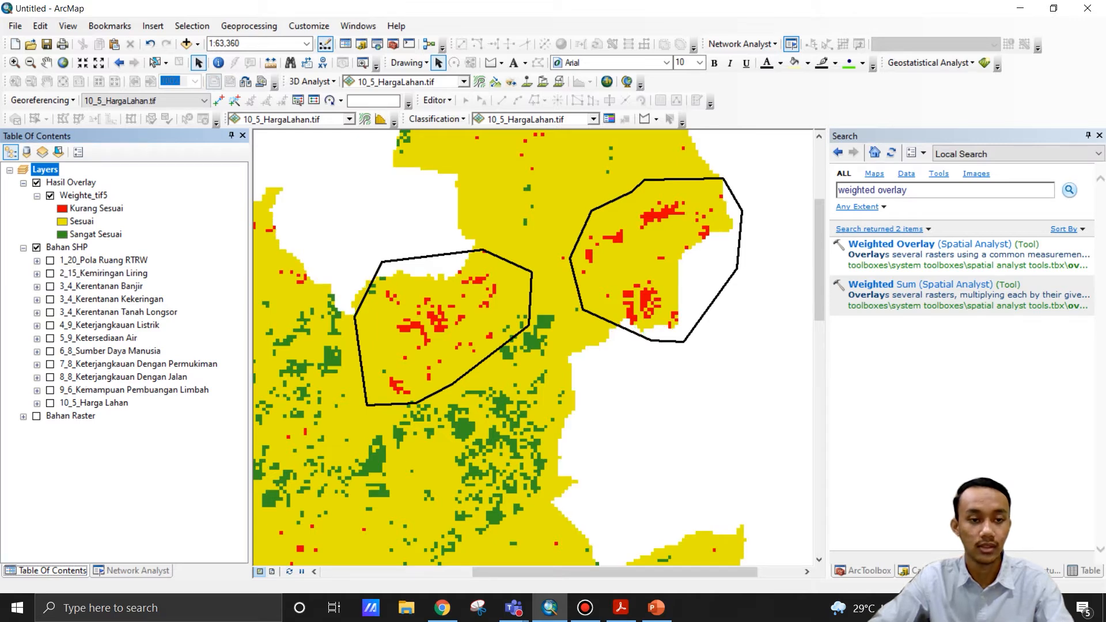
Show 4_9_Keterjangkauan Listrik in place of the Weighte_tif5 overlay and expand its score legend.
left_click(50, 324)
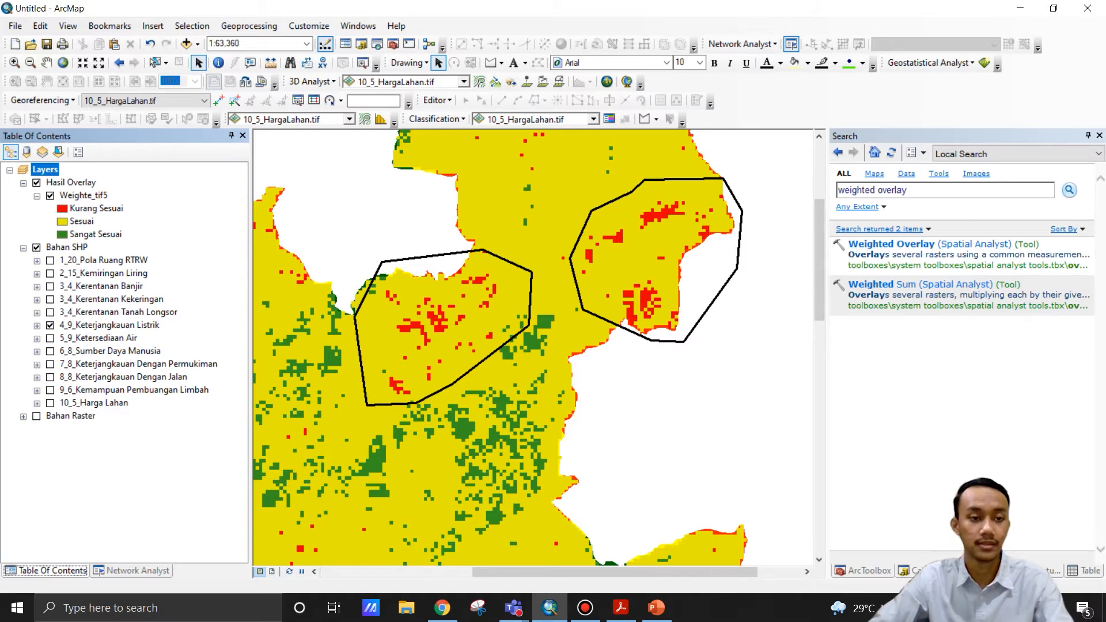
left_click(50, 195)
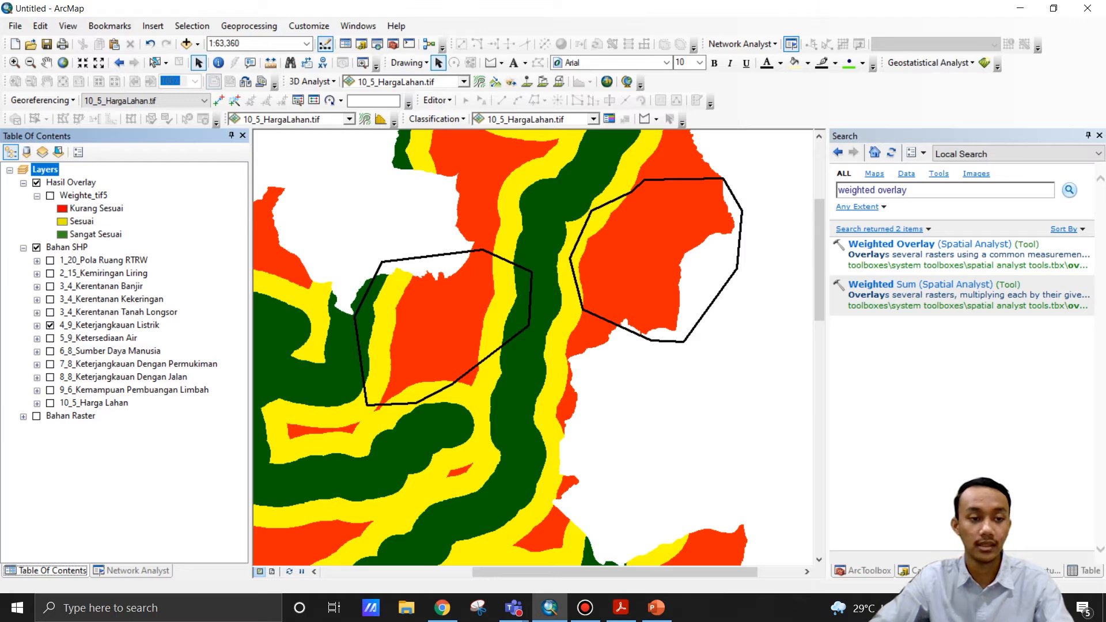
left_click(37, 325)
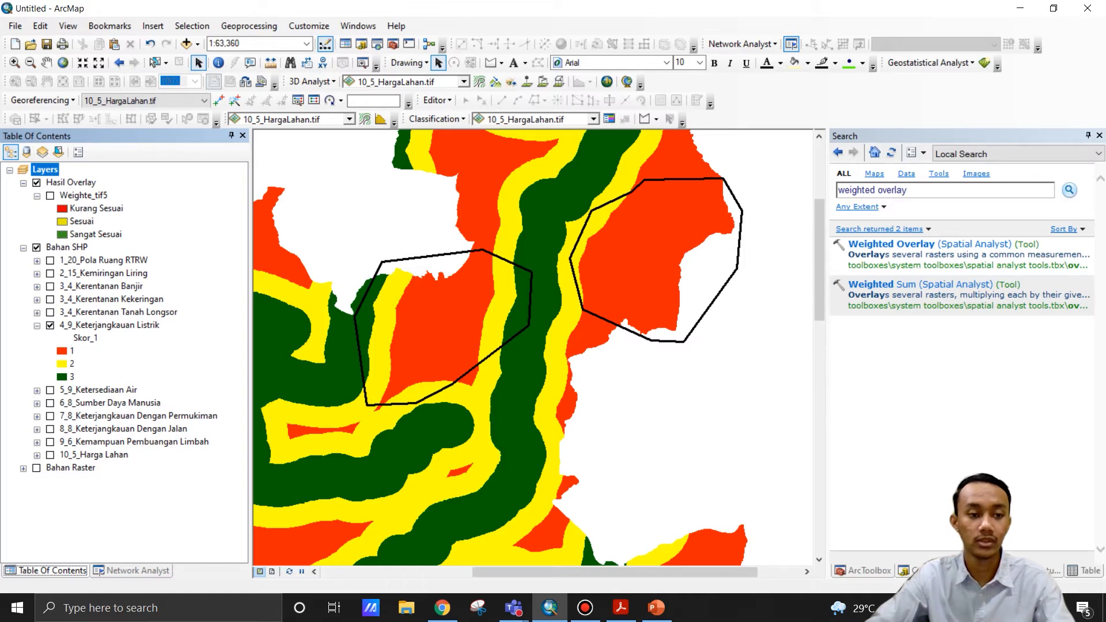
Replace 4_9_Keterjangkauan Listrik with 10_5_Harga Lahan, expand its legend, and compare it with the Weighte_tif5 overlay in the outlined areas.
left_click(37, 326)
left_click(50, 325)
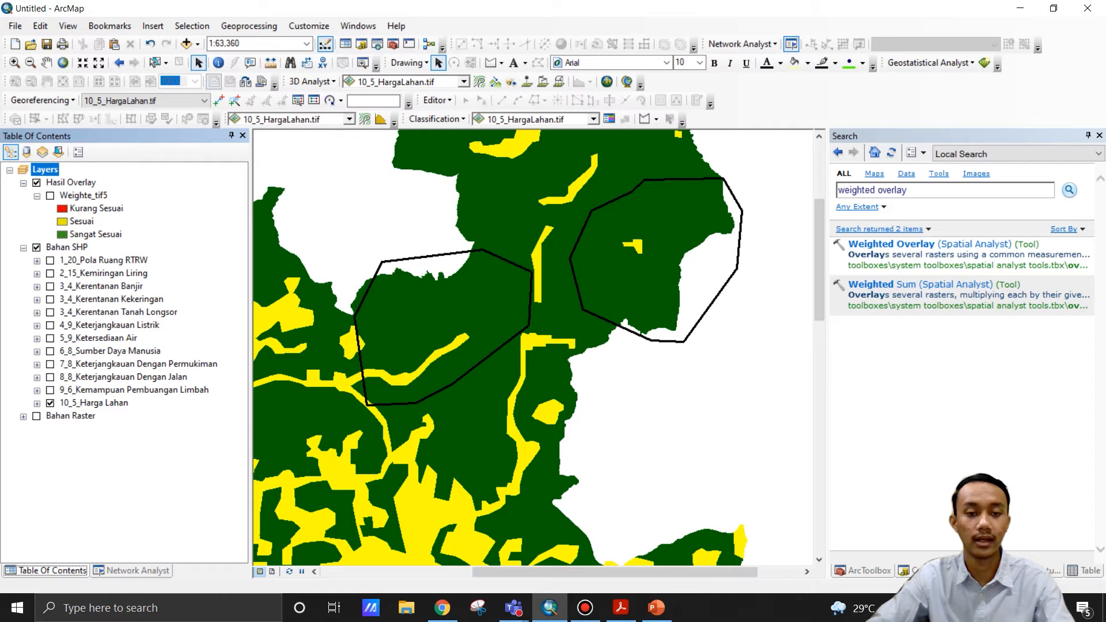
left_click(37, 403)
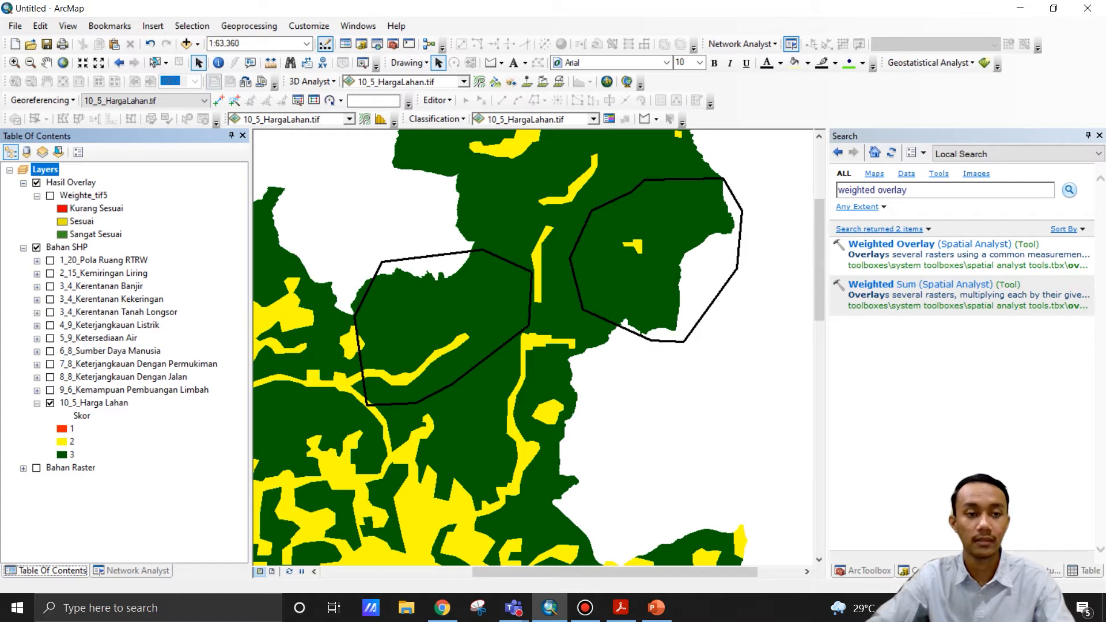
left_click(51, 196)
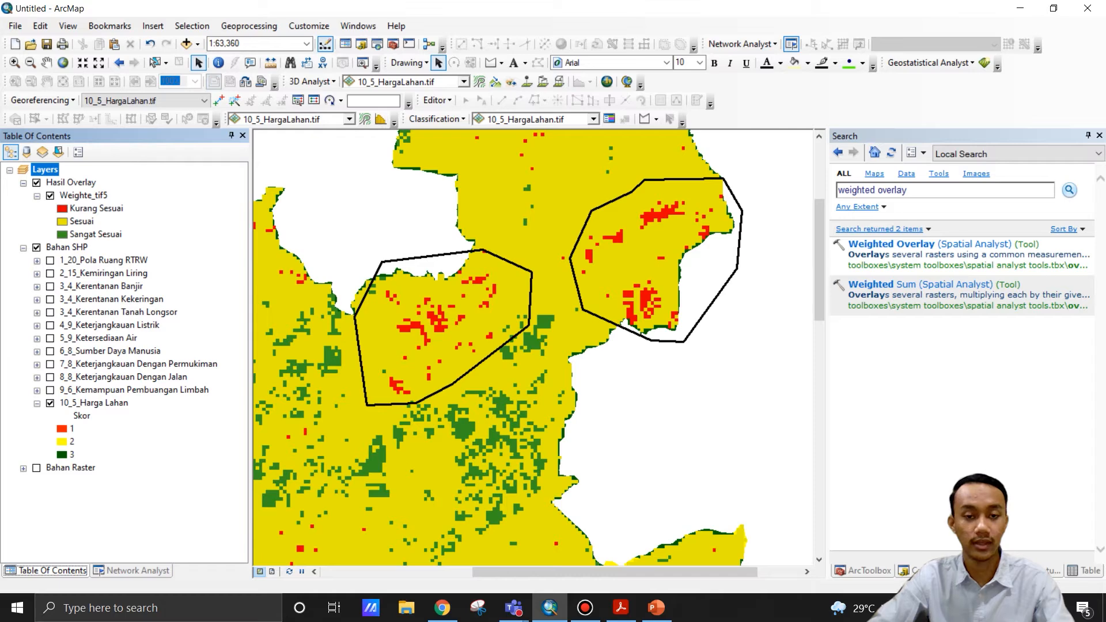
left_click(50, 195)
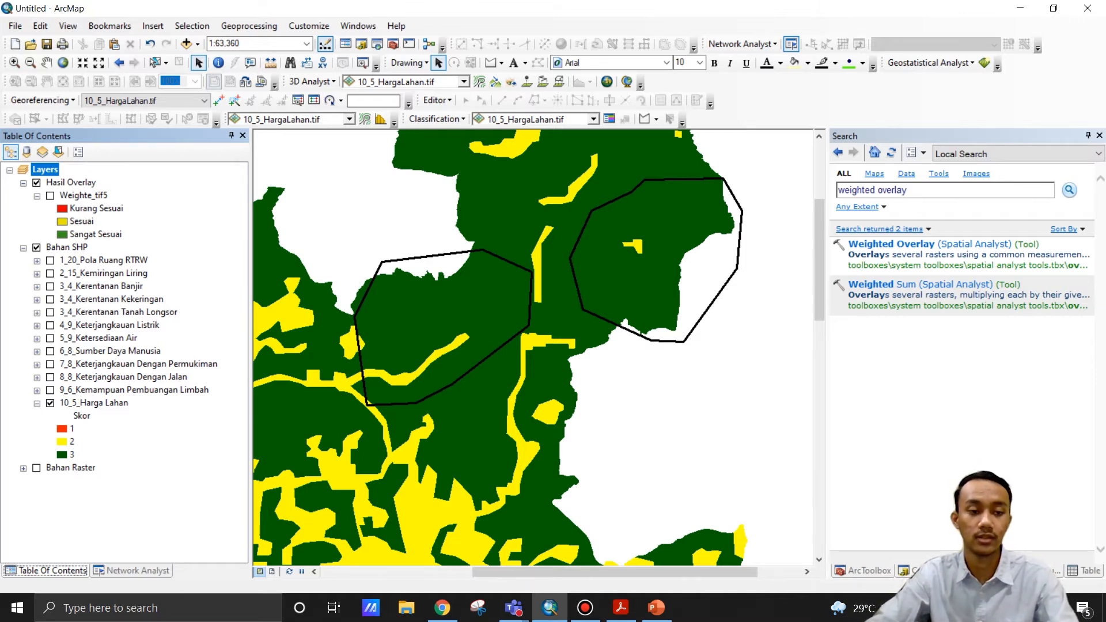
Show only the Weighte_tif5 overlay instead of 10_5_Harga Lahan and delete both polygon graphics from the map.
left_click(50, 403)
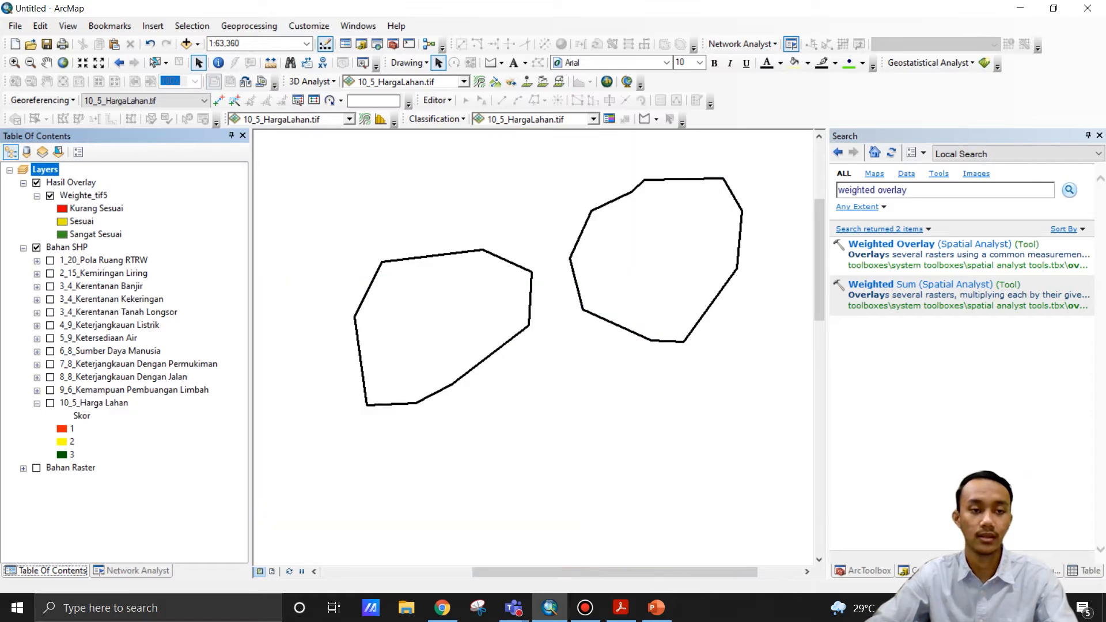
scroll(412, 233, "down", 9)
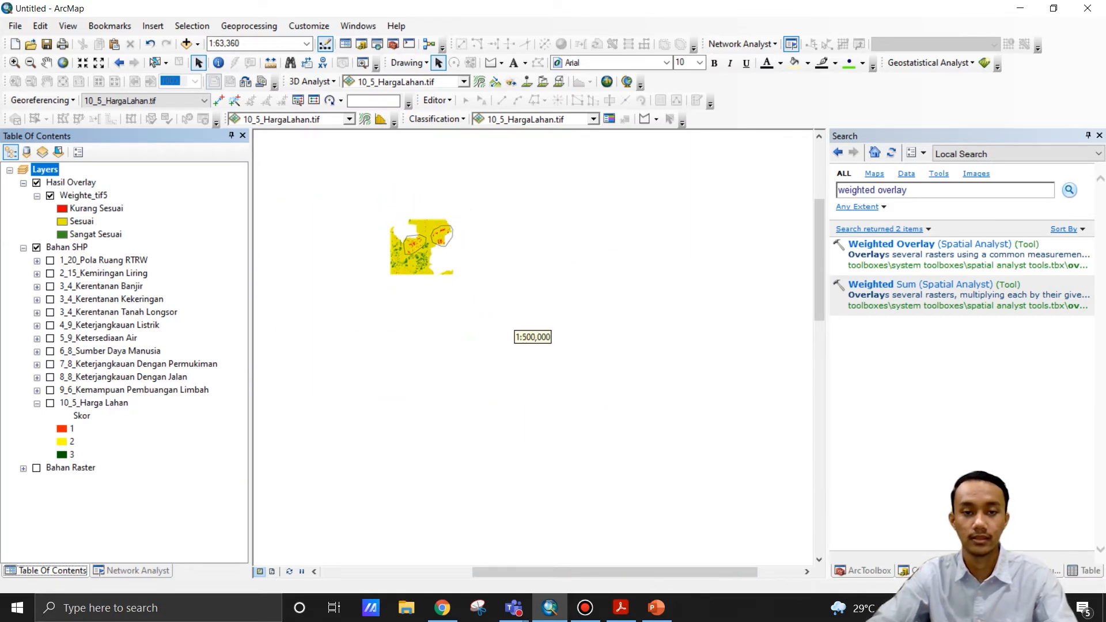
scroll(402, 232, "up", 5)
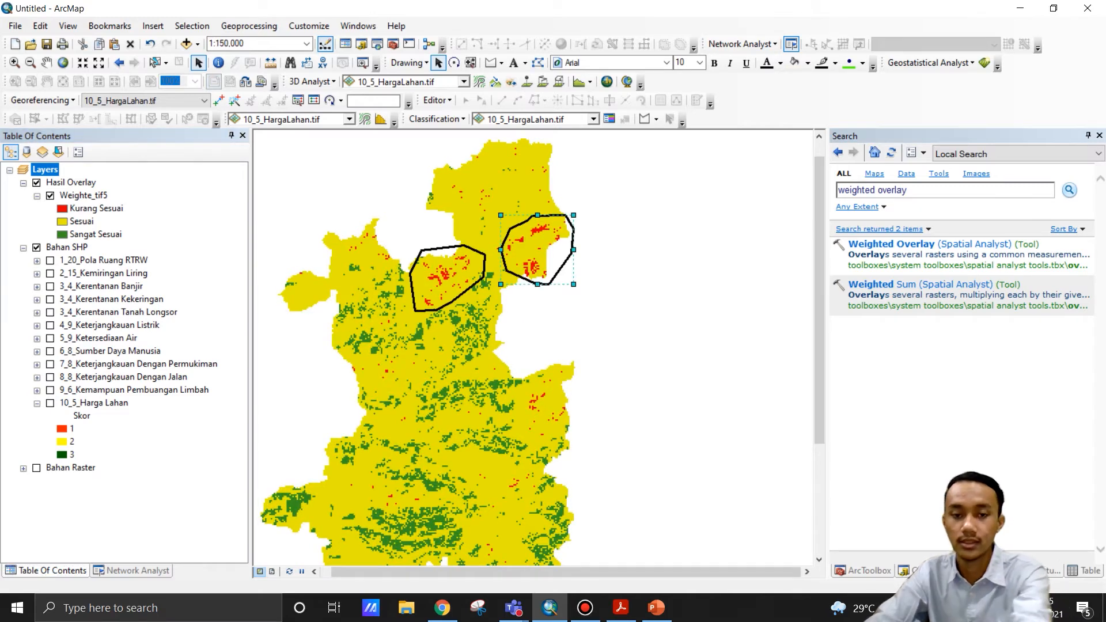
scroll(576, 225, "down", 1)
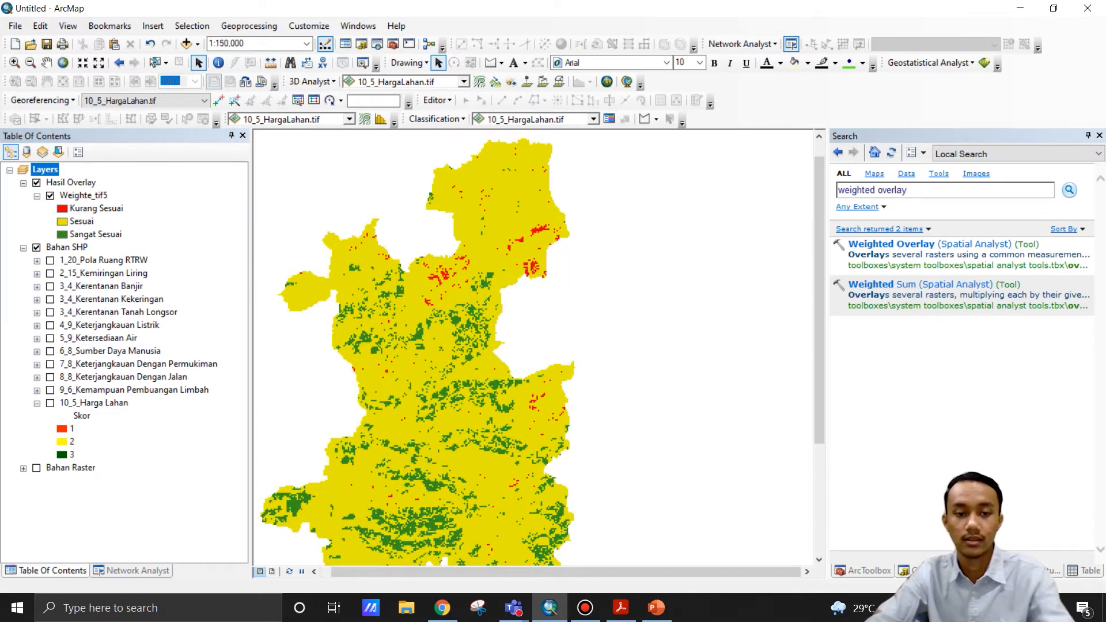
scroll(533, 337, "up", 1)
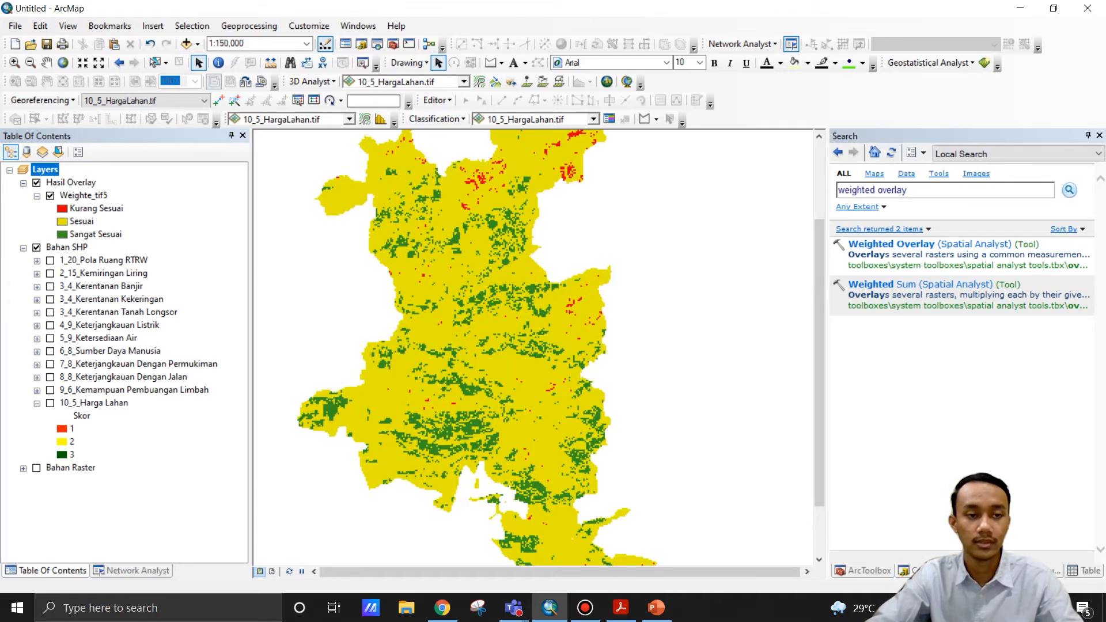
Show 1_20_Pola Ruang RTRW in place of the Weighte_tif5 overlay and examine its green zones in the south.
left_click(50, 195)
left_click(50, 261)
scroll(533, 337, "down", 1)
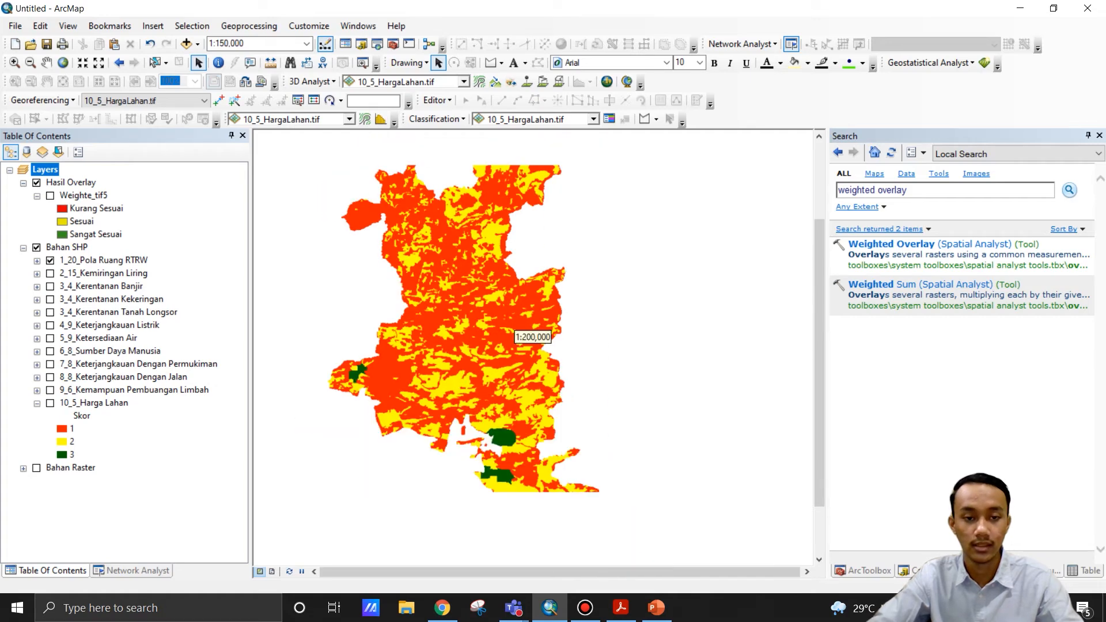
scroll(533, 337, "up", 2)
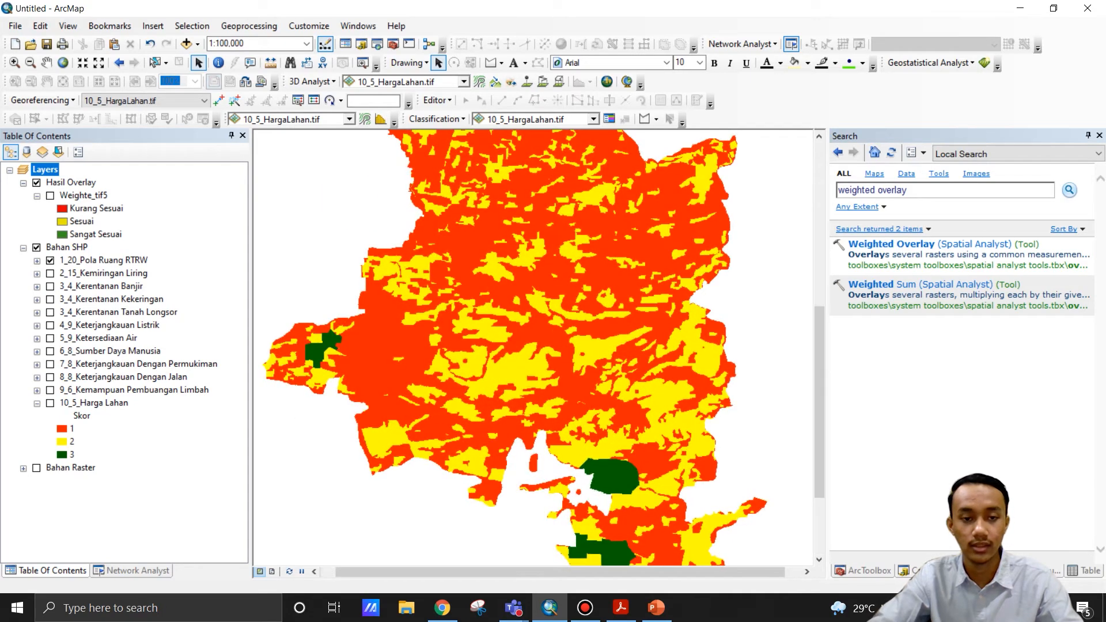
Open the attribute table of 1_20_Pola Ruang RTRW and select the Kawasan Industri record scored 3.
right_click(94, 260)
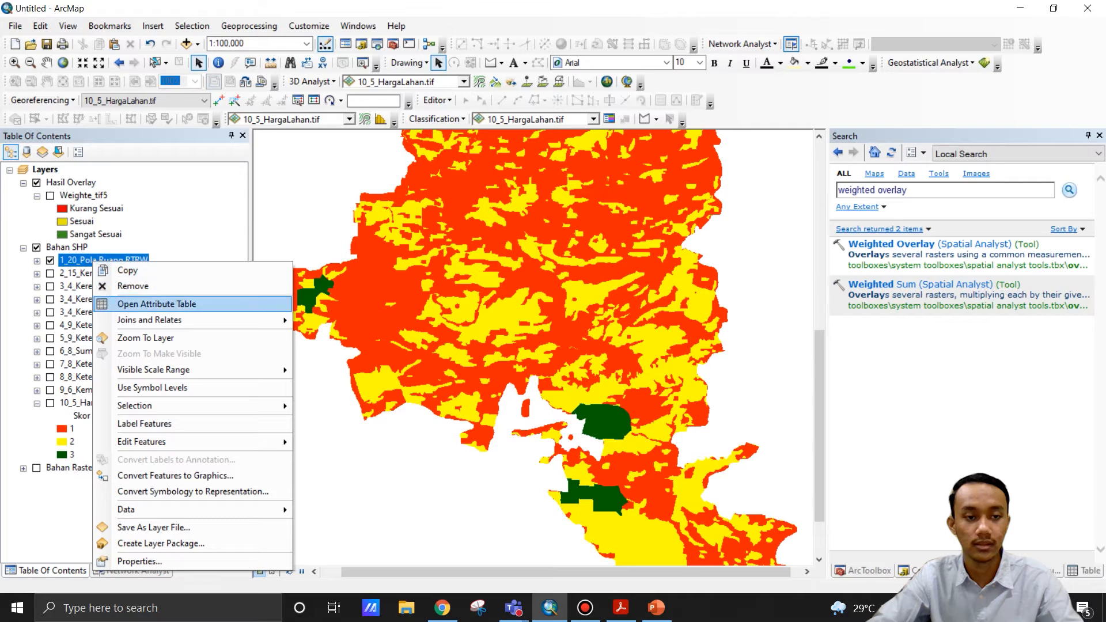
left_click(173, 304)
left_click_drag(983, 521, 1013, 521)
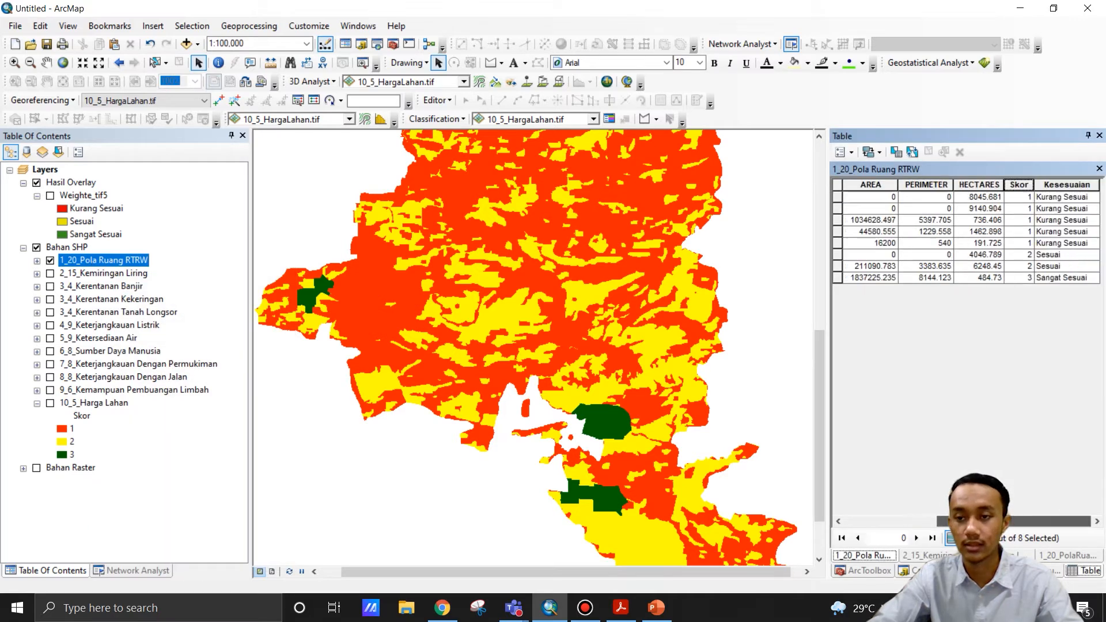
left_click(837, 278)
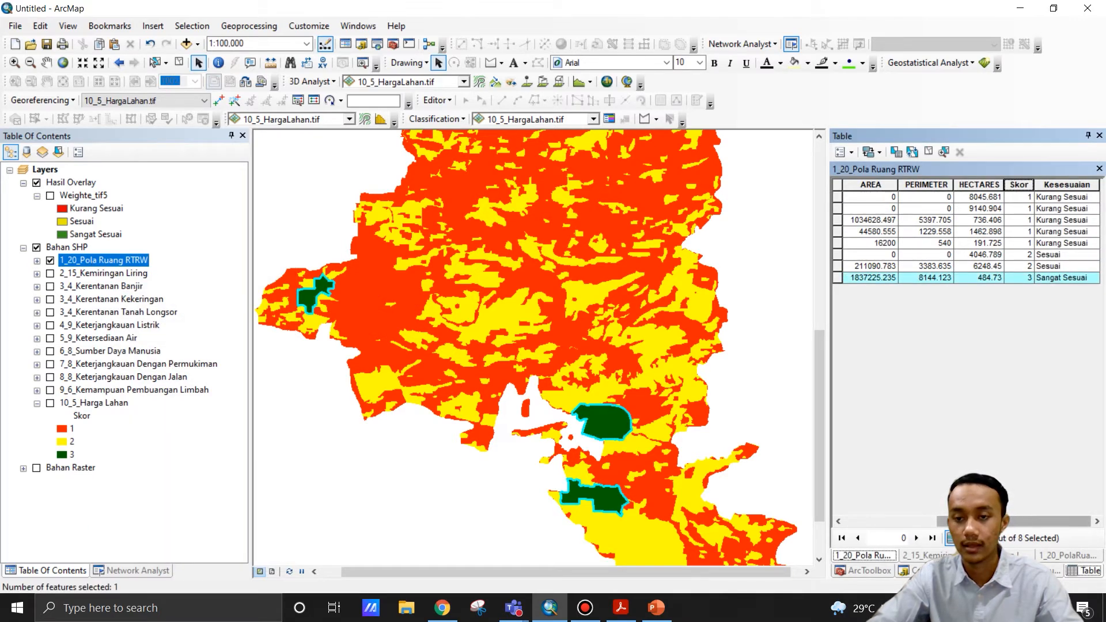
left_click_drag(985, 521, 890, 521)
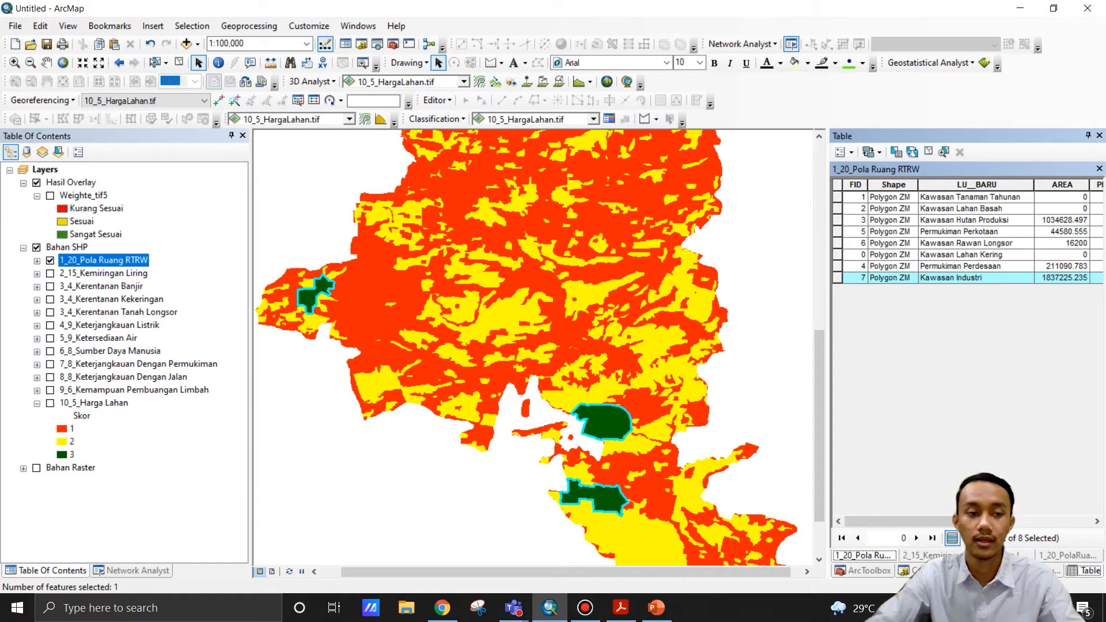
Show the Weighte_tif5 overlay beneath the selected Kawasan Industri outlines, expand the 1_20_Pola Ruang RTRW legend, and compare the highlighted zones.
left_click(50, 196)
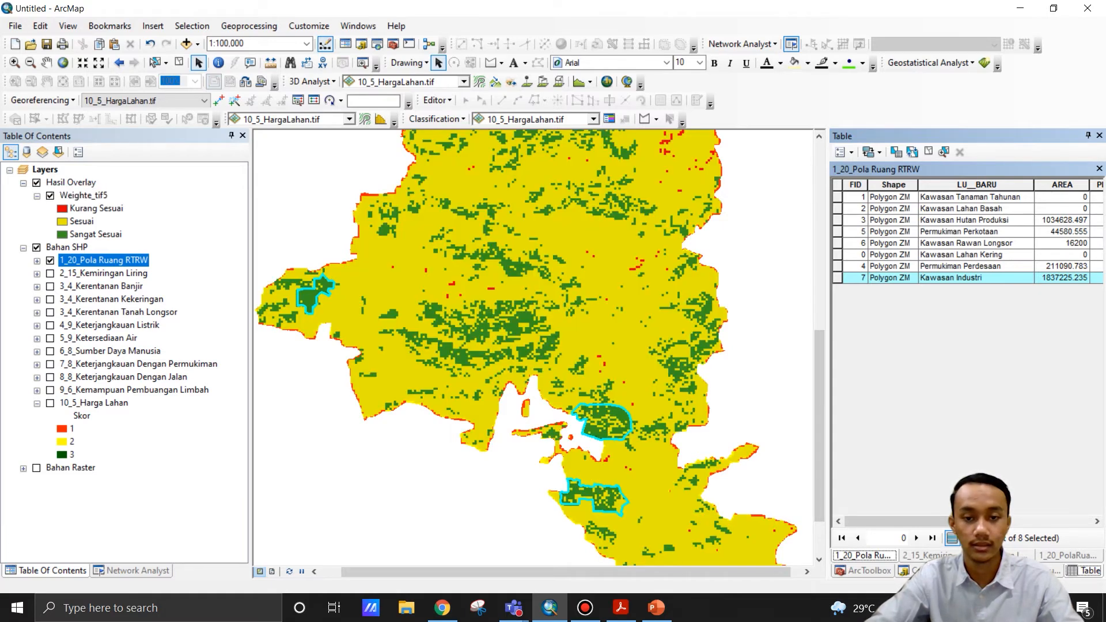
scroll(275, 292, "down", 2)
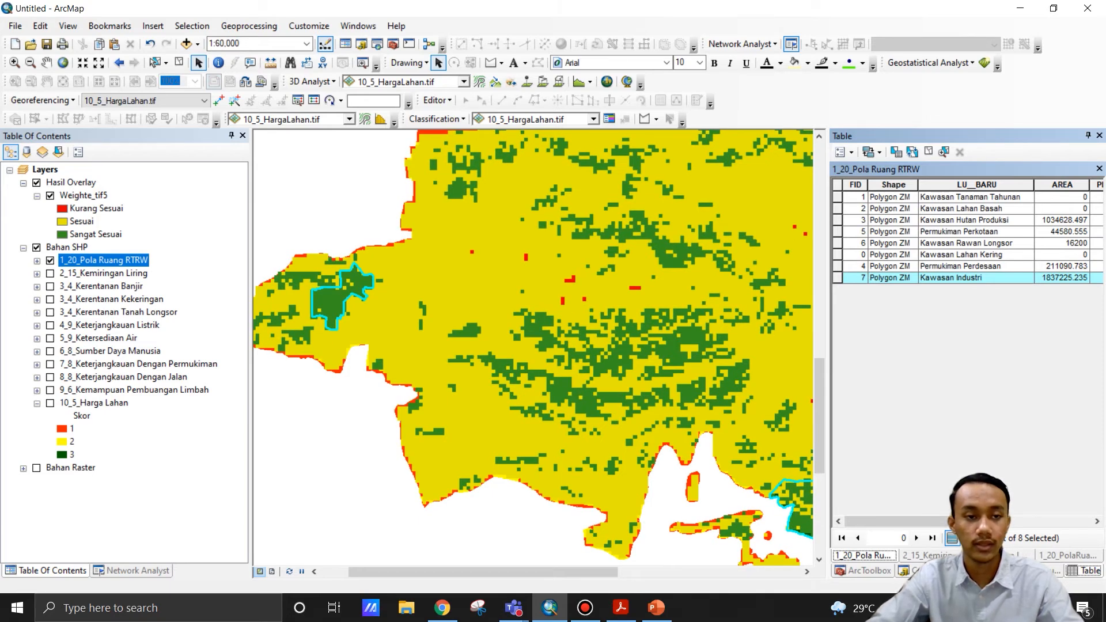
left_click(37, 261)
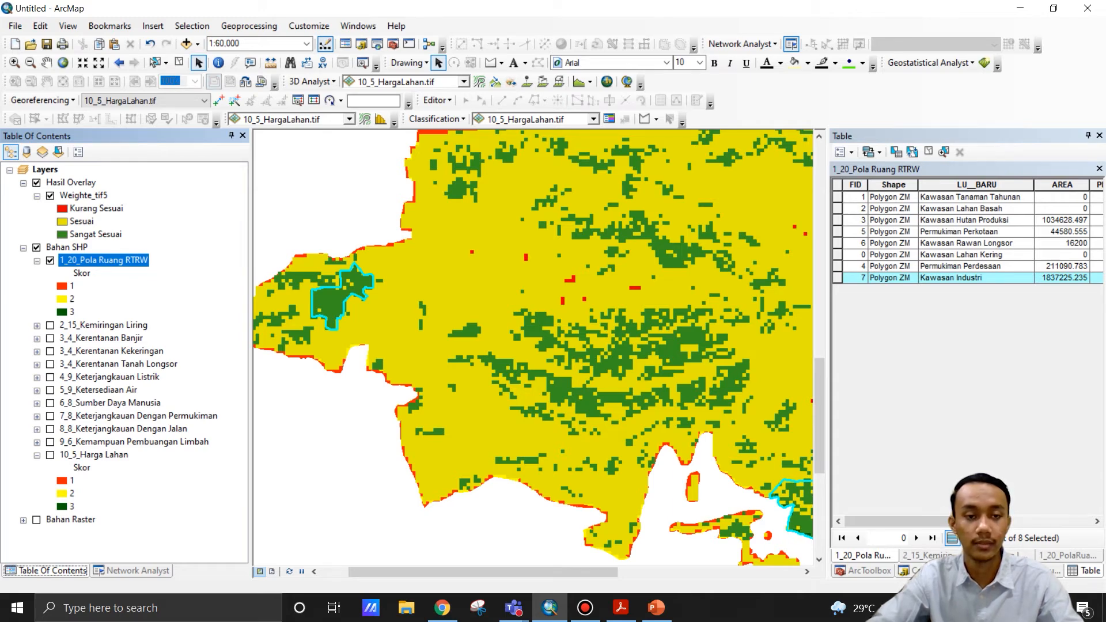
left_click_drag(645, 415, 521, 311)
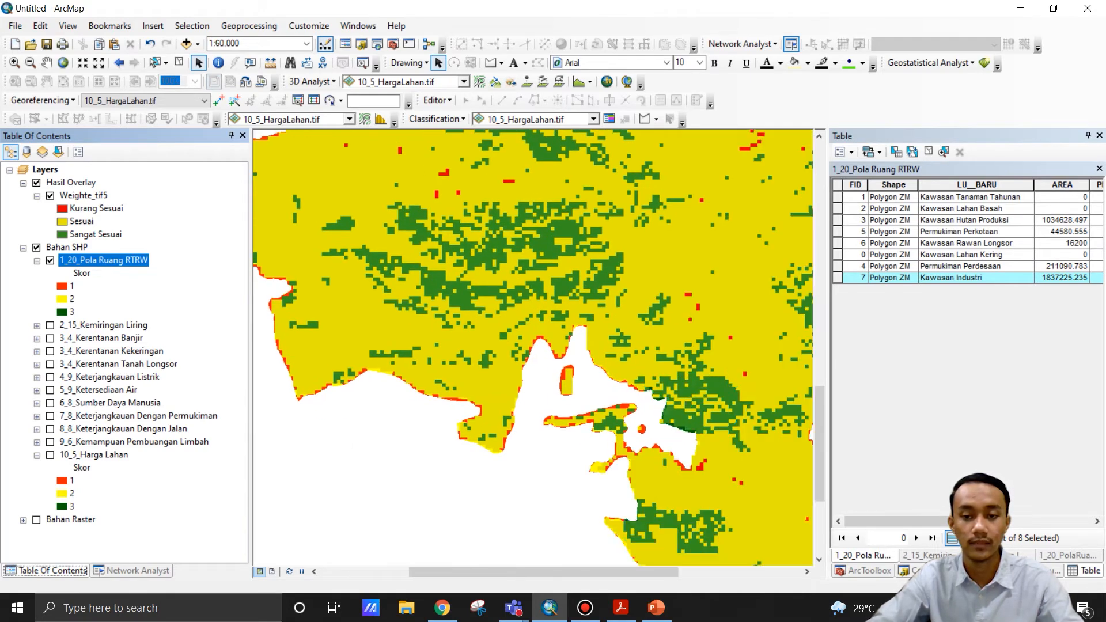
left_click_drag(600, 380, 519, 331)
left_click(530, 346)
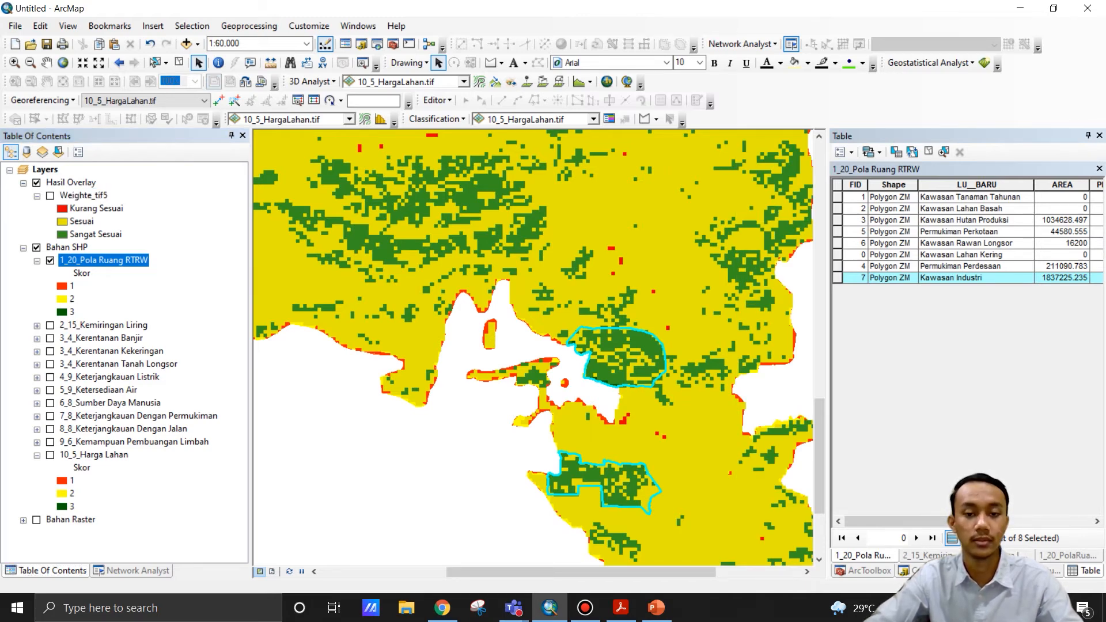
Check the selected industrial zones in 1_20_Pola Ruang RTRW with the Weighte_tif5 overlay hidden, then hide 1_20_Pola Ruang RTRW too.
left_click_drag(518, 334, 642, 403)
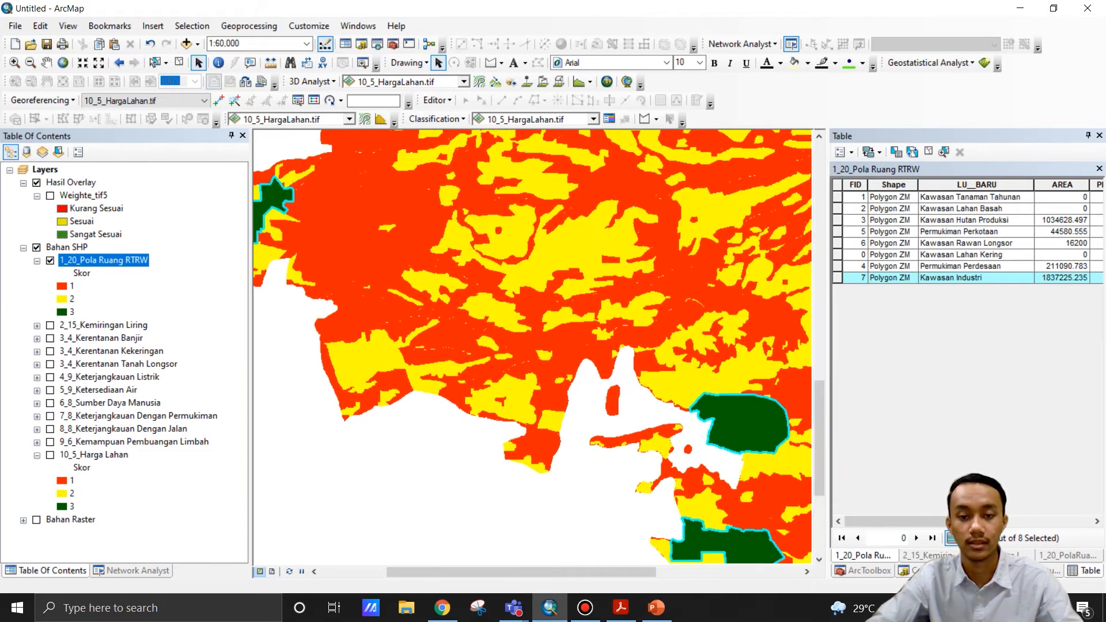
mouse_move(576, 369)
left_mouse_down()
mouse_move(544, 331)
mouse_move(579, 387)
left_mouse_up()
left_click(51, 260)
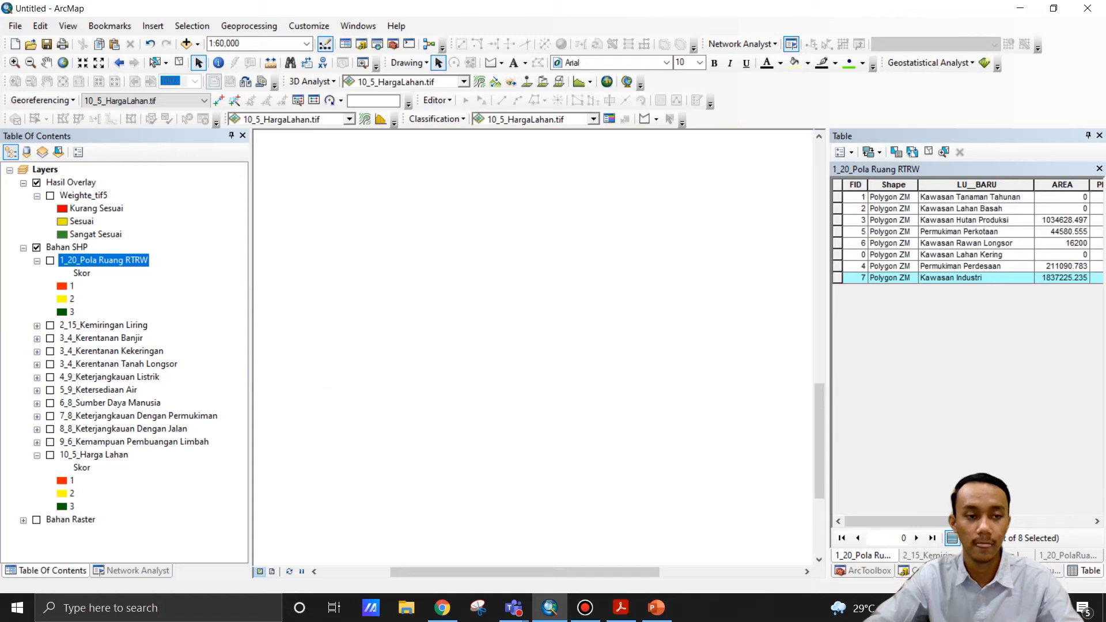
Collapse the 1_20_Pola Ruang RTRW legend, show the Weighte_tif5 overlay, and examine its red Kurang Sesuai clusters in the north.
left_click(37, 260)
left_click(50, 195)
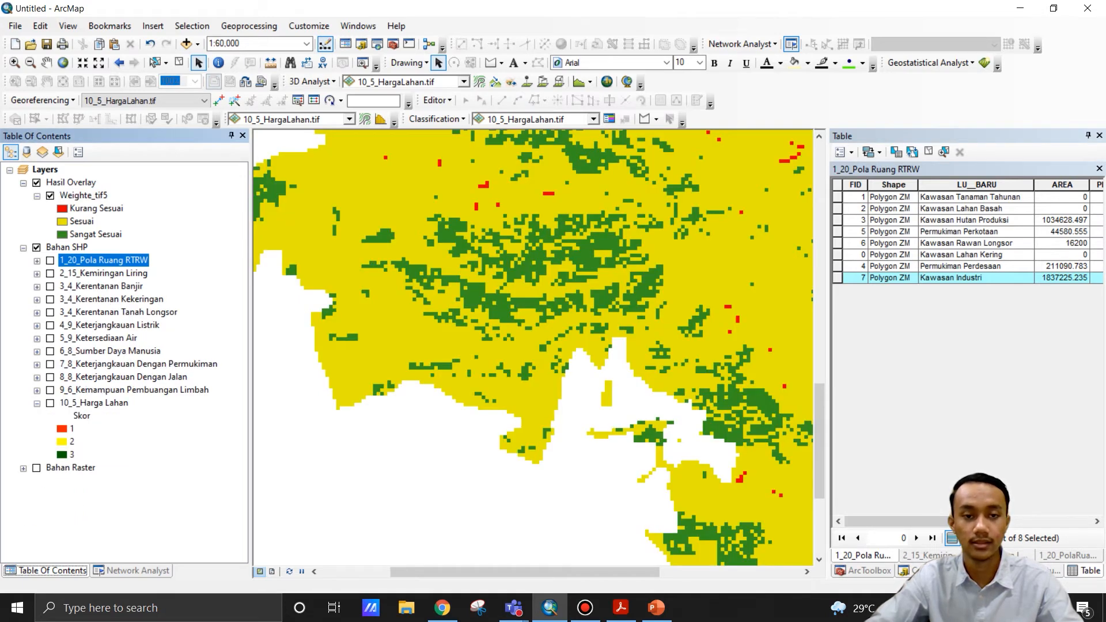
scroll(530, 337, "up", 4)
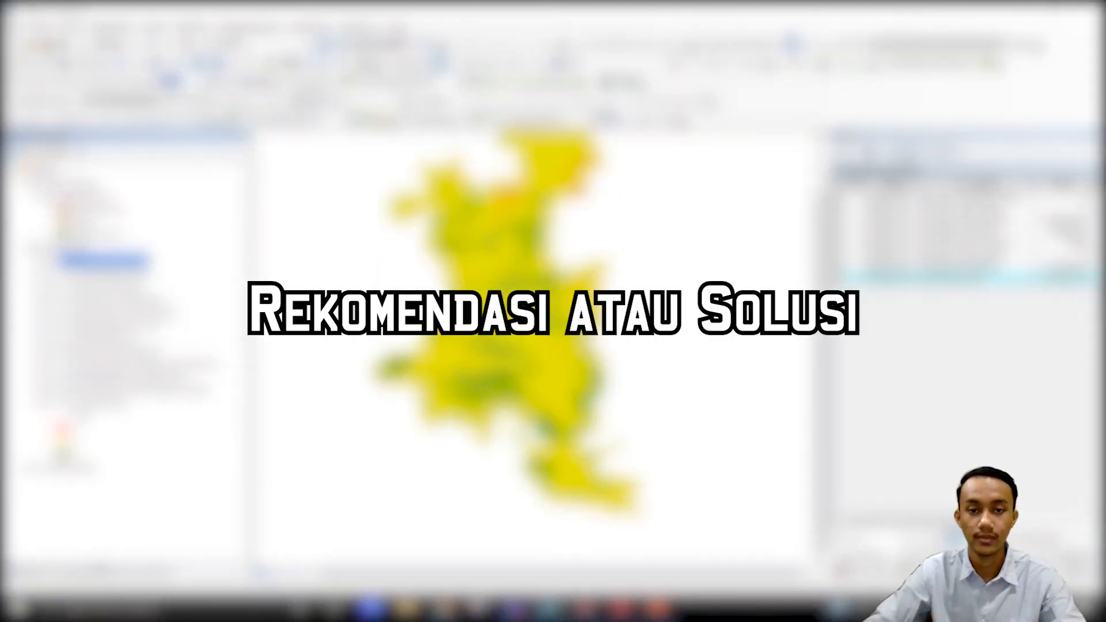
scroll(691, 516, "up", 1)
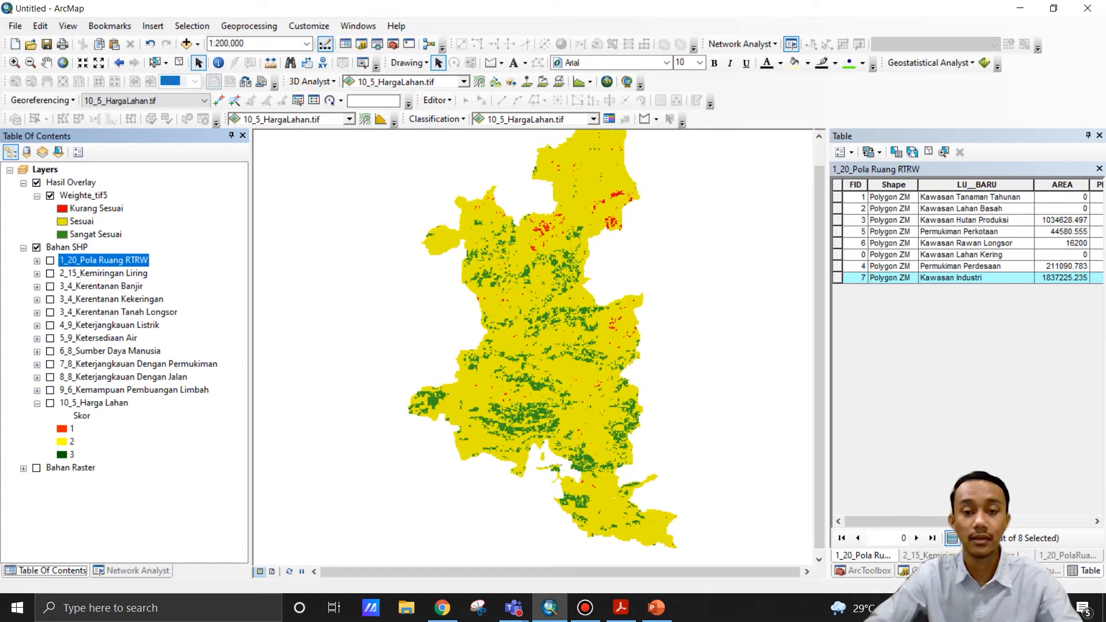
scroll(530, 267, "down", 3)
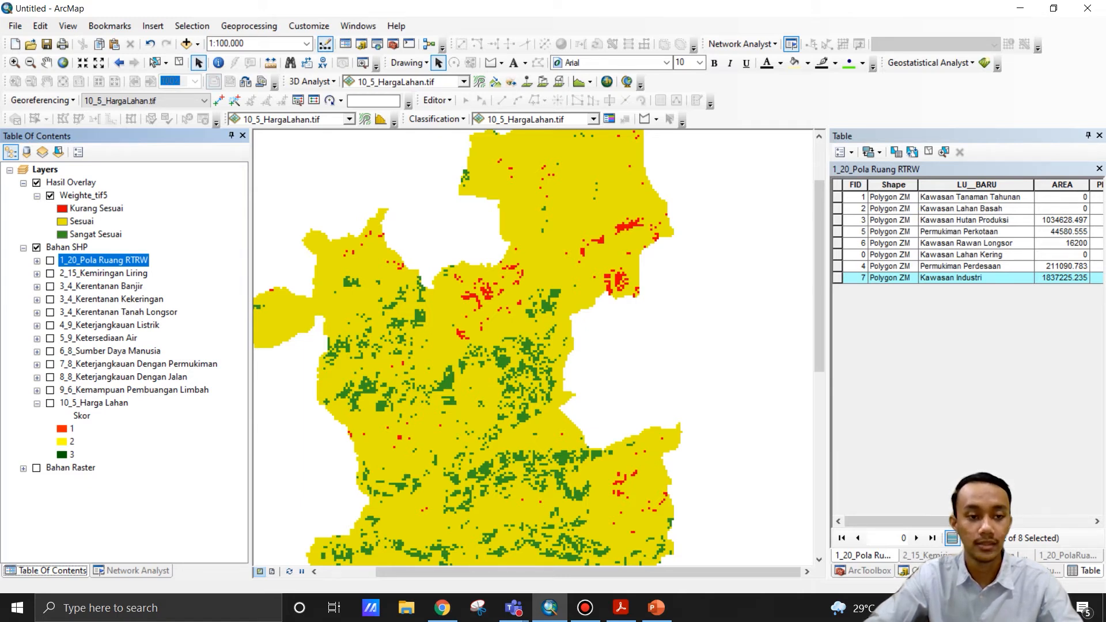
Turn on the 4_9_Keterjangkauan Listrik layer beneath the visible Weighte_tif5 overlay.
left_click(51, 325)
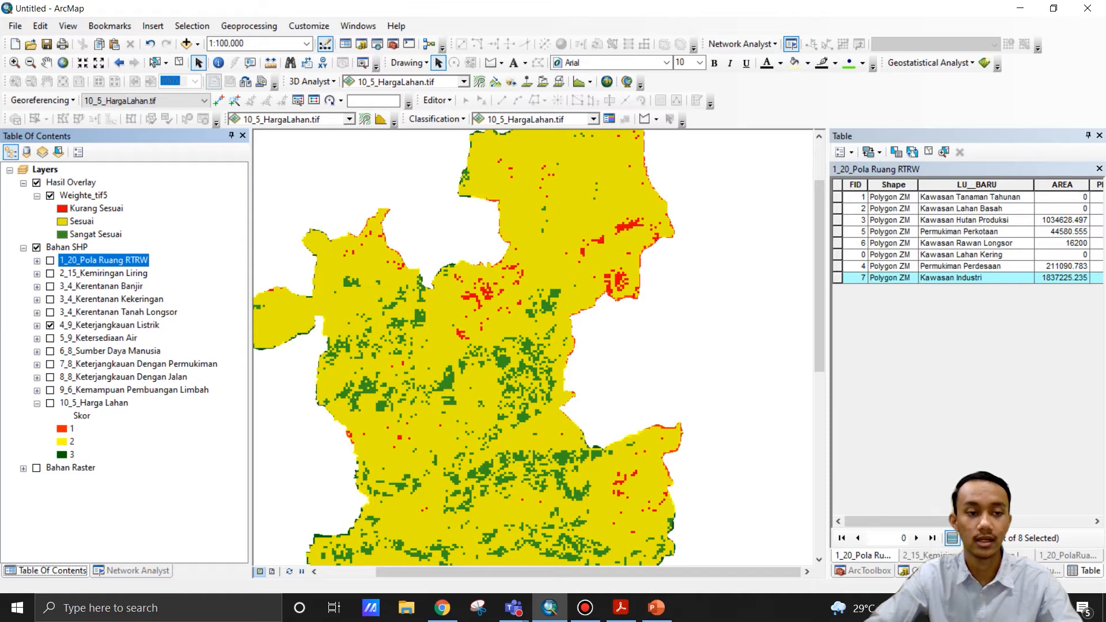
left_click(36, 182)
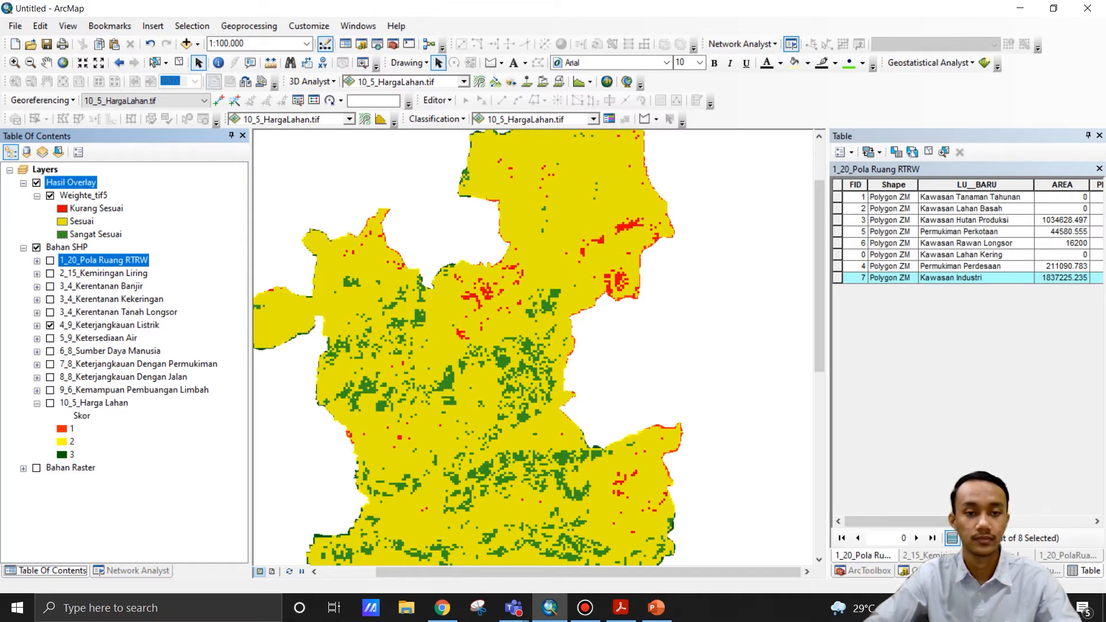
left_click(37, 182)
Outline the central-northern red cluster with an unfilled black polygon and place a copy around the northeastern red cluster.
left_click(490, 63)
double_click(490, 304)
left_click(619, 313)
left_click(543, 409)
key("ctrl+c")
key("ctrl+v")
left_click_drag(506, 318, 619, 260)
key("Escape")
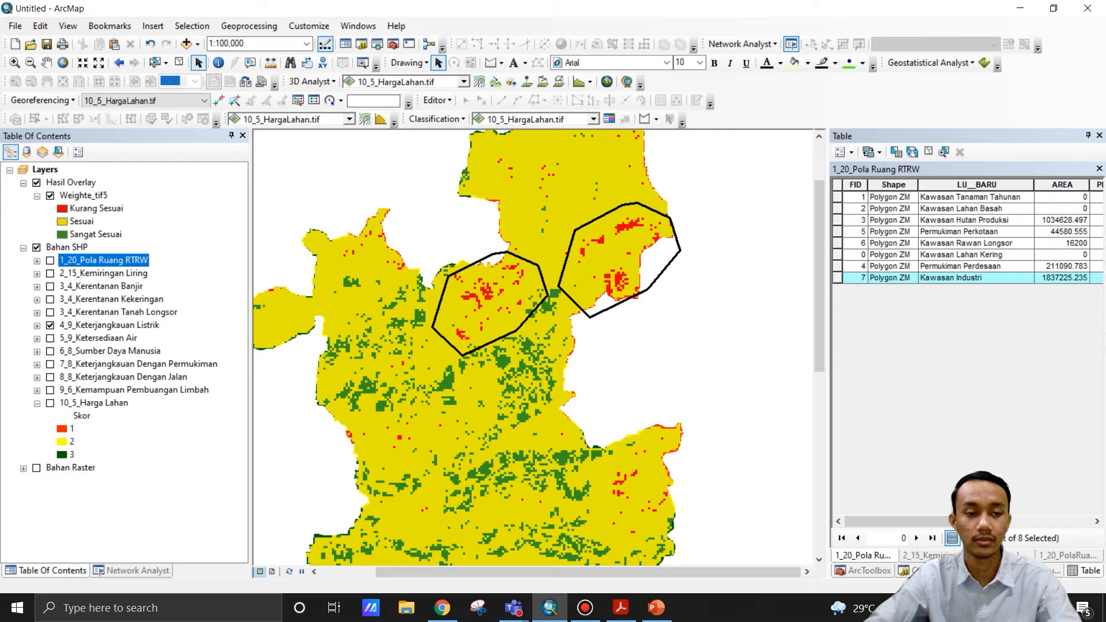
Hide the Weighte_tif5 overlay and compare the two outlined areas with the 4_9_Keterjangkauan Listrik scores in its legend.
left_click(50, 196)
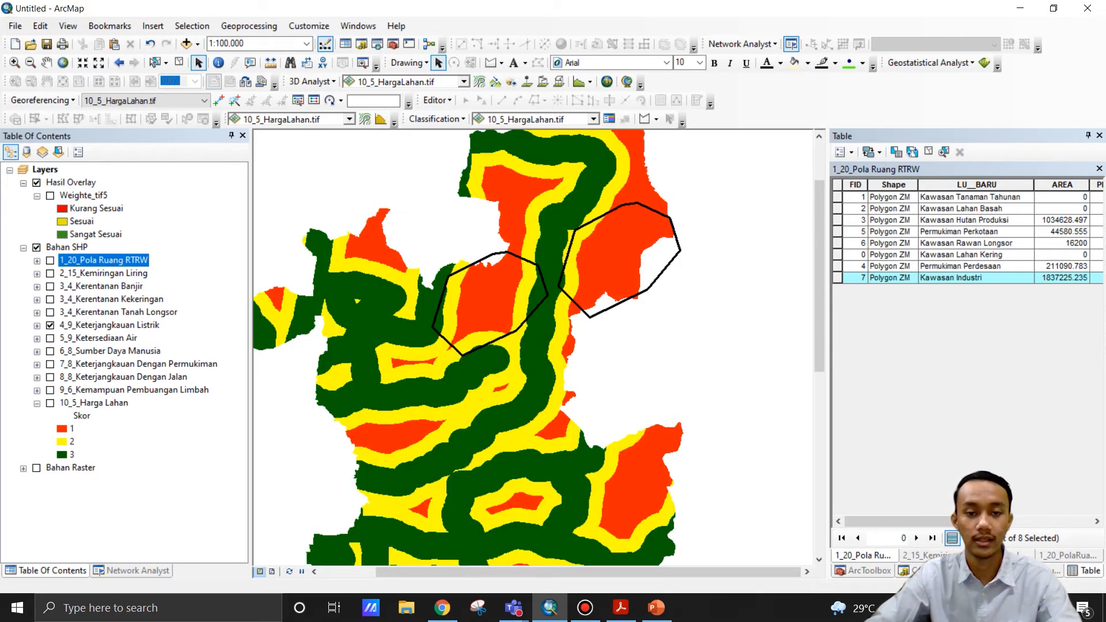
left_click(36, 325)
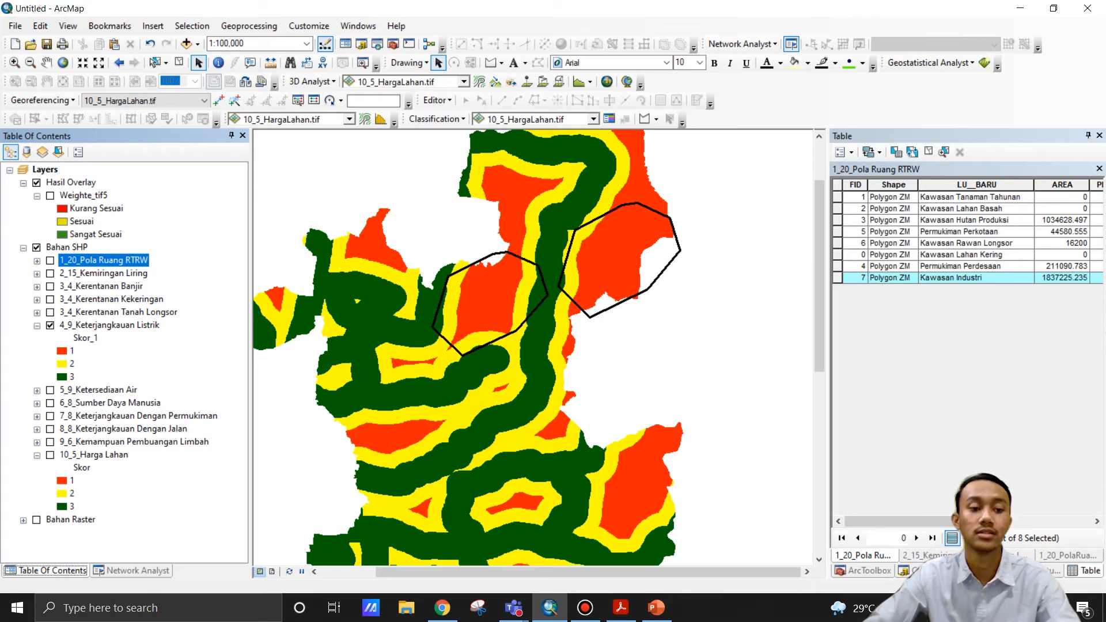
left_click(37, 325)
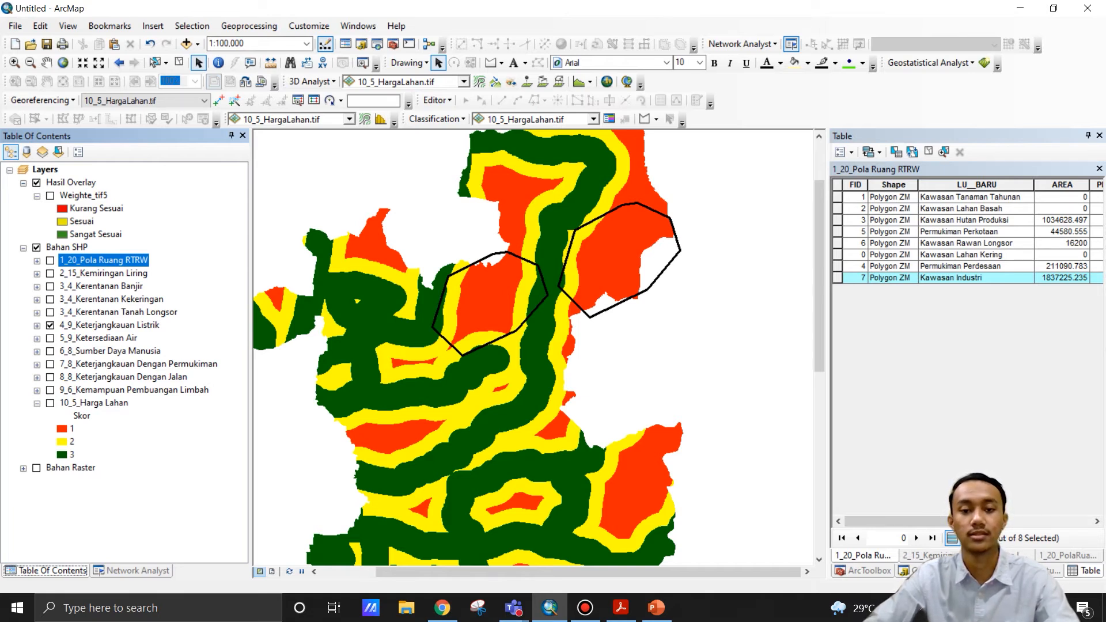
Delete both black polygon outlines from the map.
left_click(619, 260)
key("Delete")
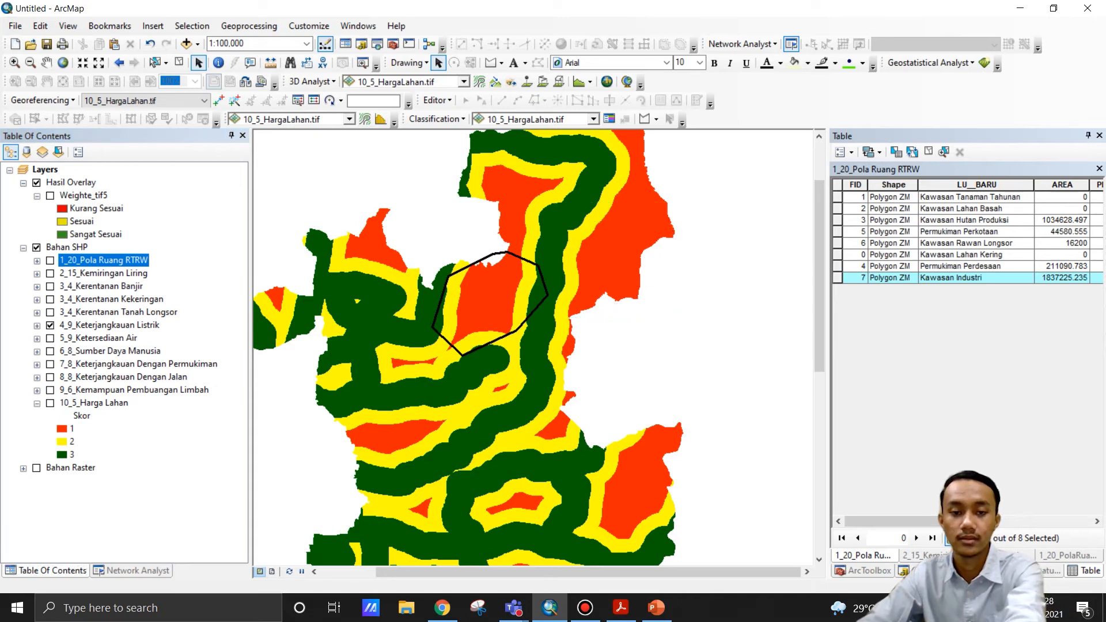
left_click(541, 278)
key("Delete")
Show the full extent of the Weighte_tif5 overlay, with the Bahan SHP group hidden and collapsed.
scroll(625, 279, "down", 4)
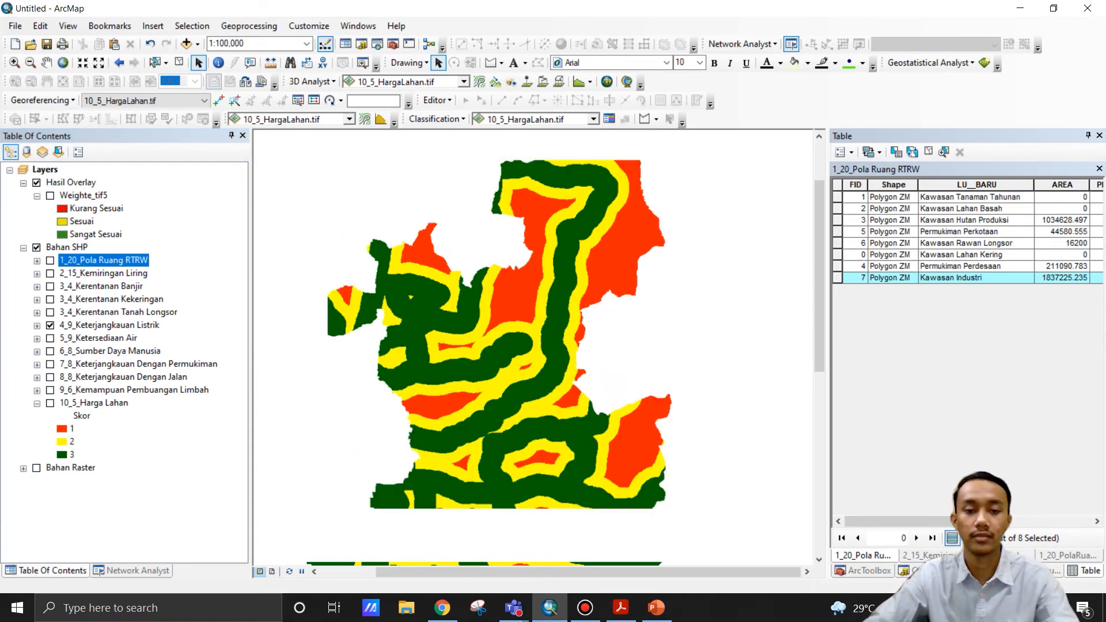
scroll(514, 333, "up", 1)
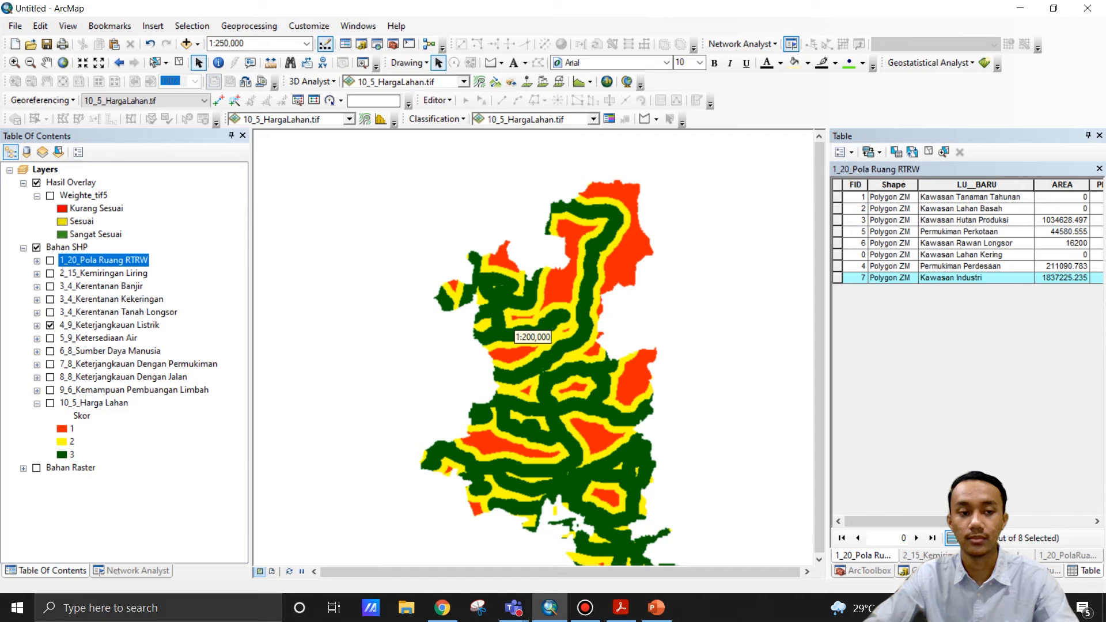
left_click_drag(514, 331, 476, 287)
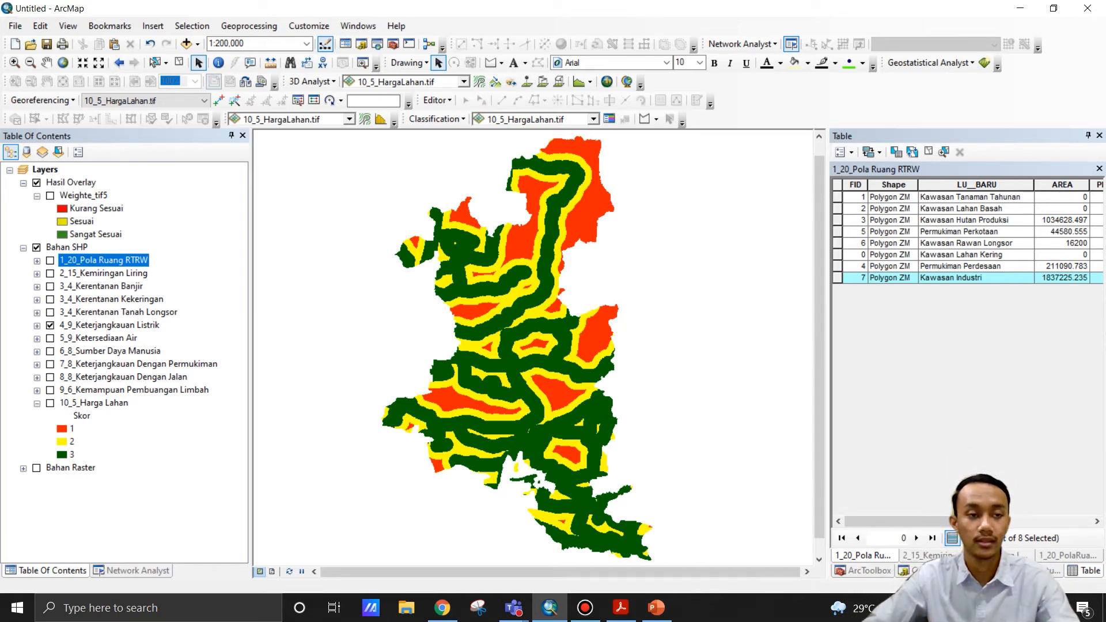
left_click(37, 247)
left_click(50, 195)
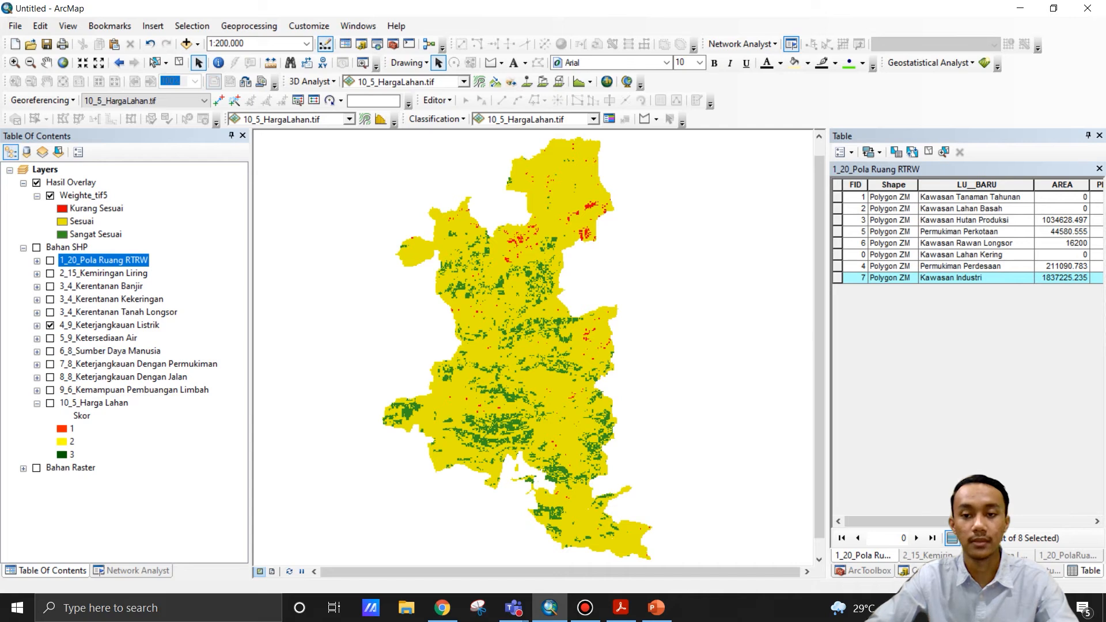
left_click(24, 247)
left_click(127, 357)
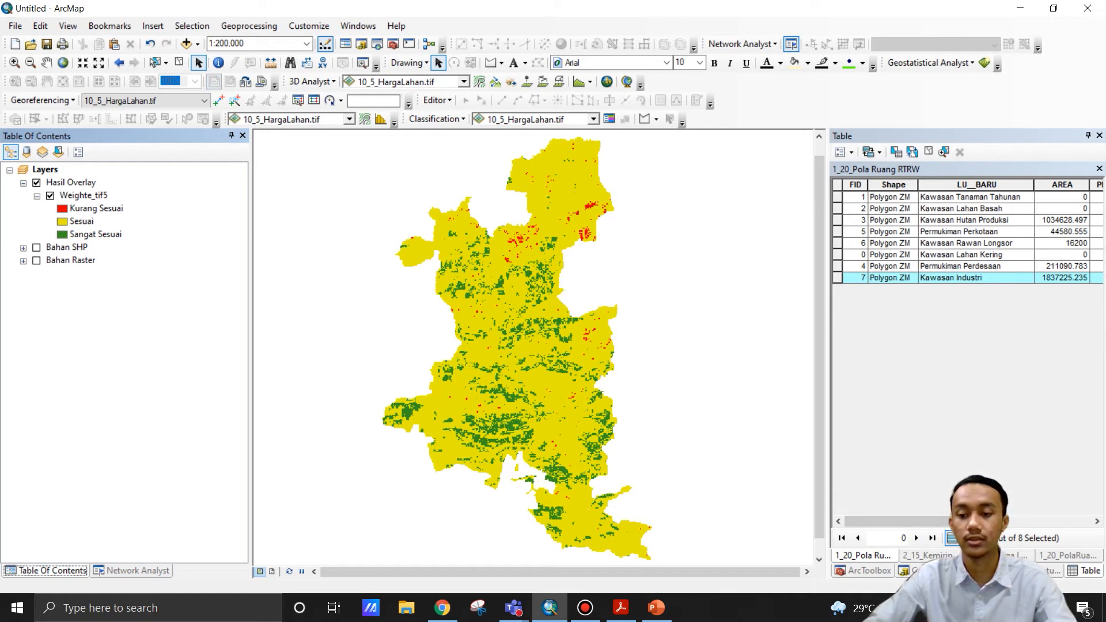
Search the tools for "raster to polygon" and open the Raster to Polygon conversion tool.
left_click(973, 571)
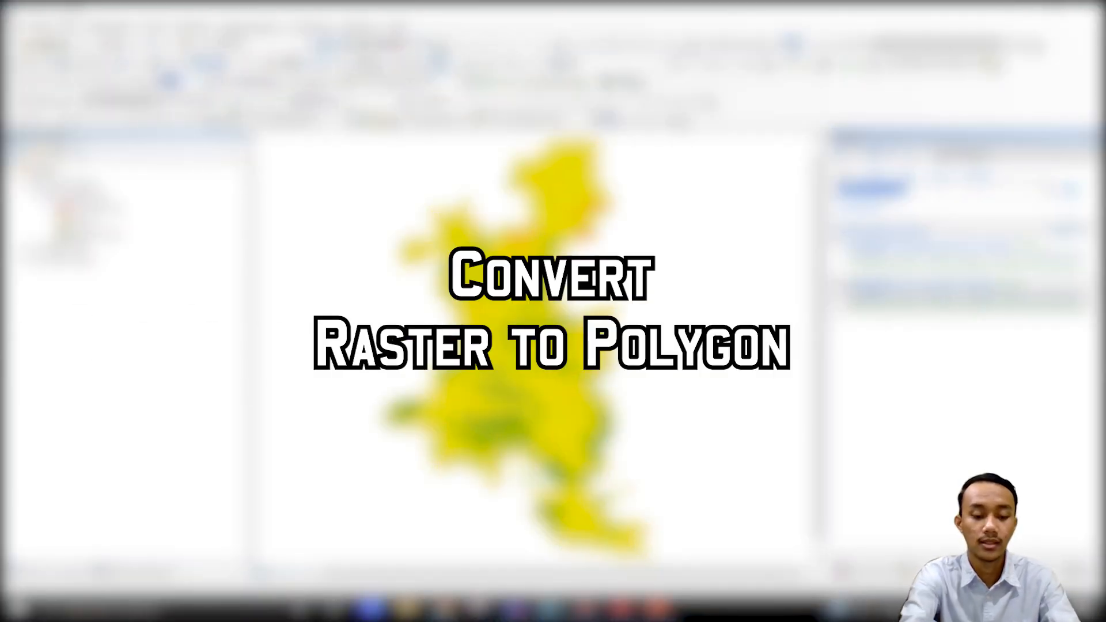
type("raster to p")
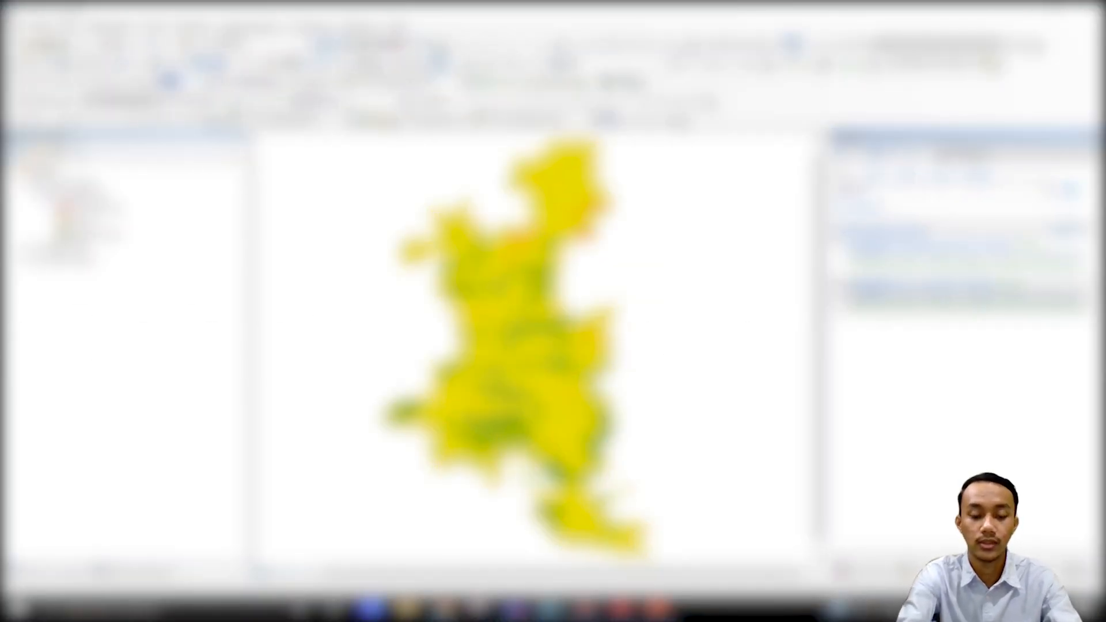
type("olygon")
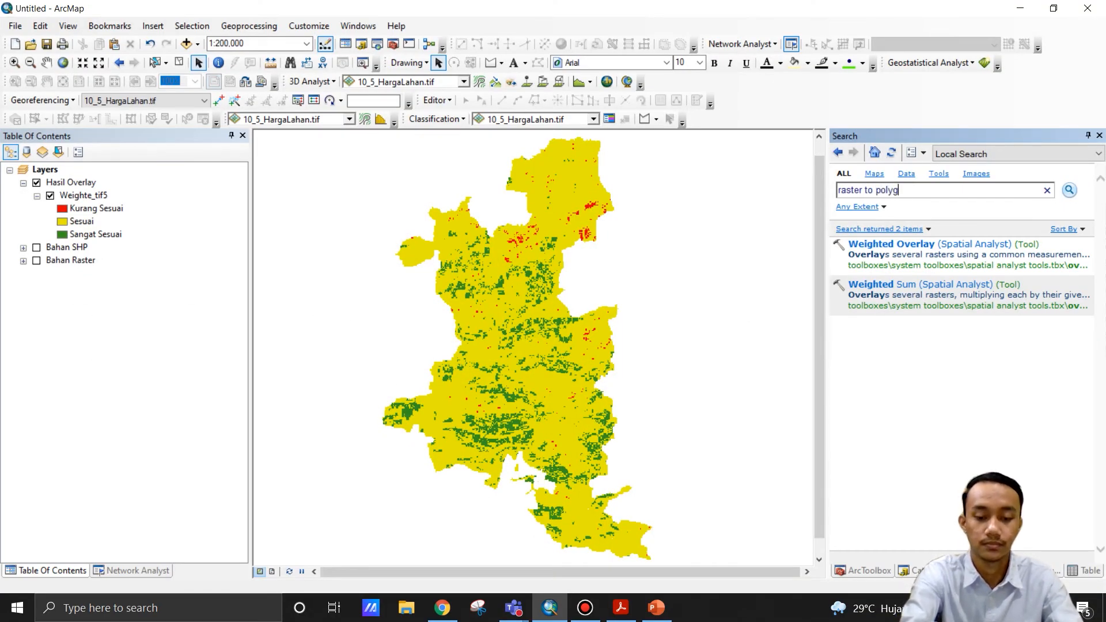
key("Return")
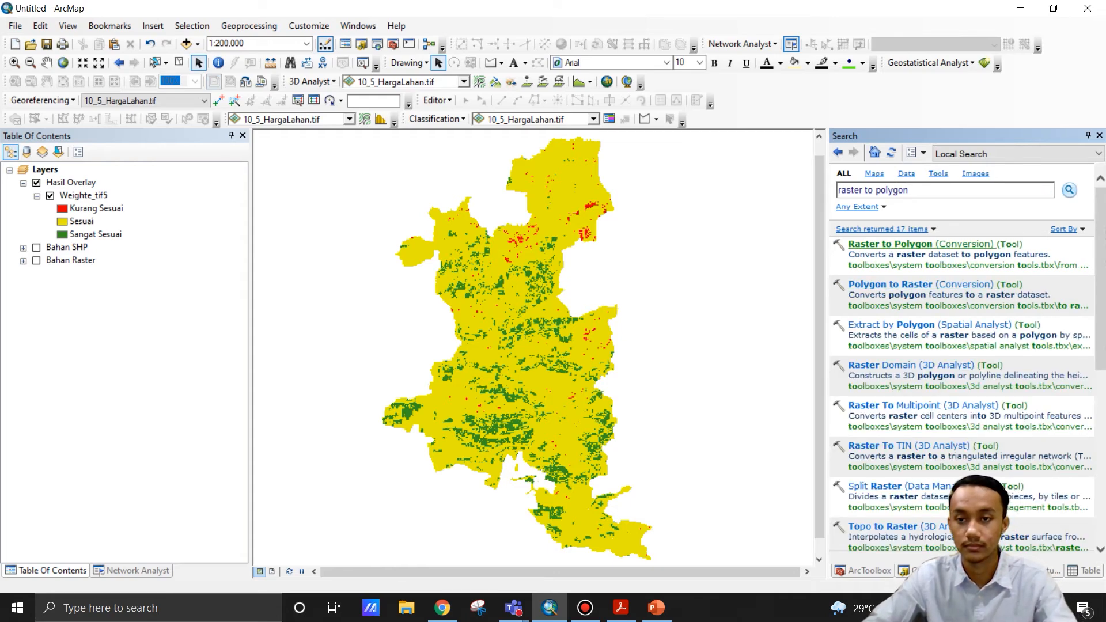
left_click(890, 244)
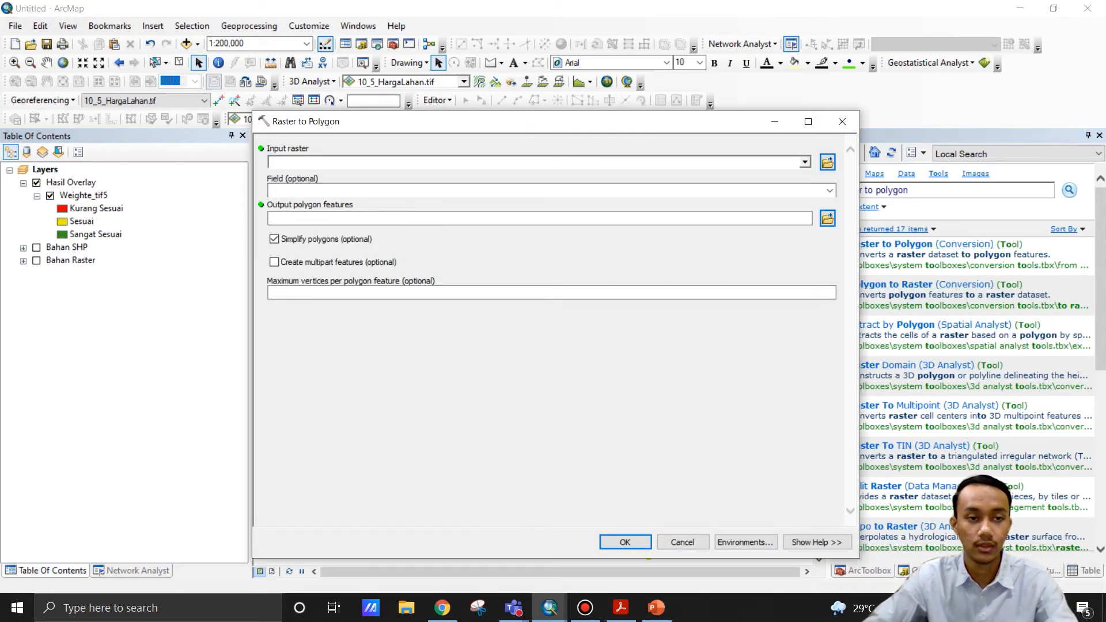
Convert Weighte_tif5 to simplified polygons using the Value field, saved as RasterT_Weighte1 in Default.gdb.
left_click(84, 195)
left_click_drag(83, 196, 438, 162)
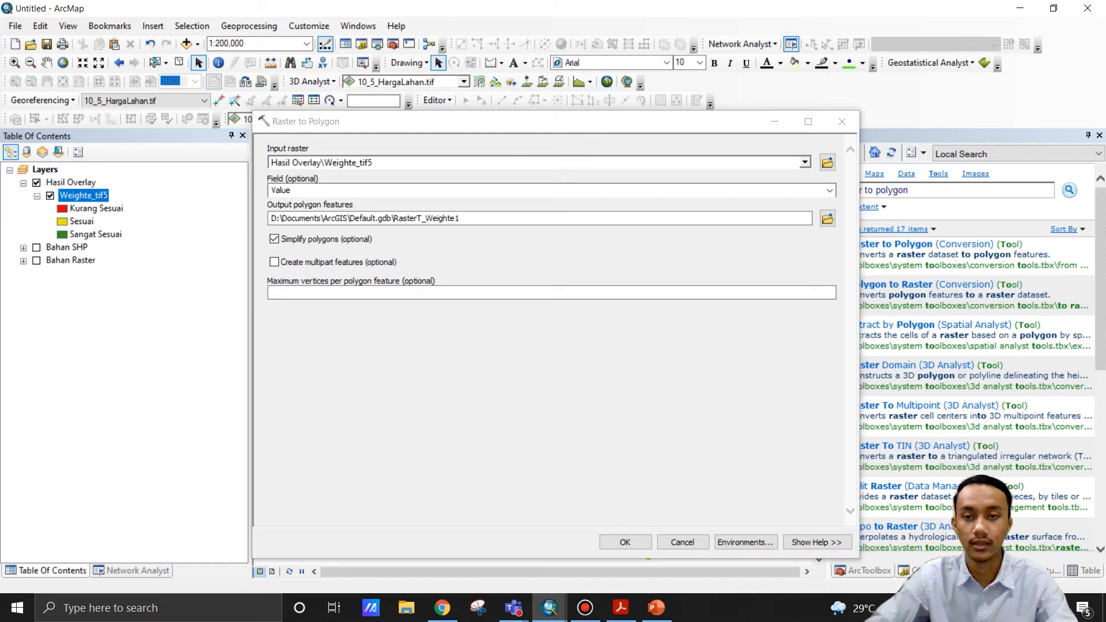
left_click(829, 191)
left_click(829, 190)
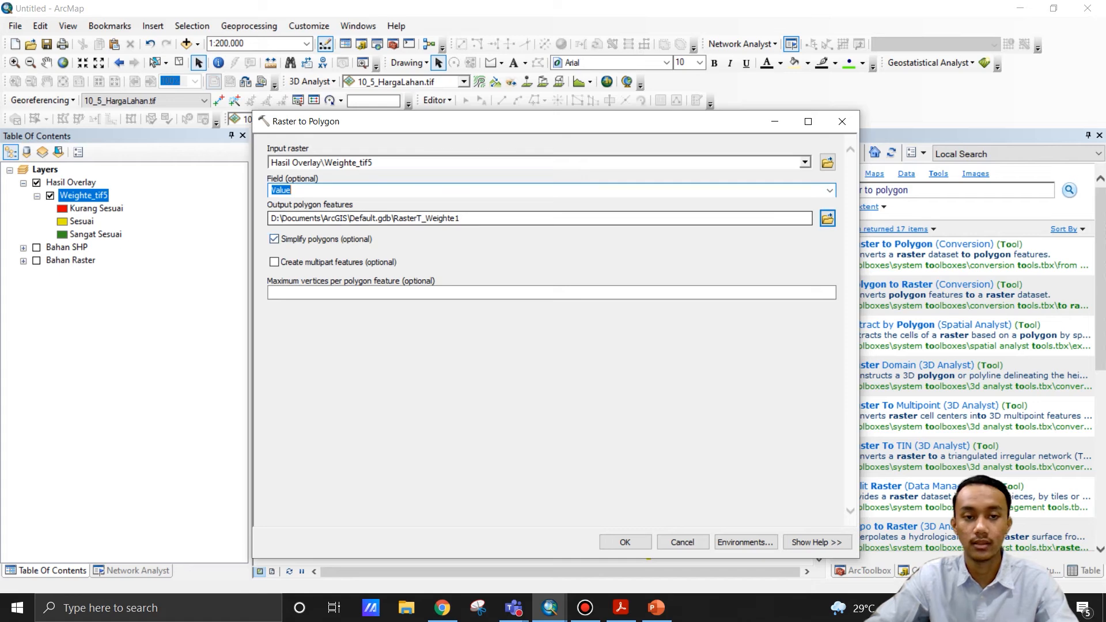
left_click(625, 542)
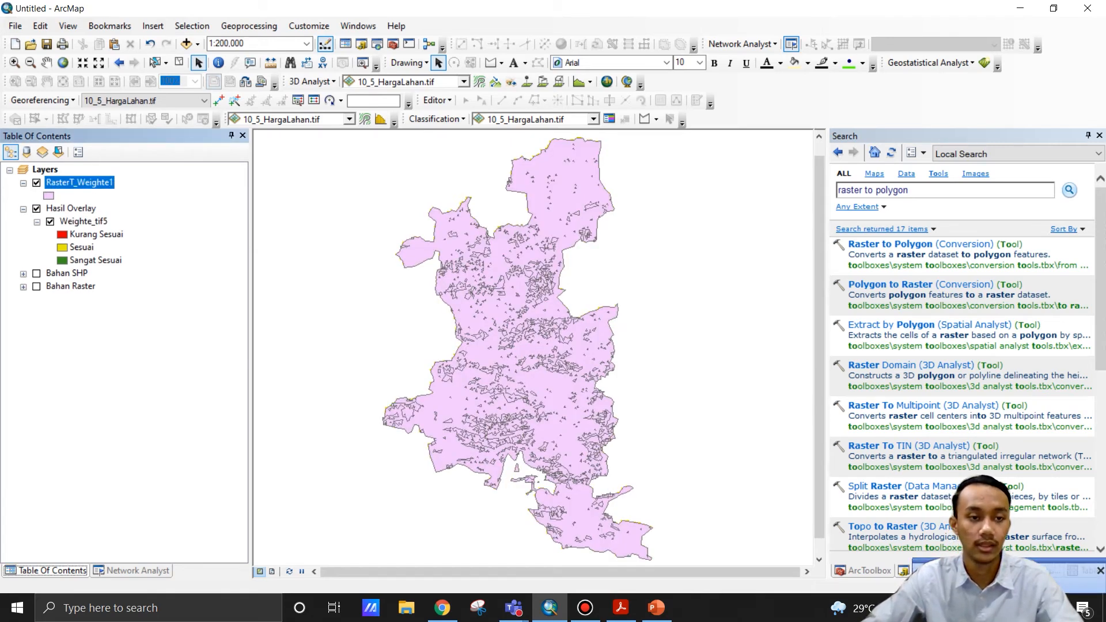
Collapse the Hasil Overlay group and symbolize RasterT_Weighte1 by unique values of the gridcode field, adding all values.
left_click(23, 208)
right_click(62, 183)
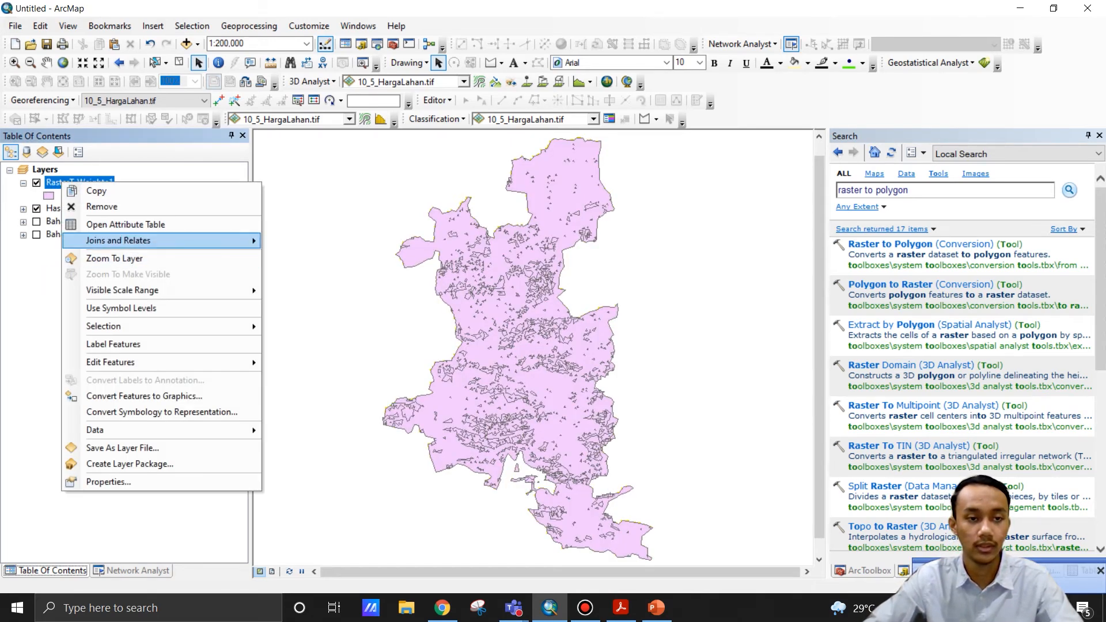
mouse_move(115, 362)
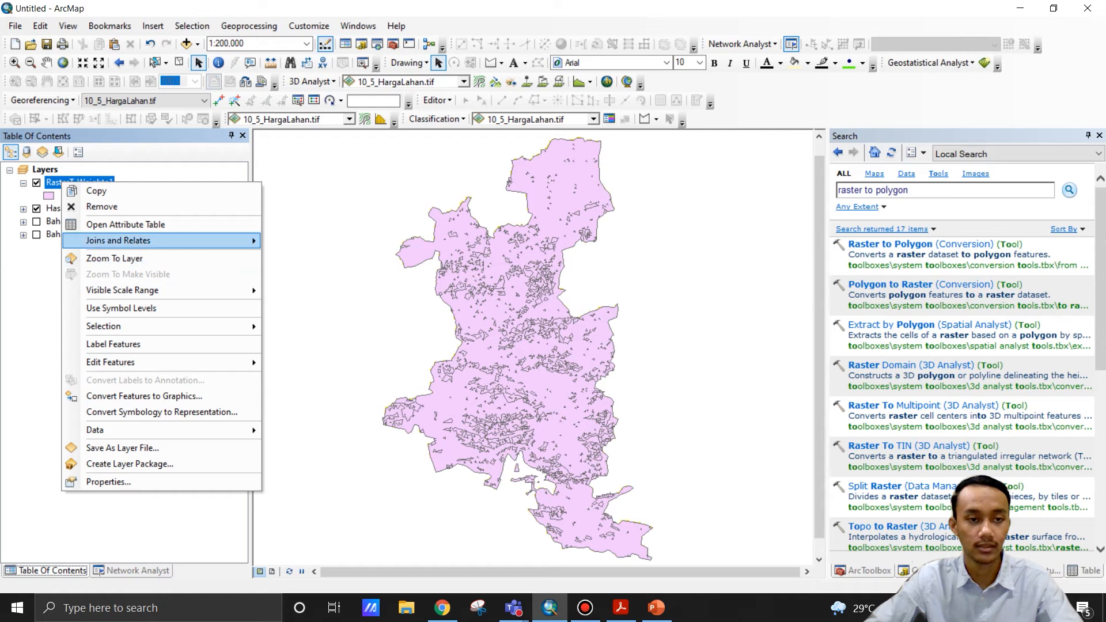
left_click(108, 482)
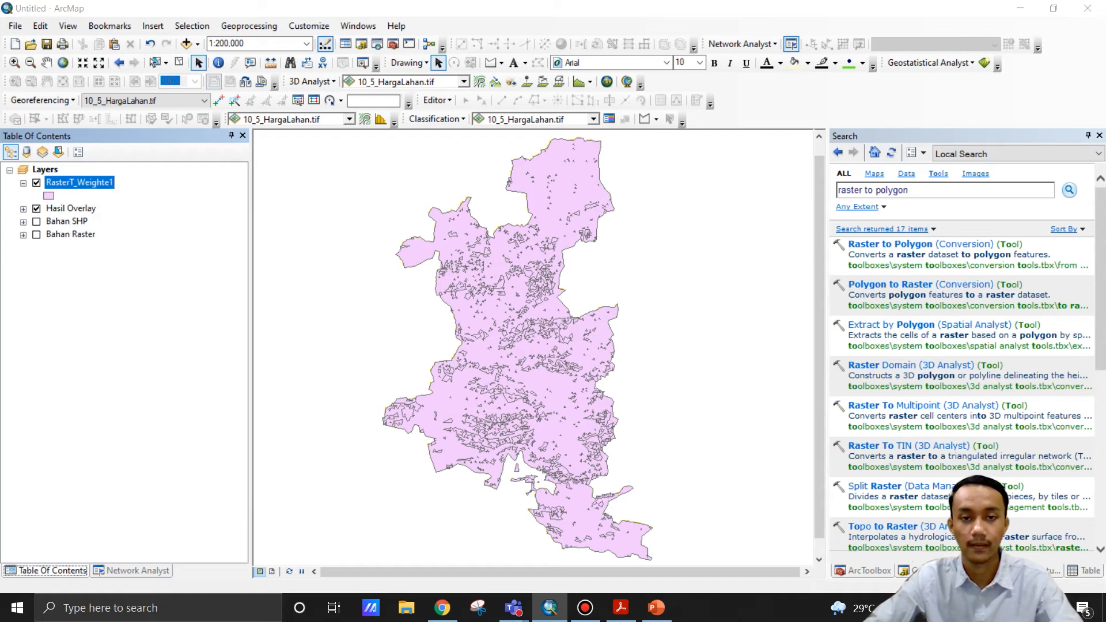
left_click(483, 129)
left_click(346, 178)
left_click(555, 180)
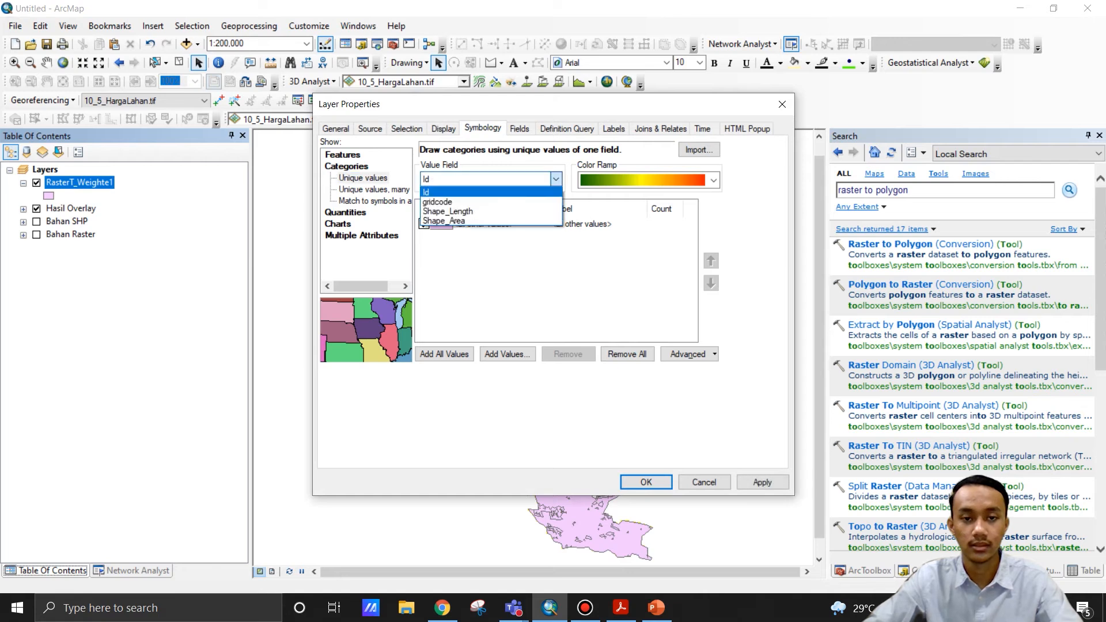
left_click(437, 202)
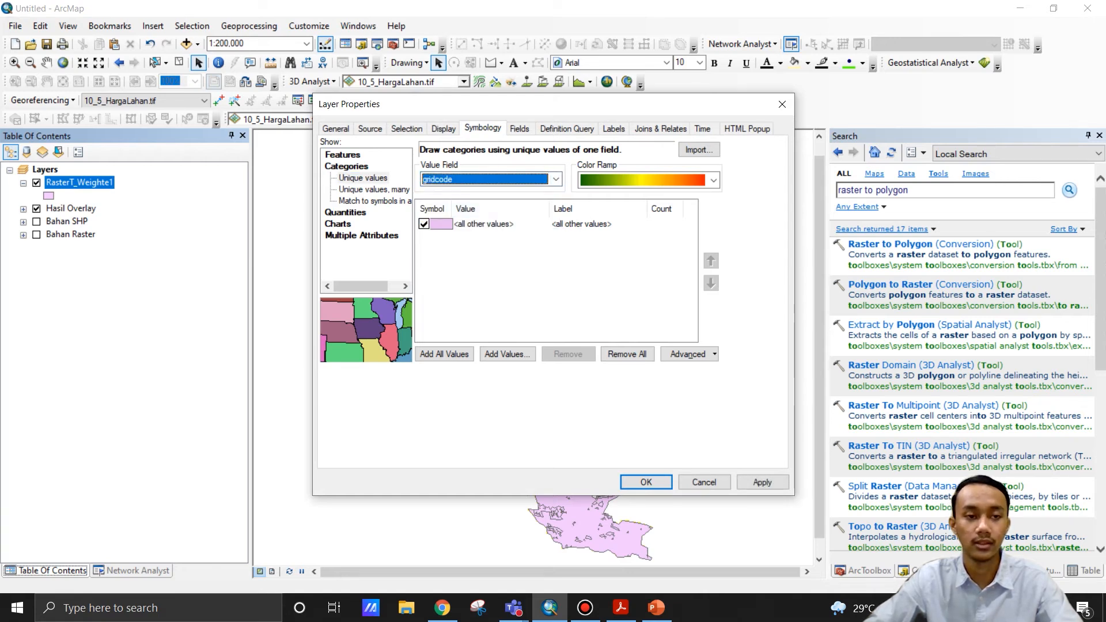
left_click(444, 354)
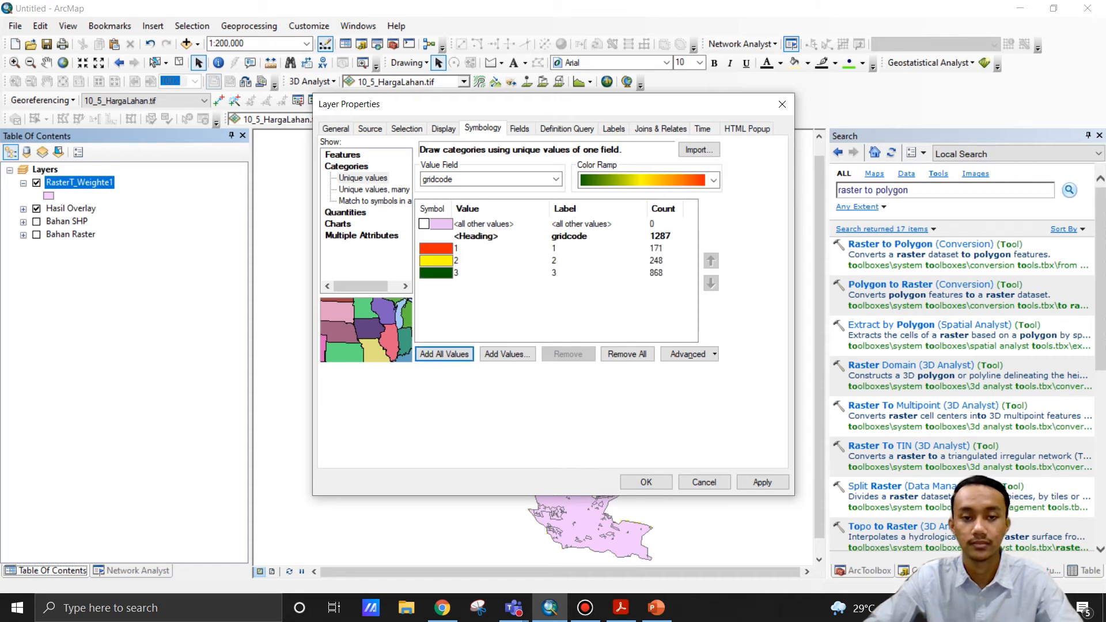
Remove the outline colour from all gridcode class symbols and apply the symbology to RasterT_Weighte1.
right_click(463, 261)
left_click(540, 387)
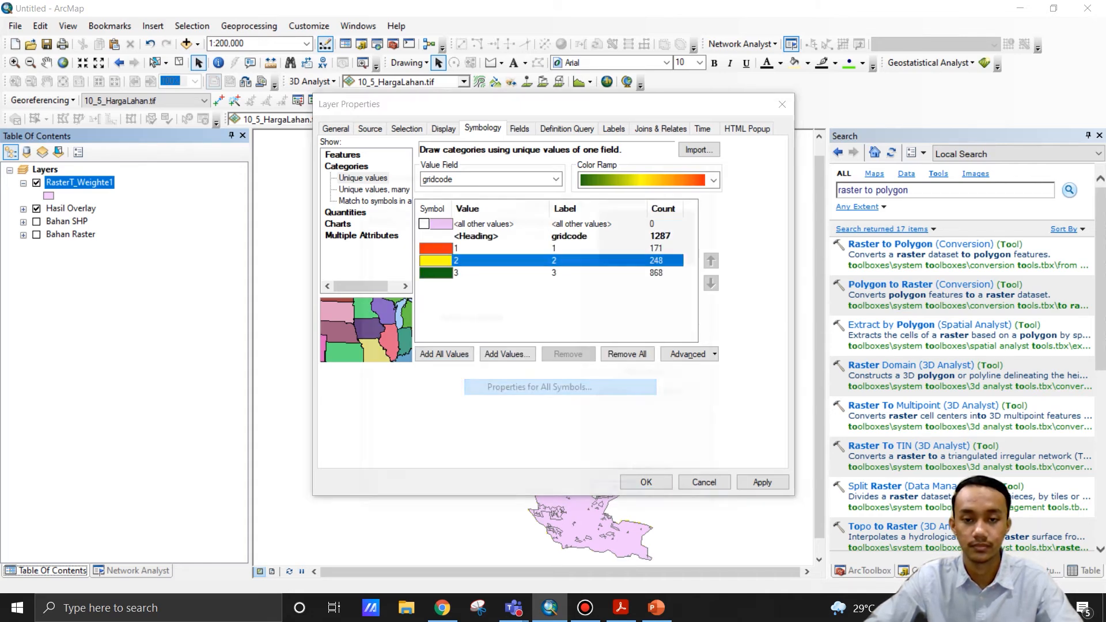
left_click(689, 344)
left_click(744, 363)
left_click(622, 497)
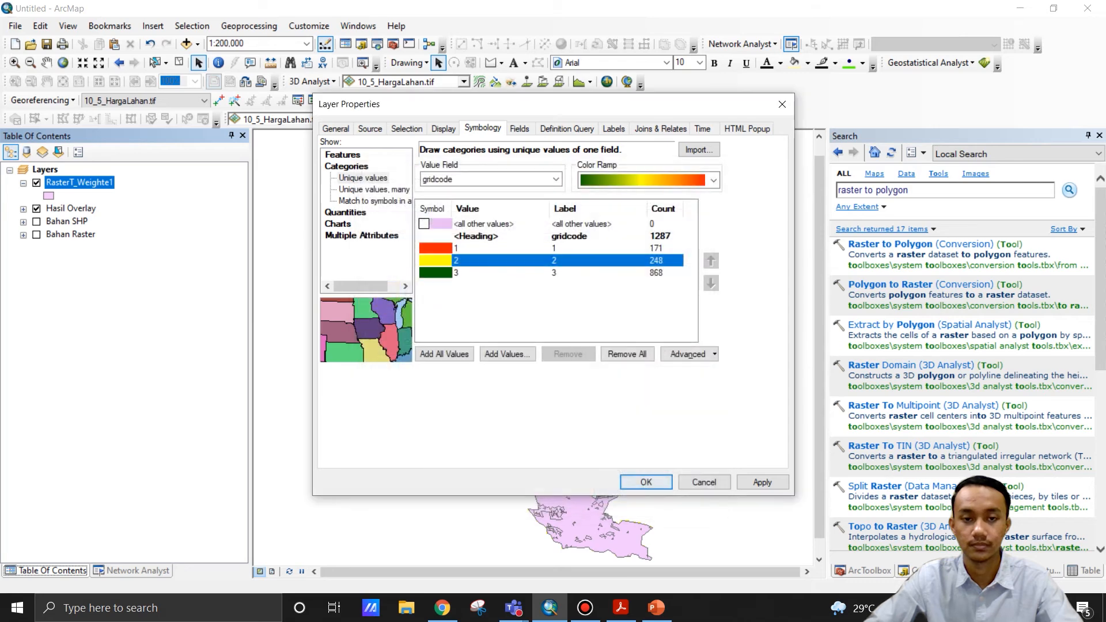
key("Return")
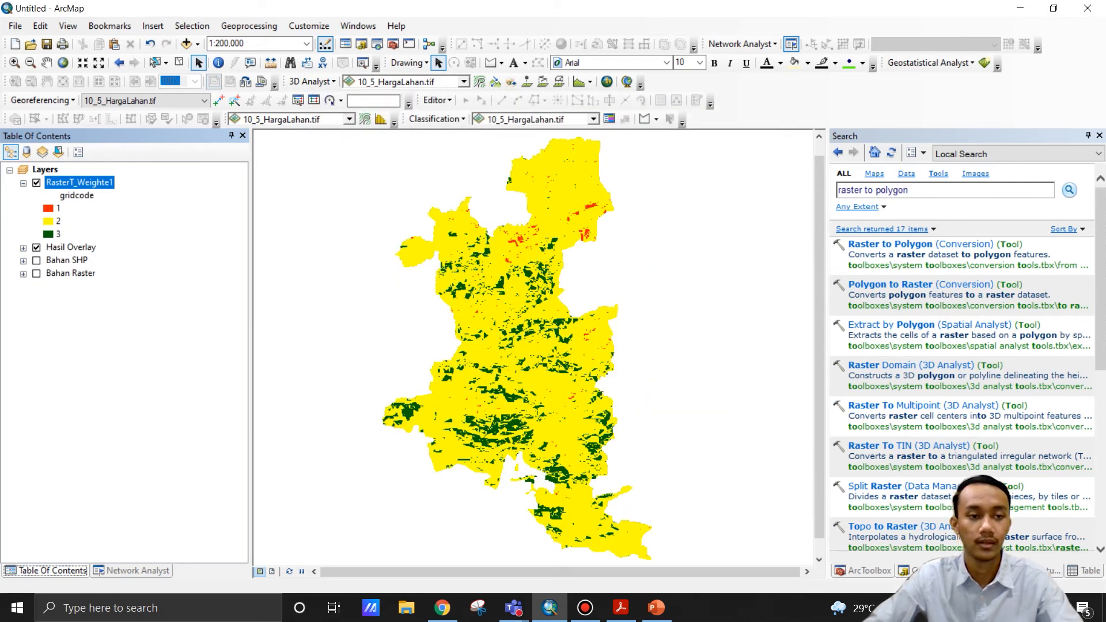
Open the attribute table of RasterT_Weighte1 and check its Shape_Area column.
right_click(74, 182)
left_click(115, 222)
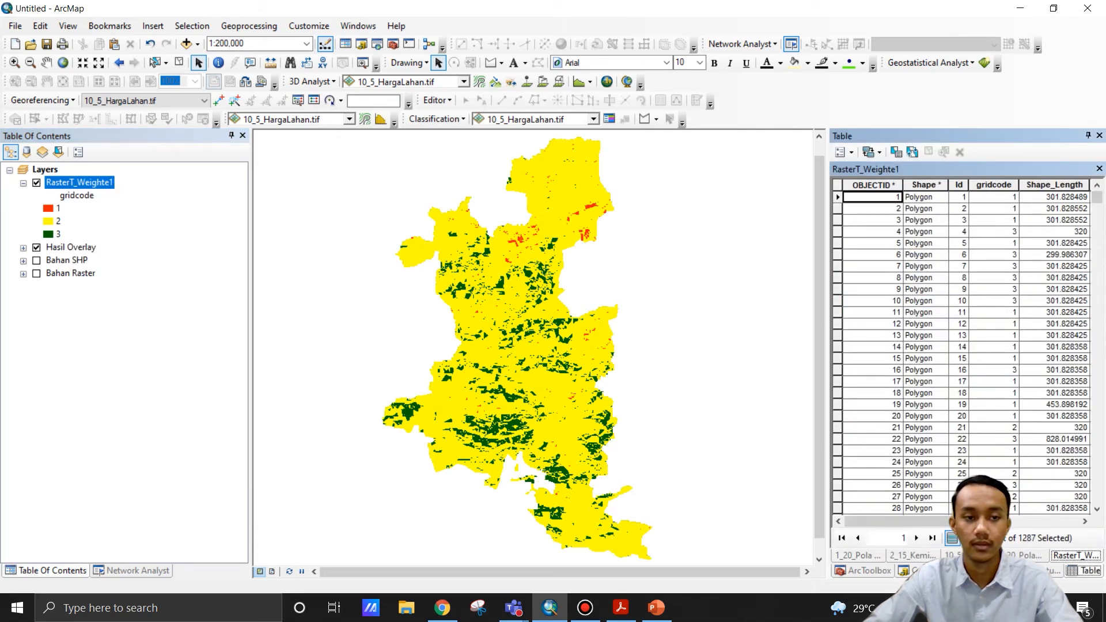
left_click_drag(924, 521, 1002, 521)
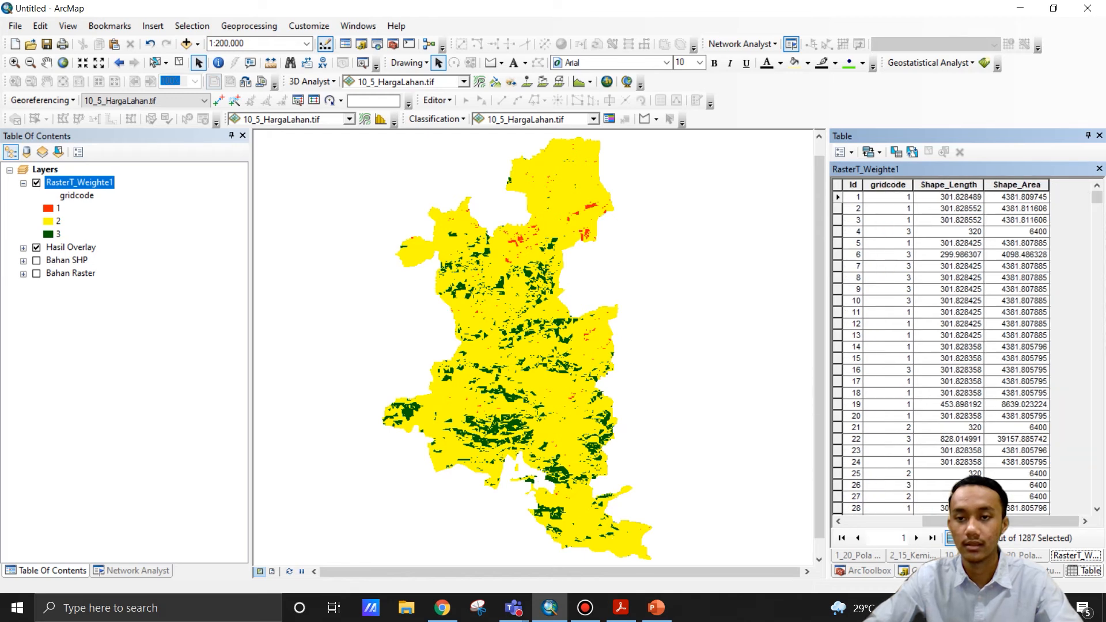
Sort the RasterT_Weighte1 attribute table by gridcode in ascending order and start an edit session on the layer.
double_click(888, 185)
double_click(887, 184)
double_click(888, 185)
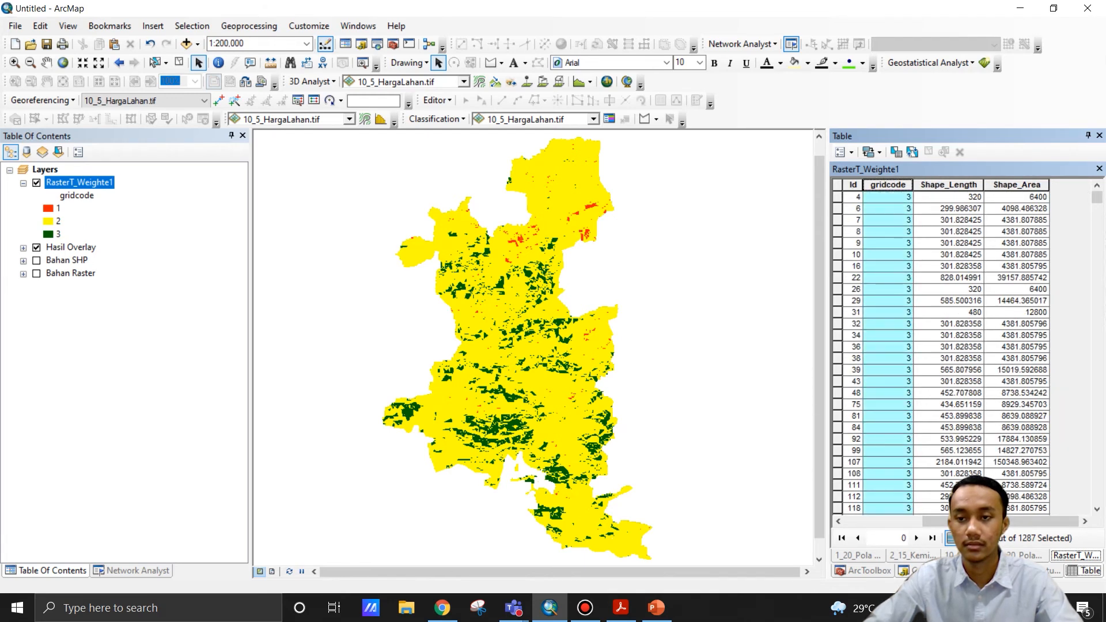
left_click_drag(1097, 224, 1097, 197)
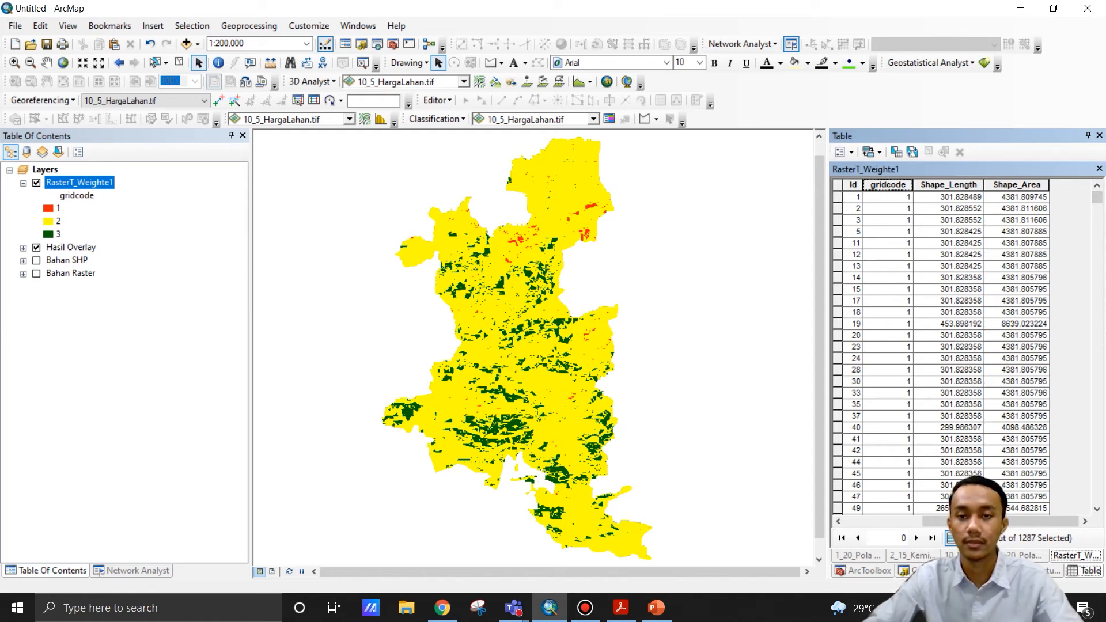
right_click(68, 180)
mouse_move(156, 359)
left_click(335, 361)
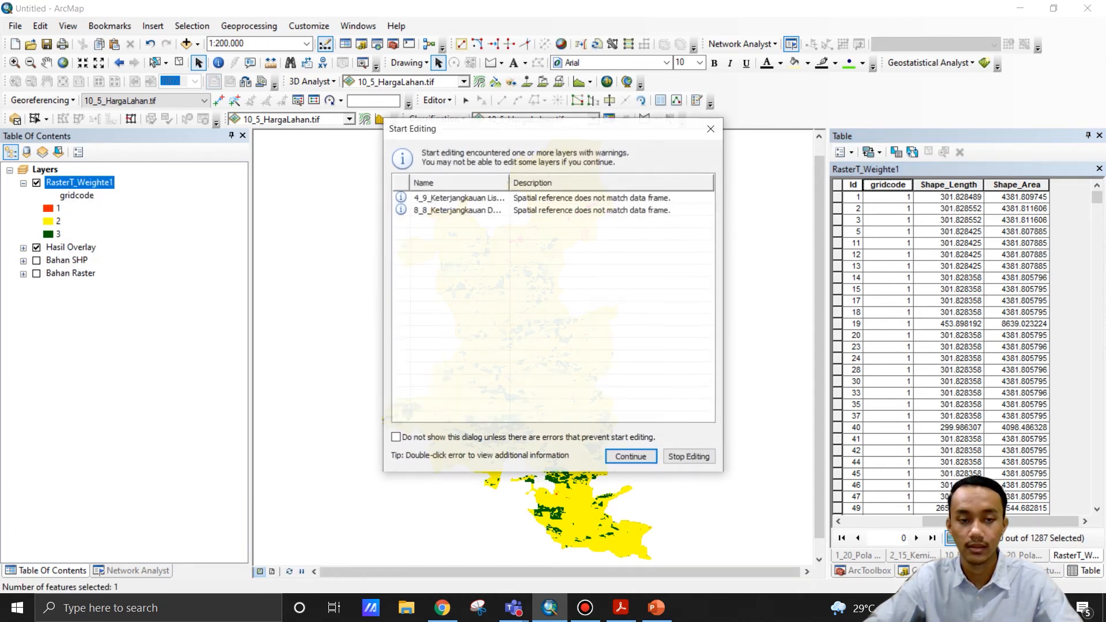
left_click(631, 452)
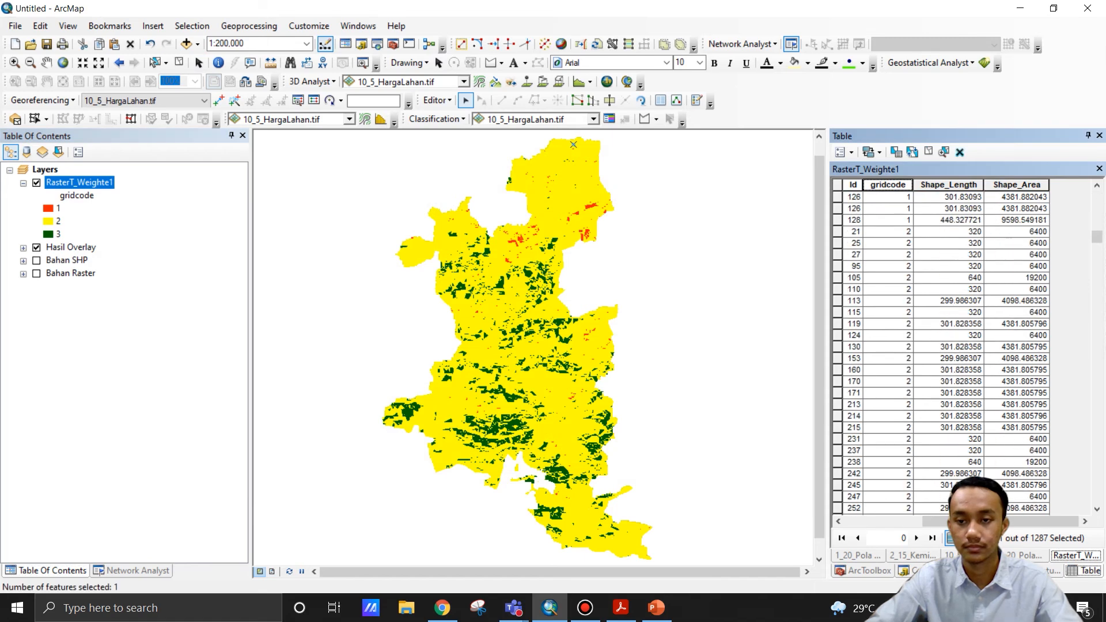
Merge the polygons of each gridcode class into a single feature and stop editing, saving the edits.
key("Return")
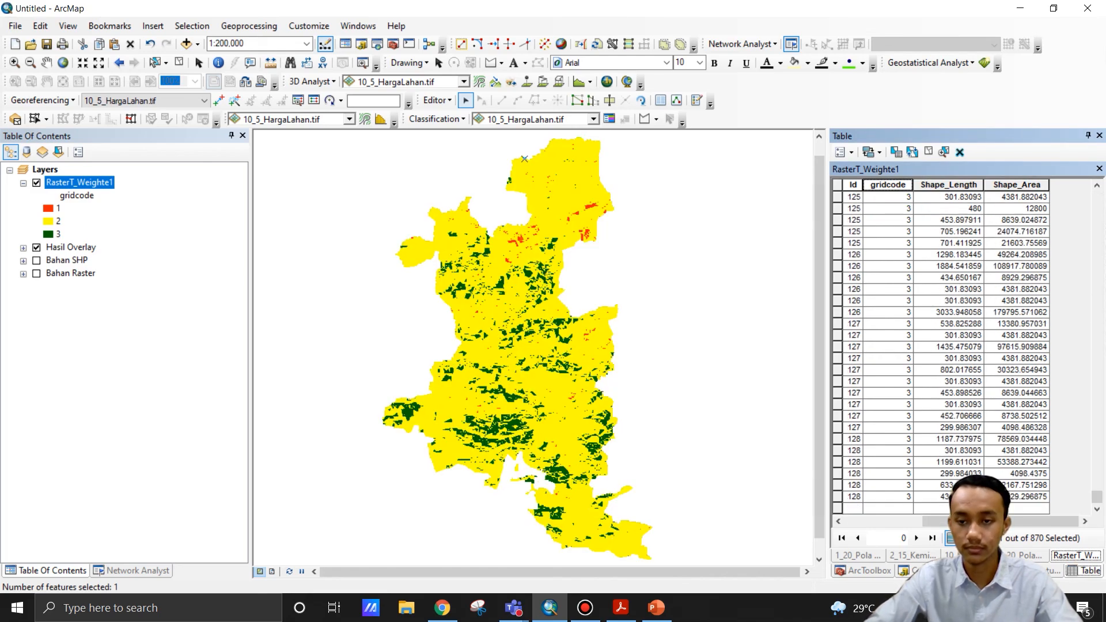
left_click(437, 100)
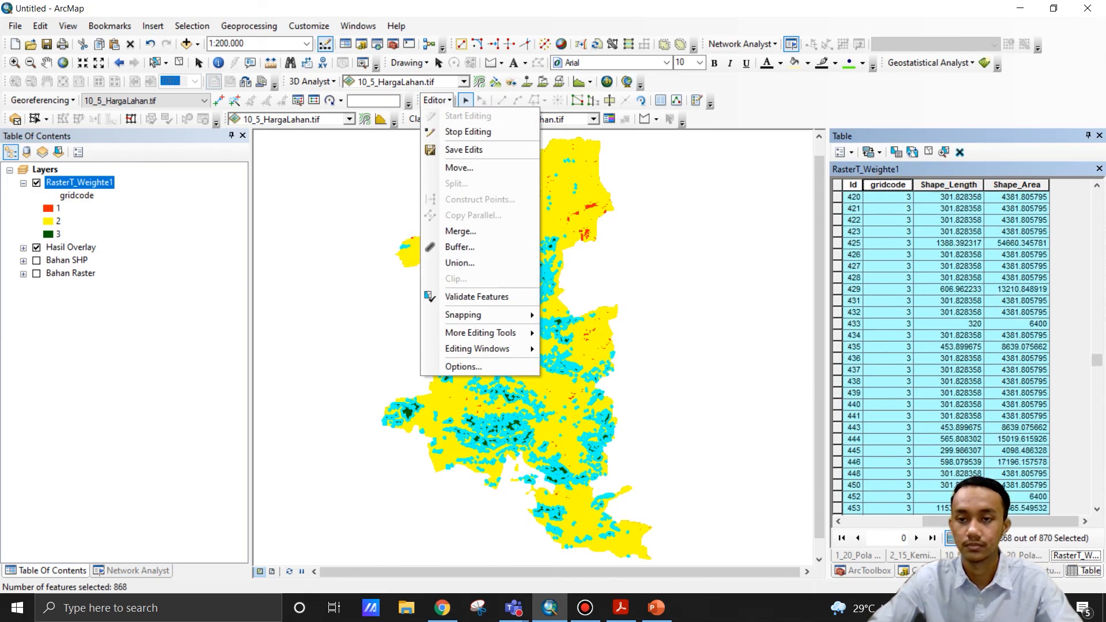
left_click(461, 231)
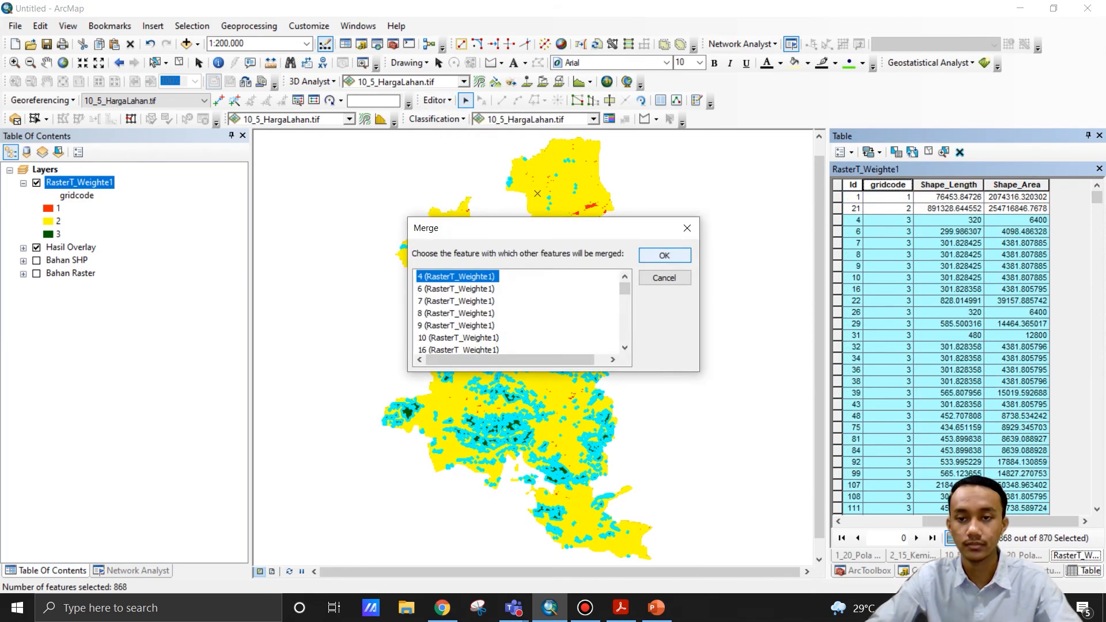
left_click(664, 255)
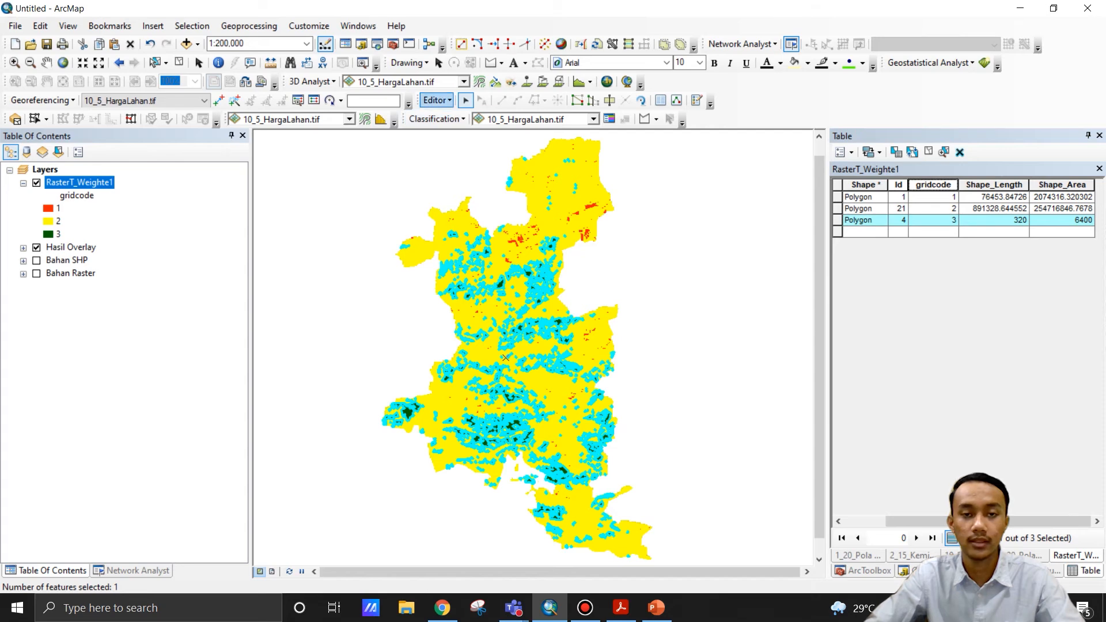
left_click(436, 100)
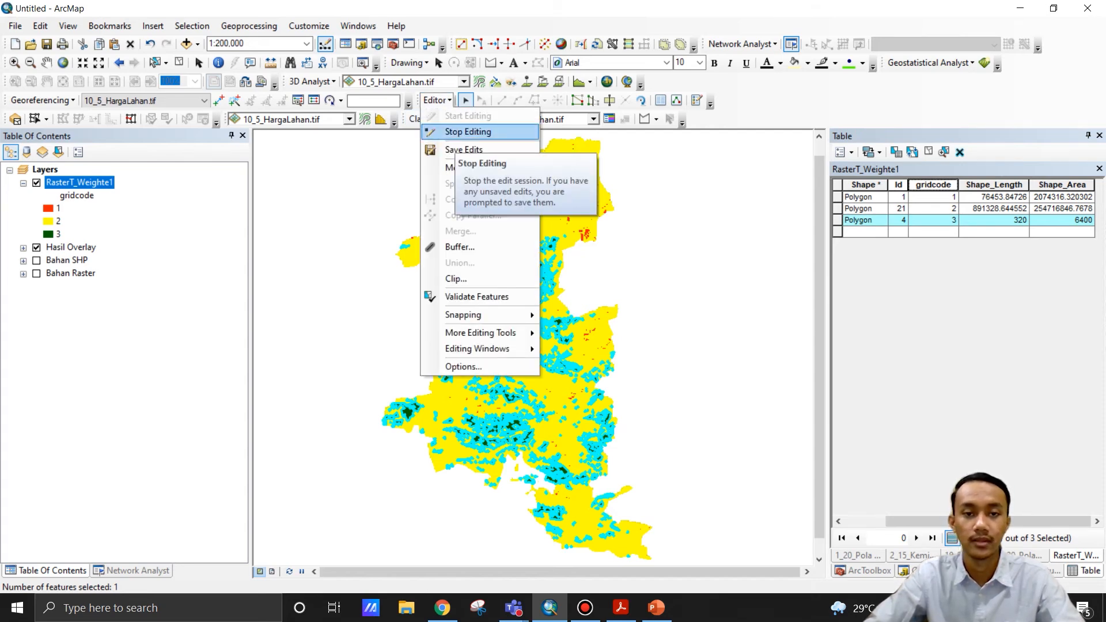
left_click(468, 132)
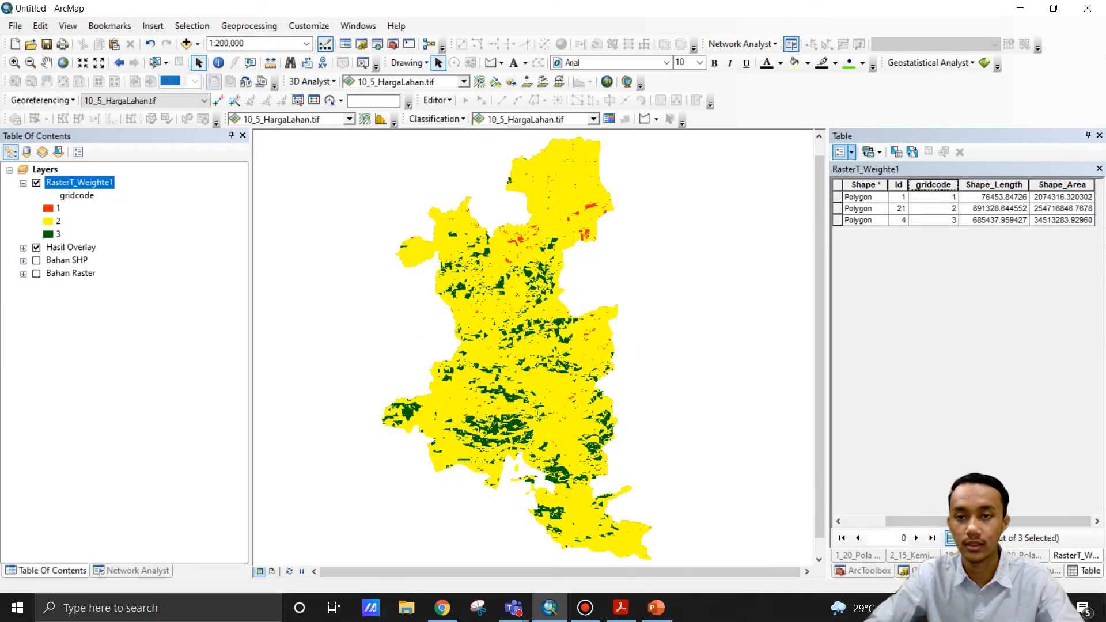
Add a Double field named Luas_Ha to the RasterT_Weighte1 attribute table.
left_click(844, 152)
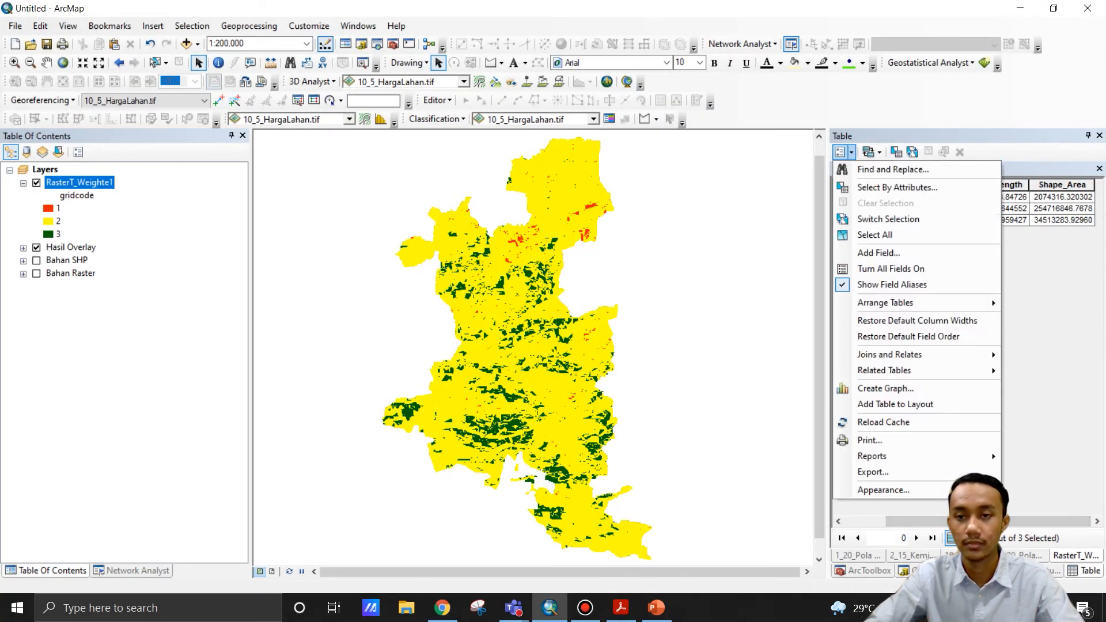
left_click(879, 253)
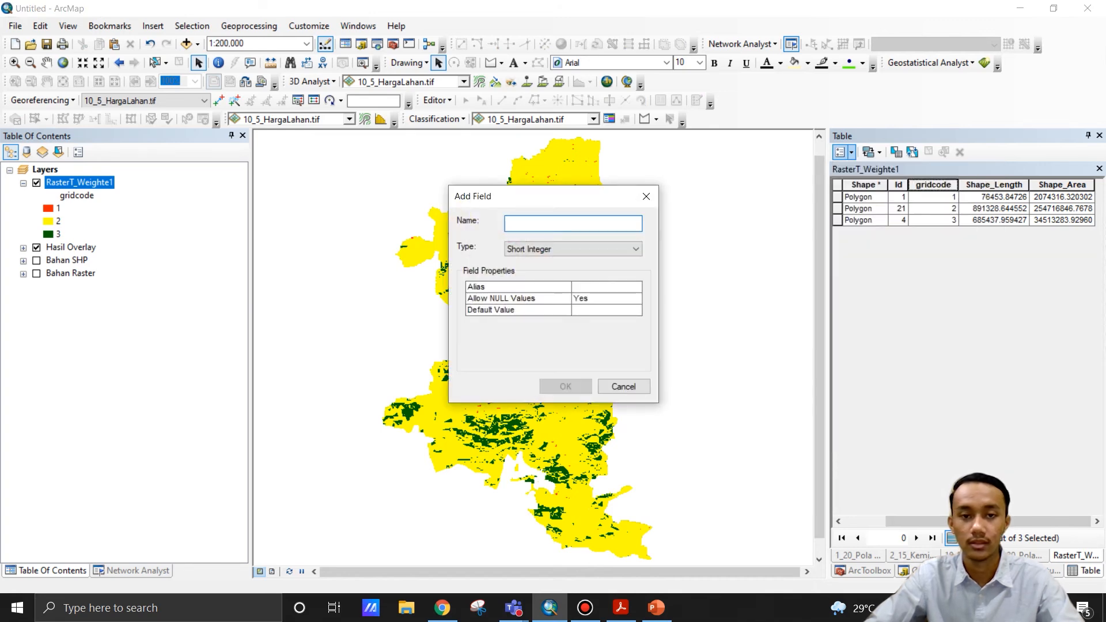
type("Luas_Ha")
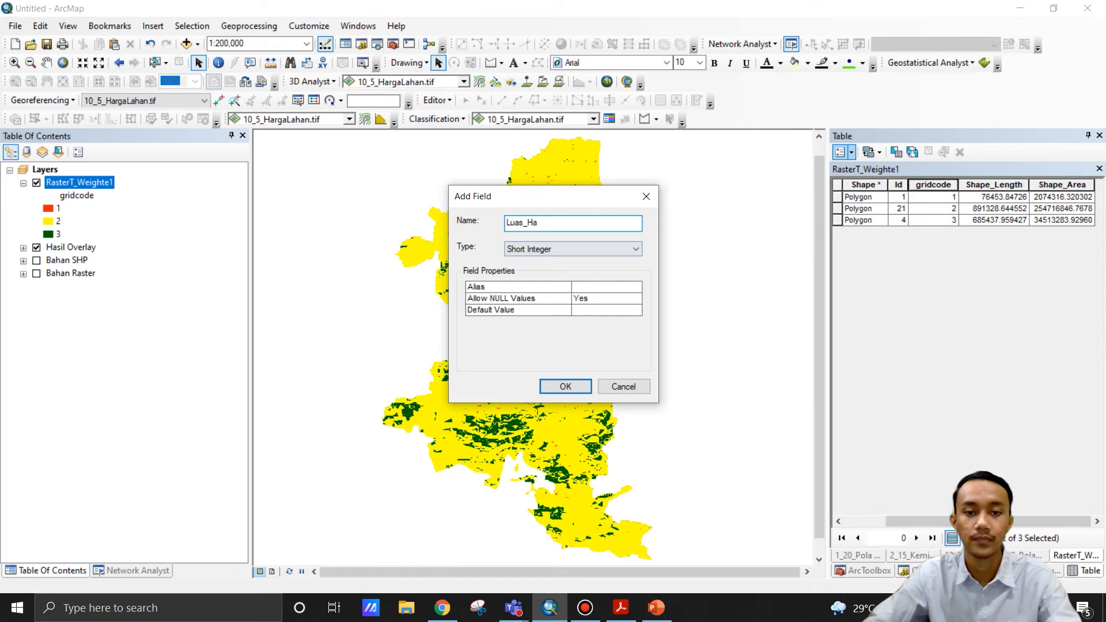
left_click(573, 249)
left_click(518, 290)
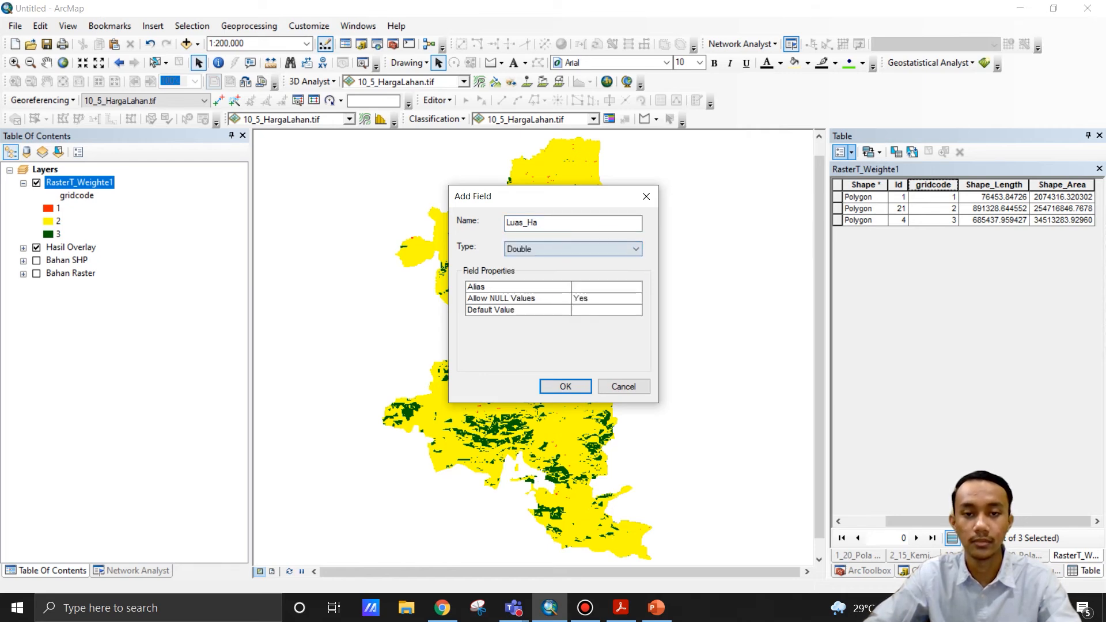
key("Return")
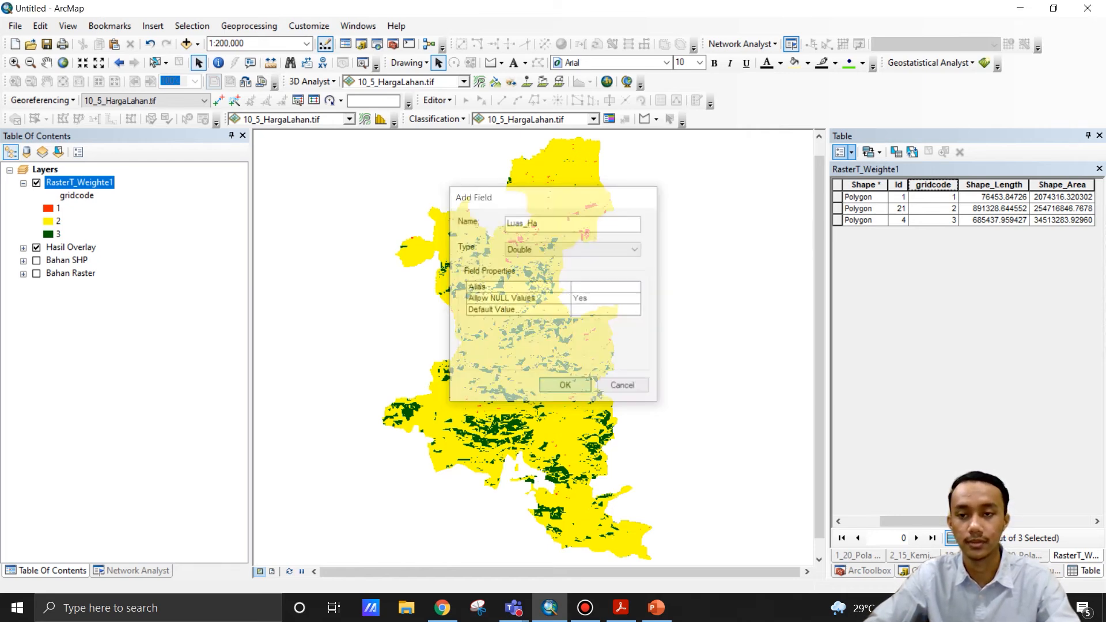
Calculate the area geometry of the Luas_Ha field in hectares, using the coordinate system of the data source.
left_click(63, 63)
left_click(1032, 185)
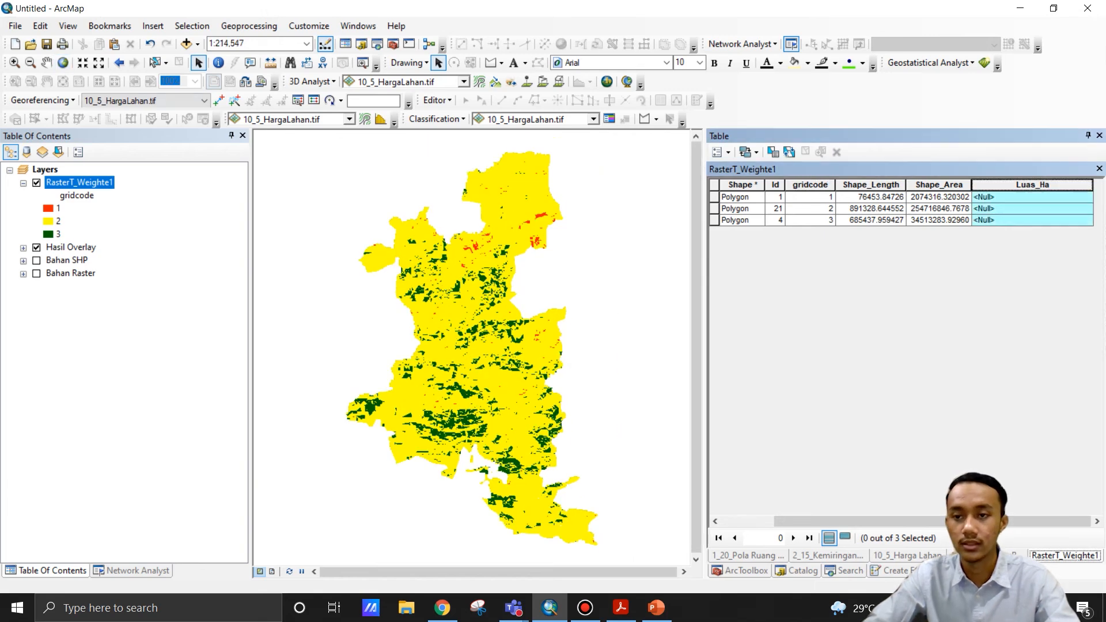
right_click(1031, 185)
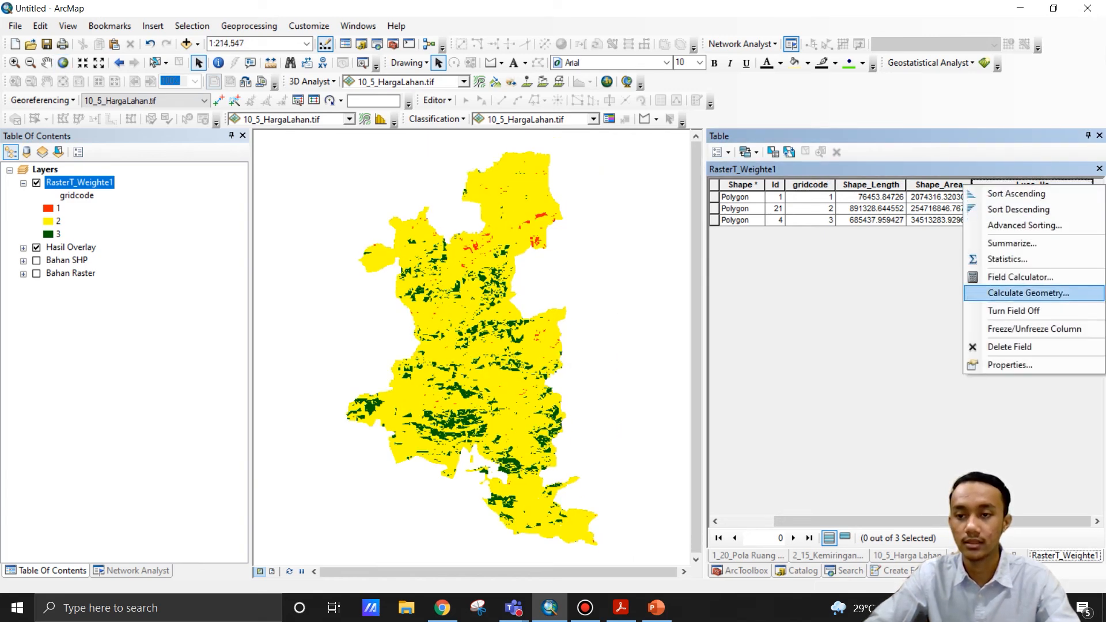
left_click(1029, 293)
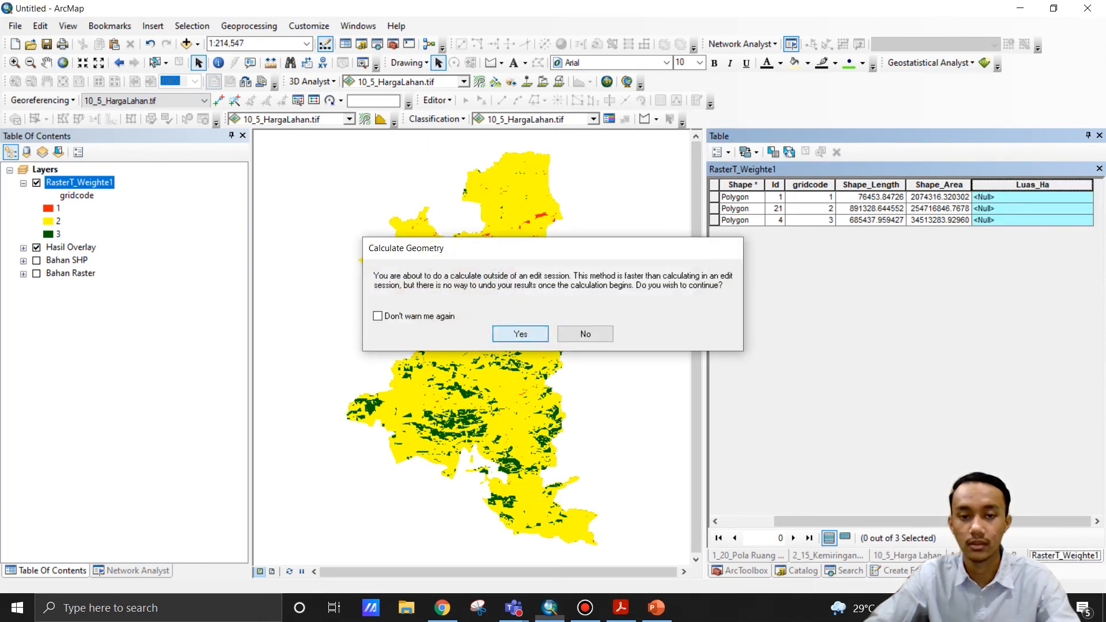
left_click(517, 331)
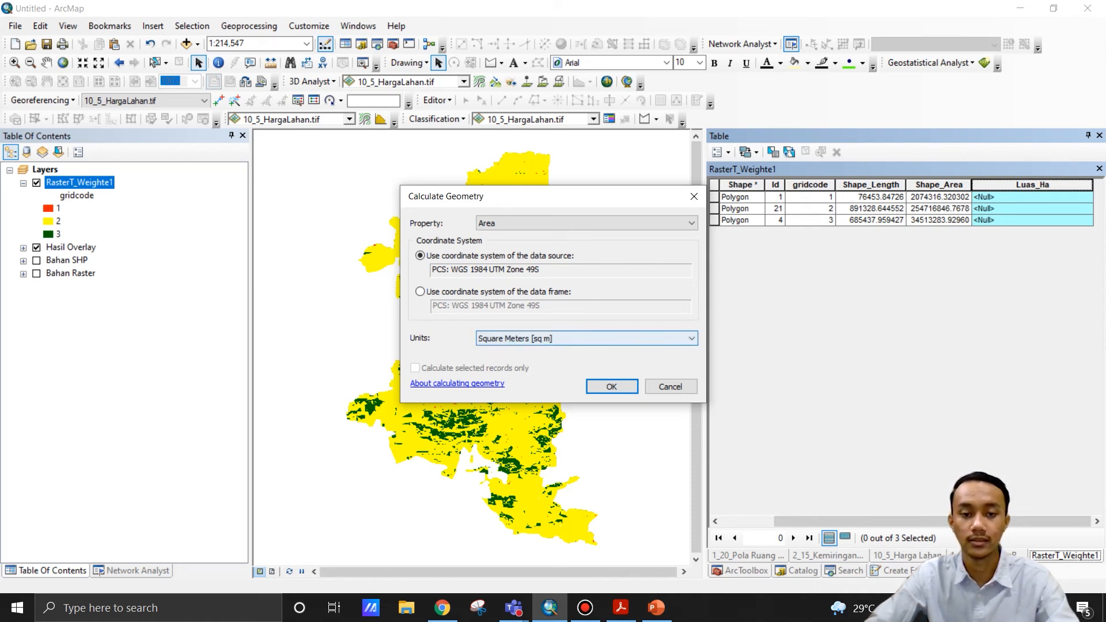
left_click(586, 338)
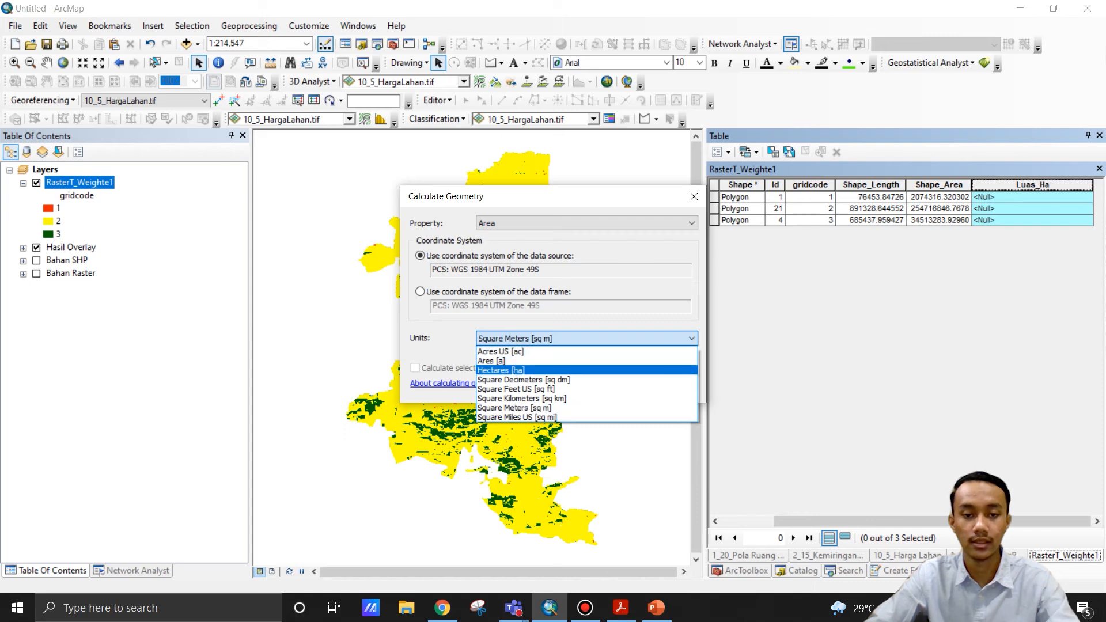
left_click(500, 370)
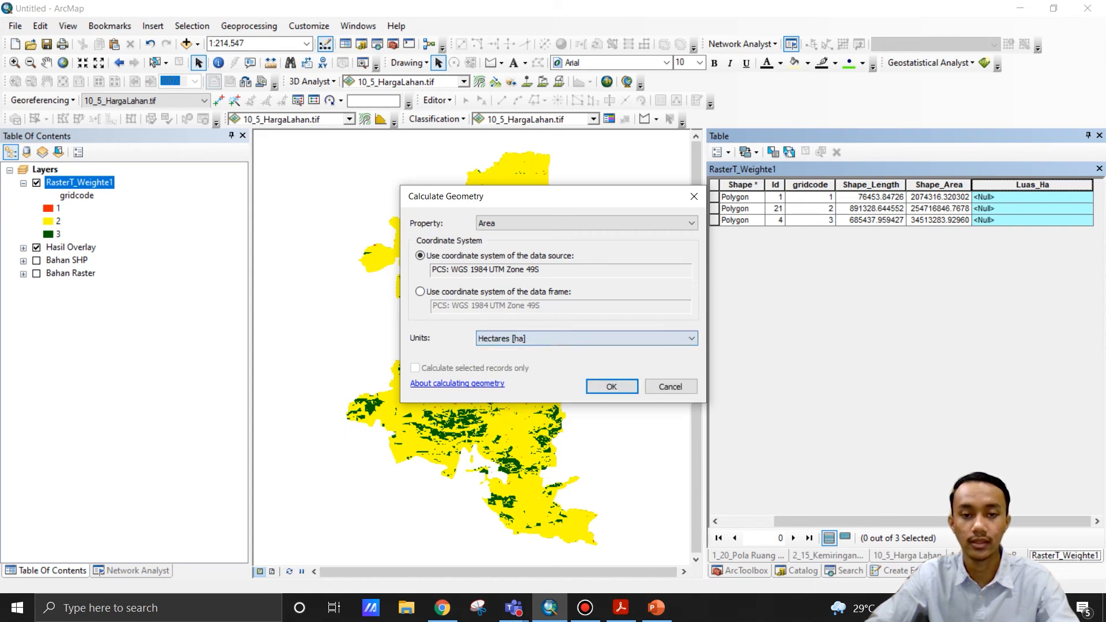
left_click(611, 387)
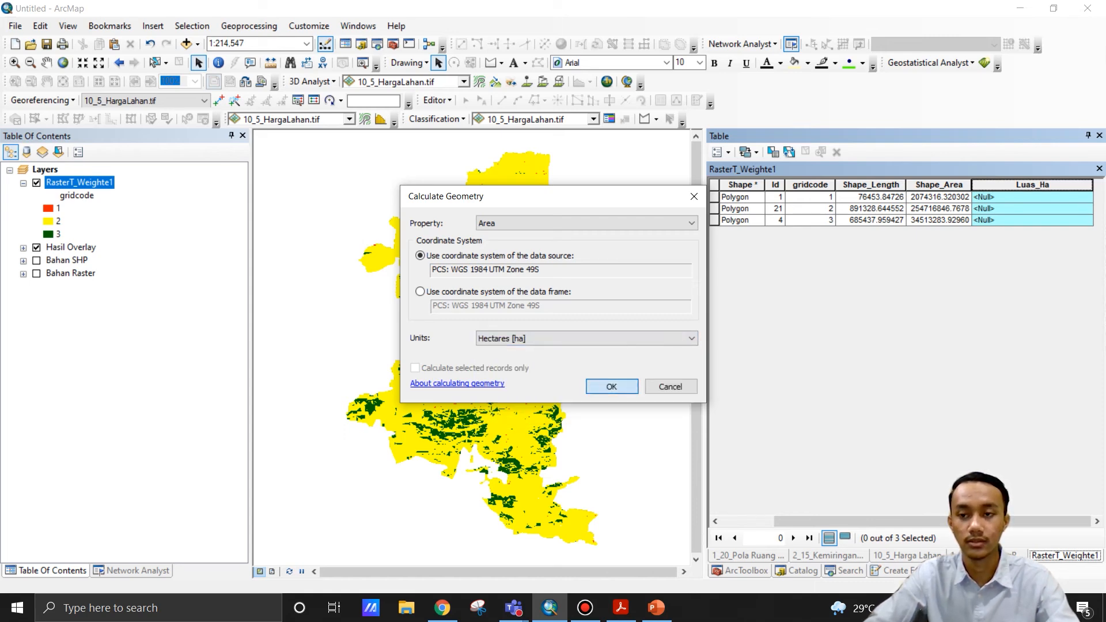
key("Return")
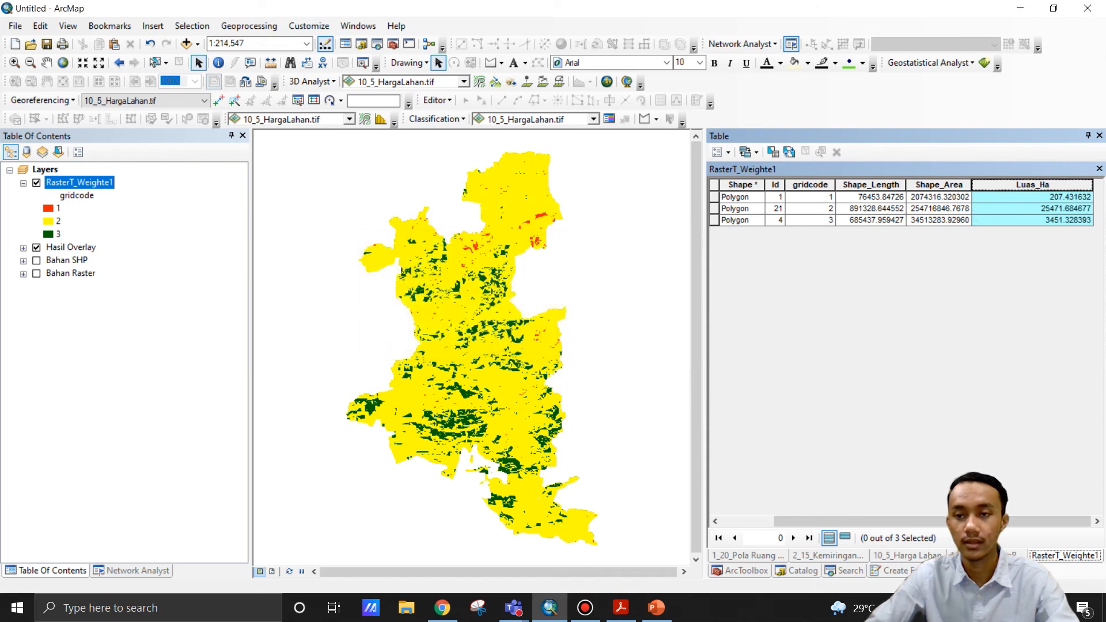
Add a Text field named Klasifikasi to the RasterT_Weighte1 attribute table.
double_click(810, 185)
double_click(810, 185)
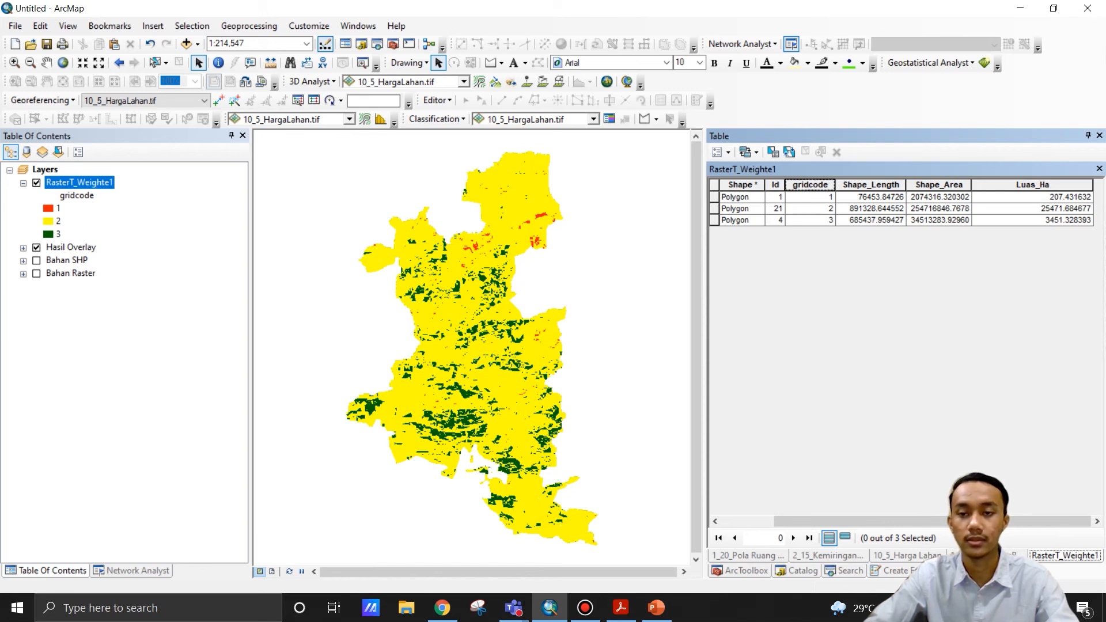
left_click(721, 151)
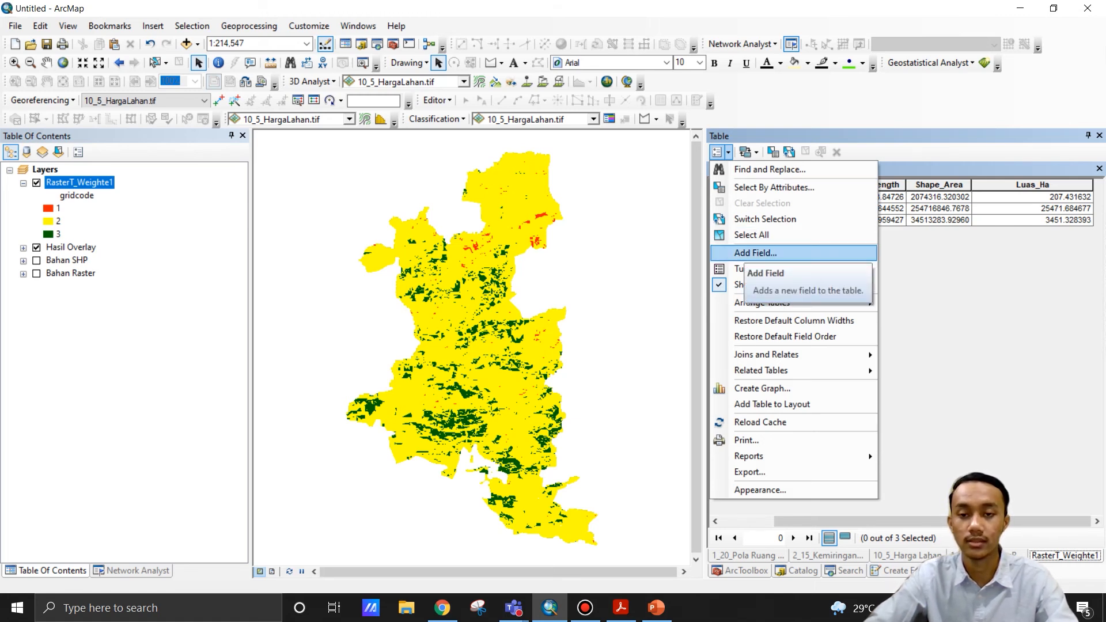
left_click(755, 253)
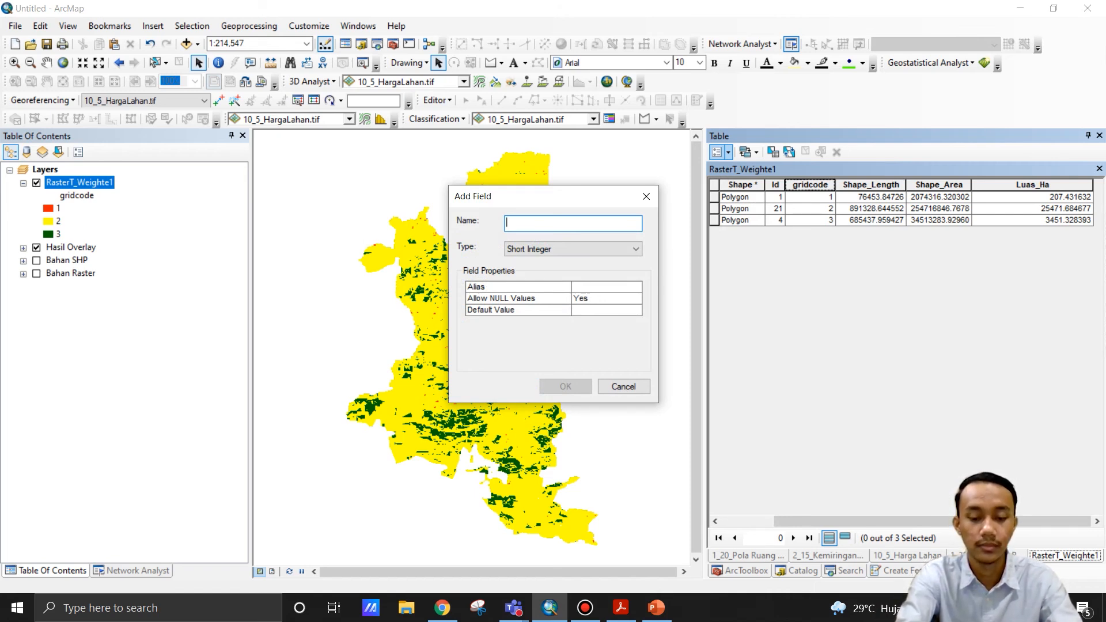
type("Kls")
key("BackSpace")
key("BackSpace")
key("BackSpace")
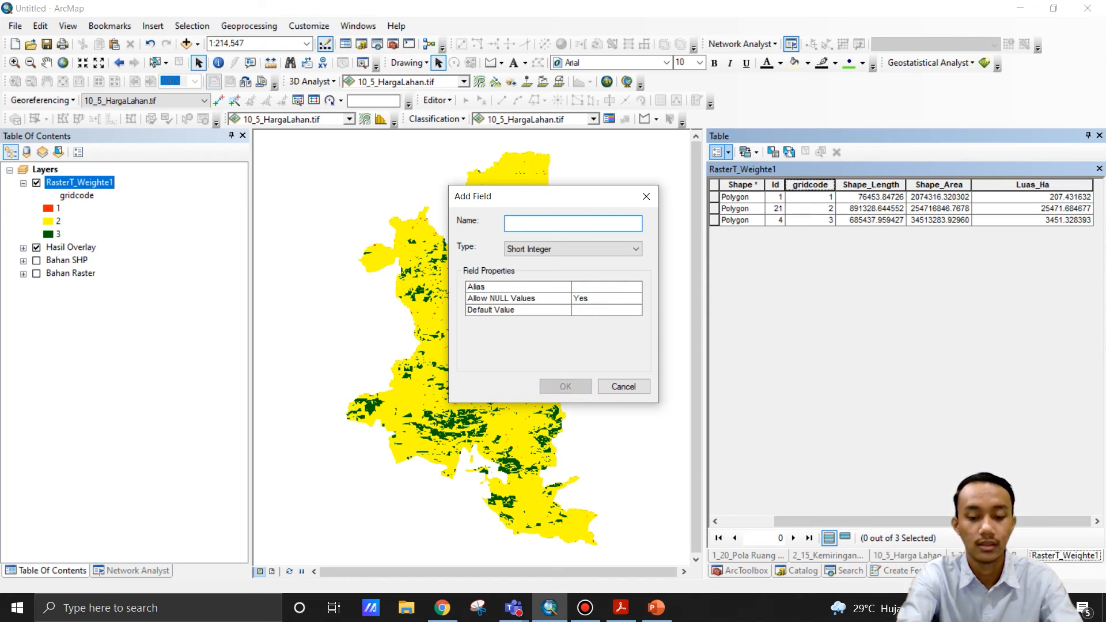
type("Klasifikasi")
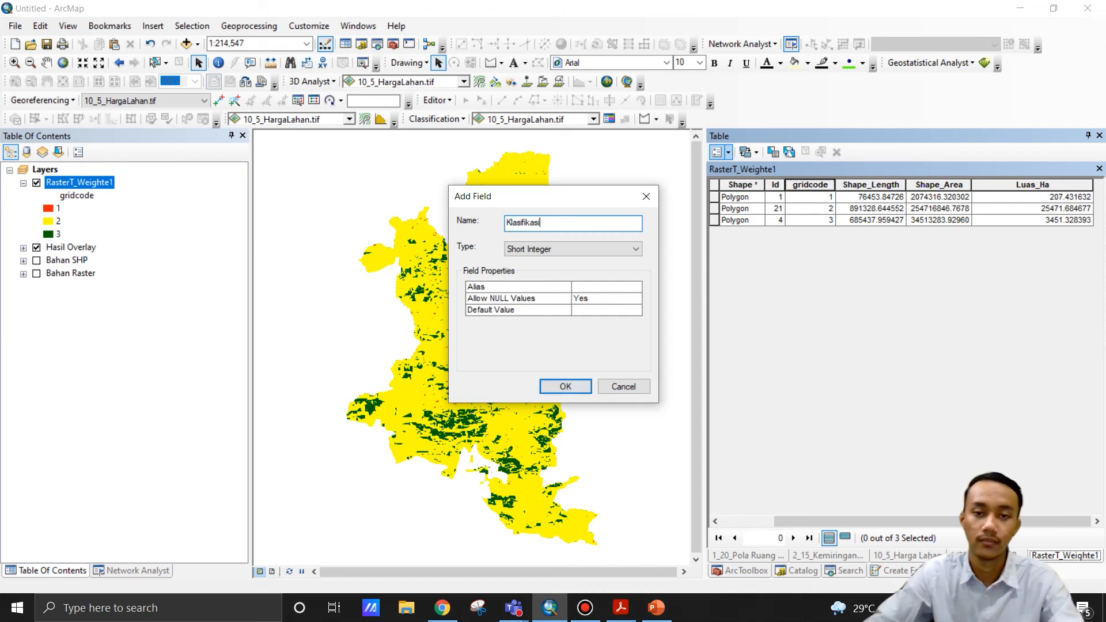
left_click(573, 249)
left_click(573, 299)
left_click(565, 386)
Narrow the Klasifikasi and Luas_Ha columns and place them directly after gridcode in the attribute table.
left_click(1098, 185)
left_click_drag(1099, 185, 911, 185)
left_click(1080, 185)
left_click_drag(1030, 185, 979, 185)
left_click(921, 288)
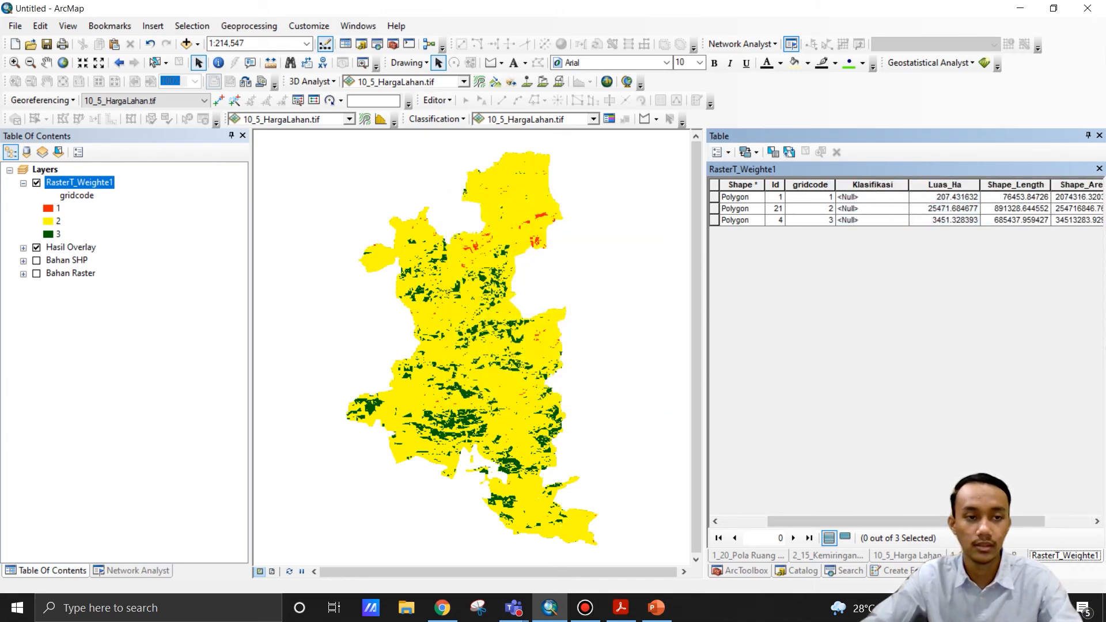
Start editing RasterT_Weighte1 and fill Klasifikasi with Kurang Sesuai for gridcode 1, Sesuai for 2 and Sangat Sesuai for 3.
right_click(75, 182)
mouse_move(103, 361)
left_click(299, 361)
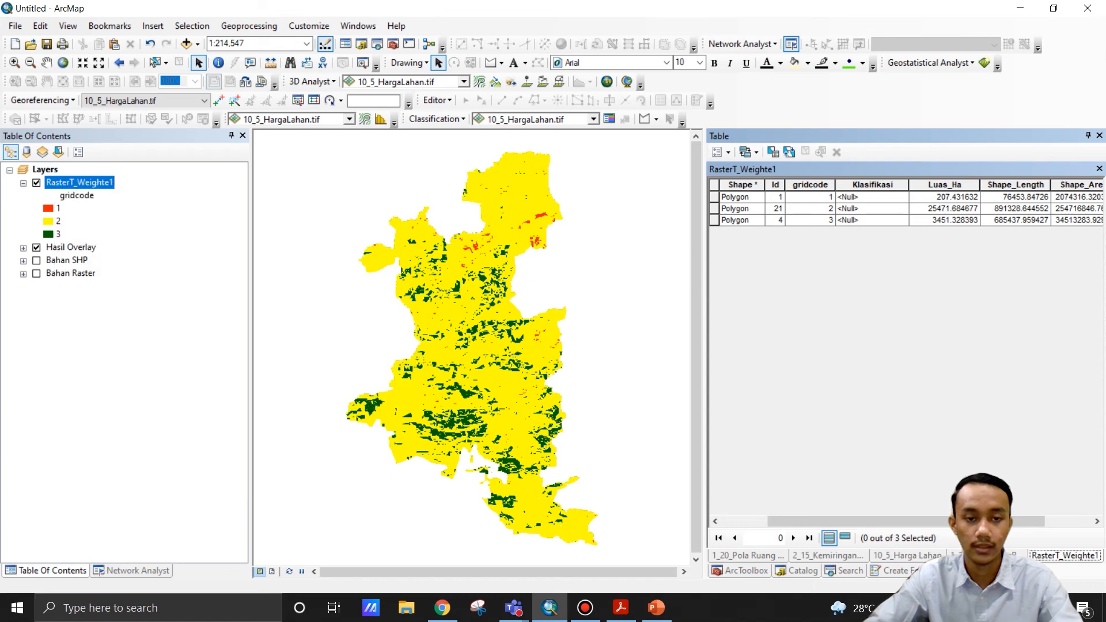
left_click(631, 457)
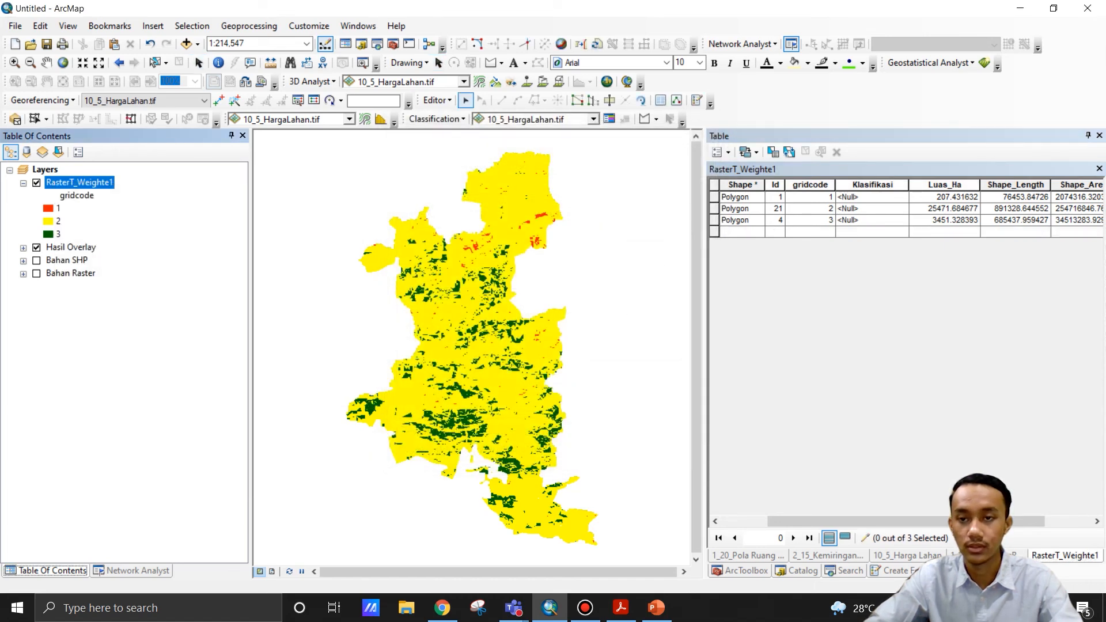
left_click(872, 197)
type("Kurang Sesuai")
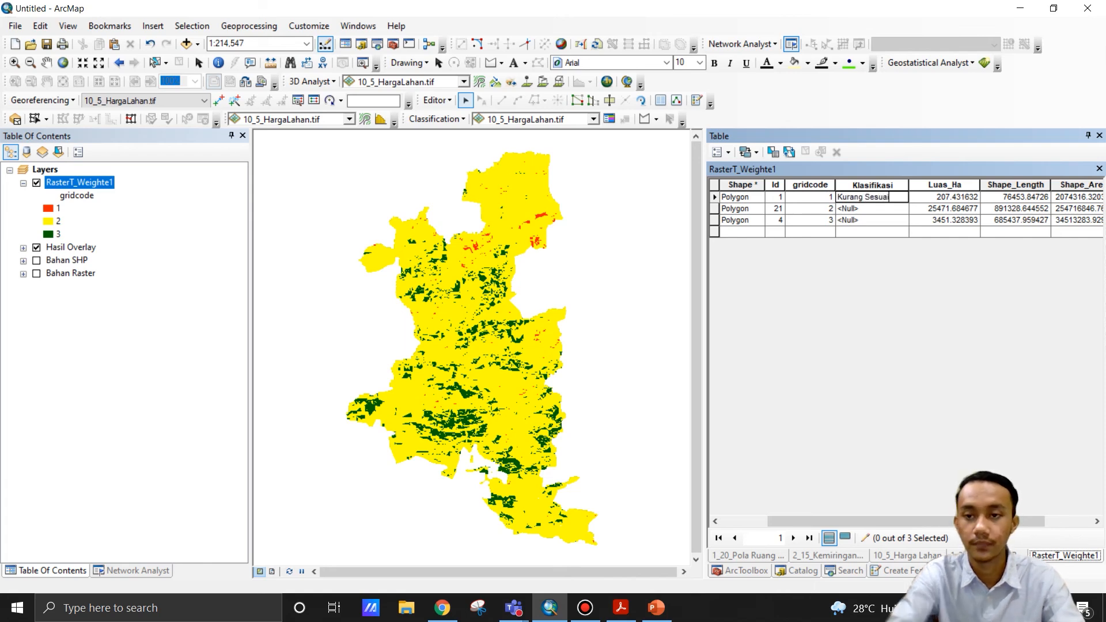
left_click(872, 208)
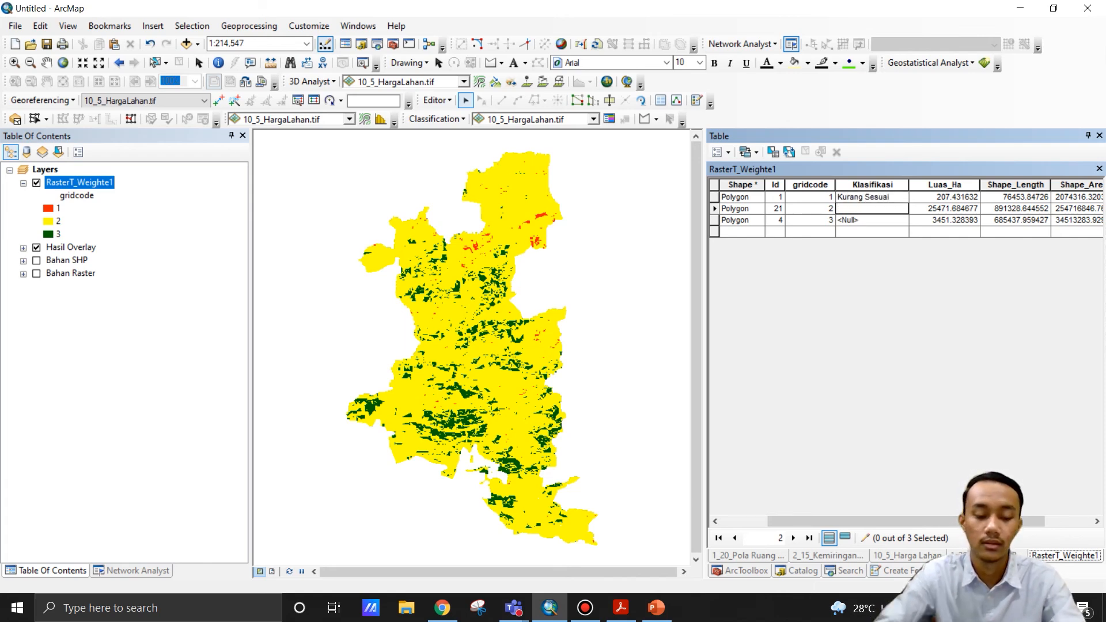
type("Sesuai")
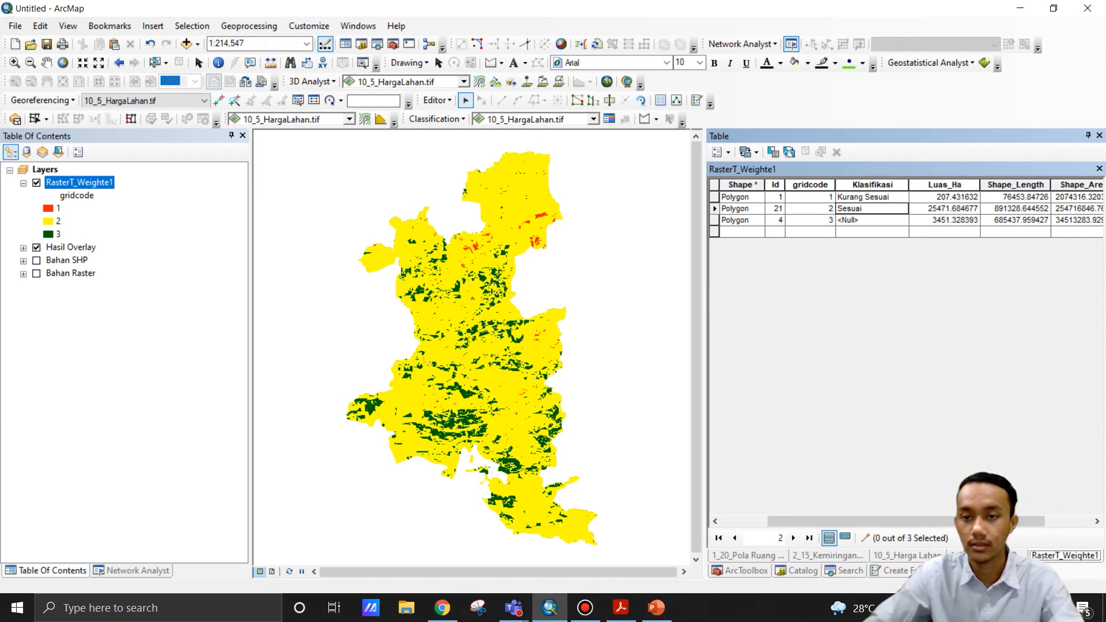
key("Return")
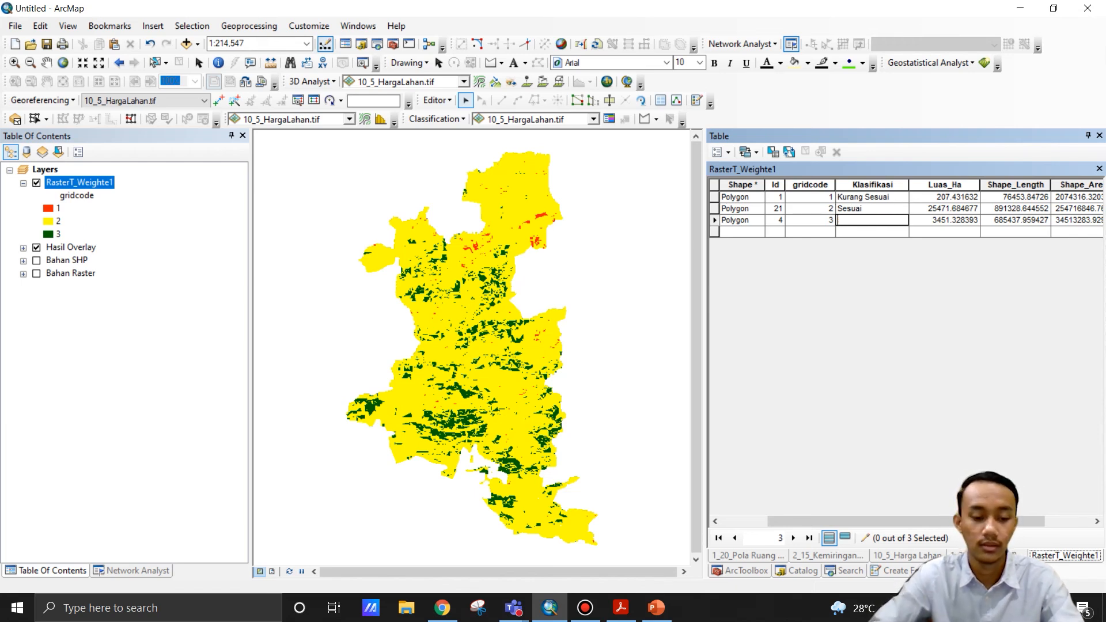
type("Sangat")
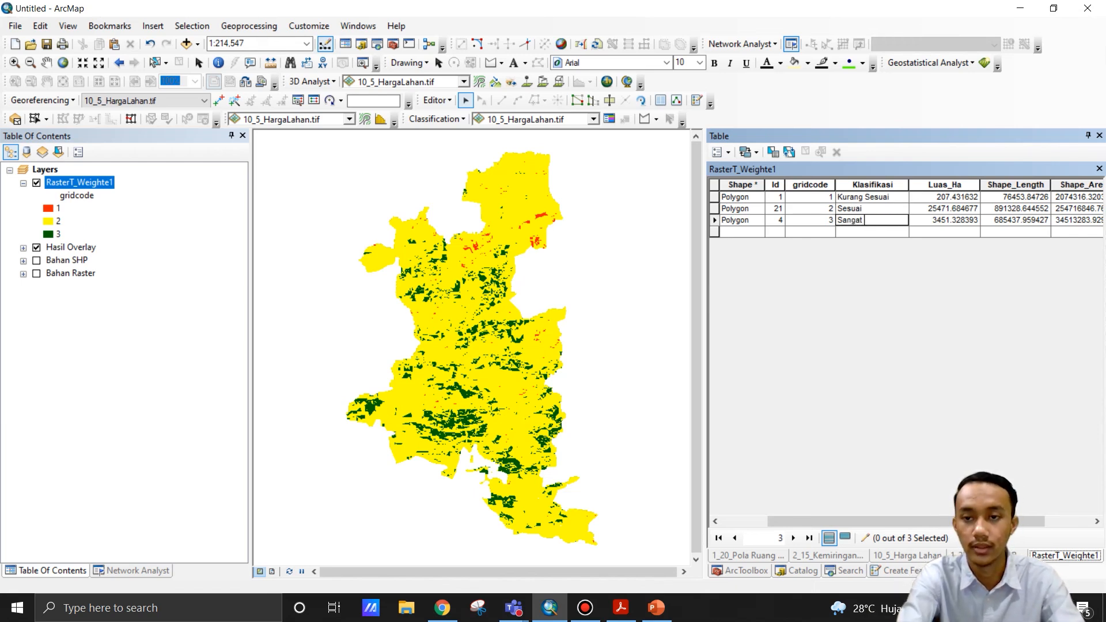
type(" Sesuai")
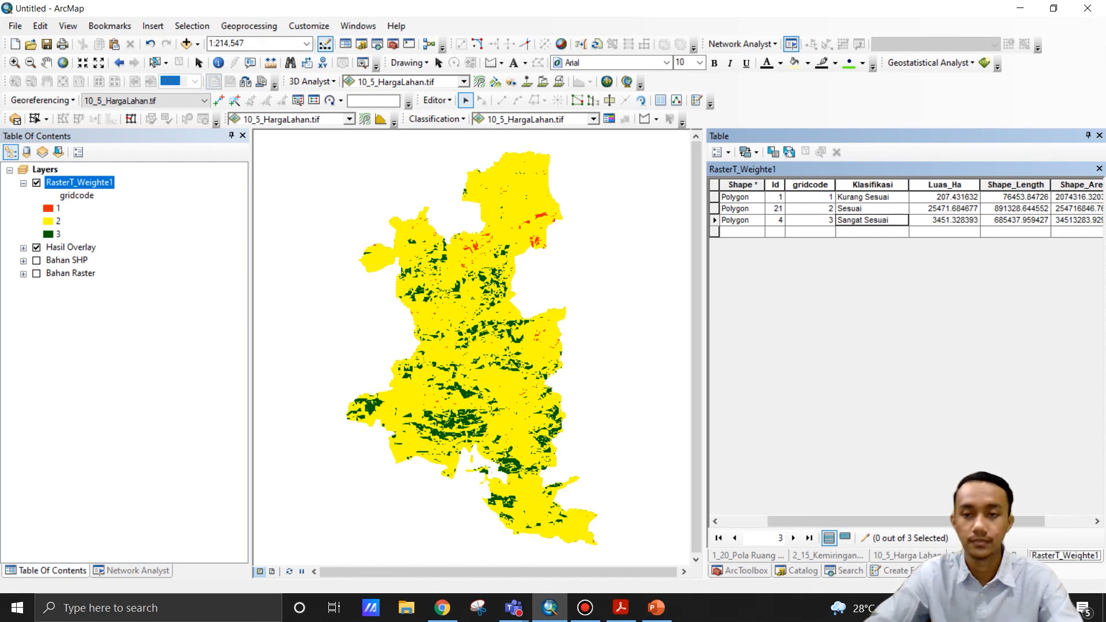
Stop editing the RasterT_Weighte1 layer and save the classification edits.
left_click(437, 100)
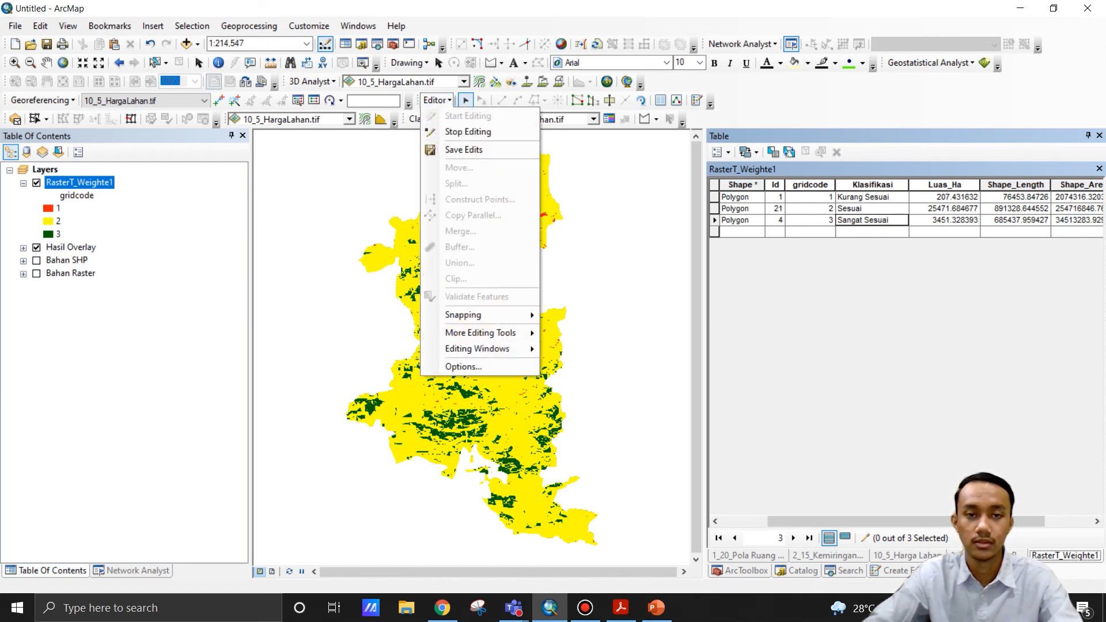
left_click(461, 131)
left_click(503, 349)
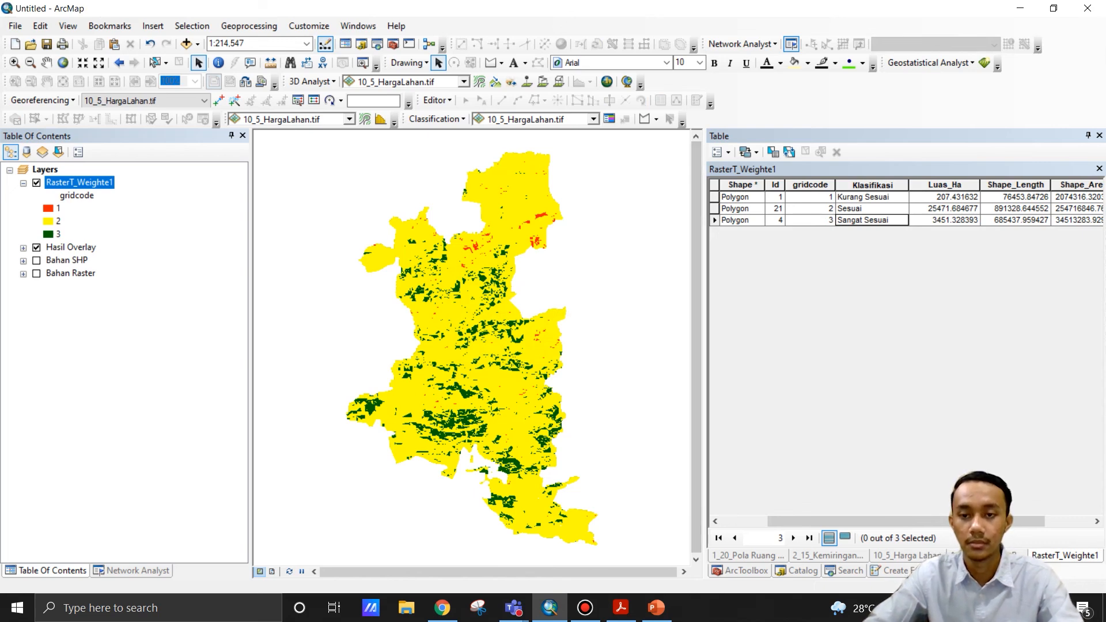
Examine the distribution of suitability classes in a wider map view and list the layers in the Bahan SHP group.
left_click_drag(705, 345, 806, 346)
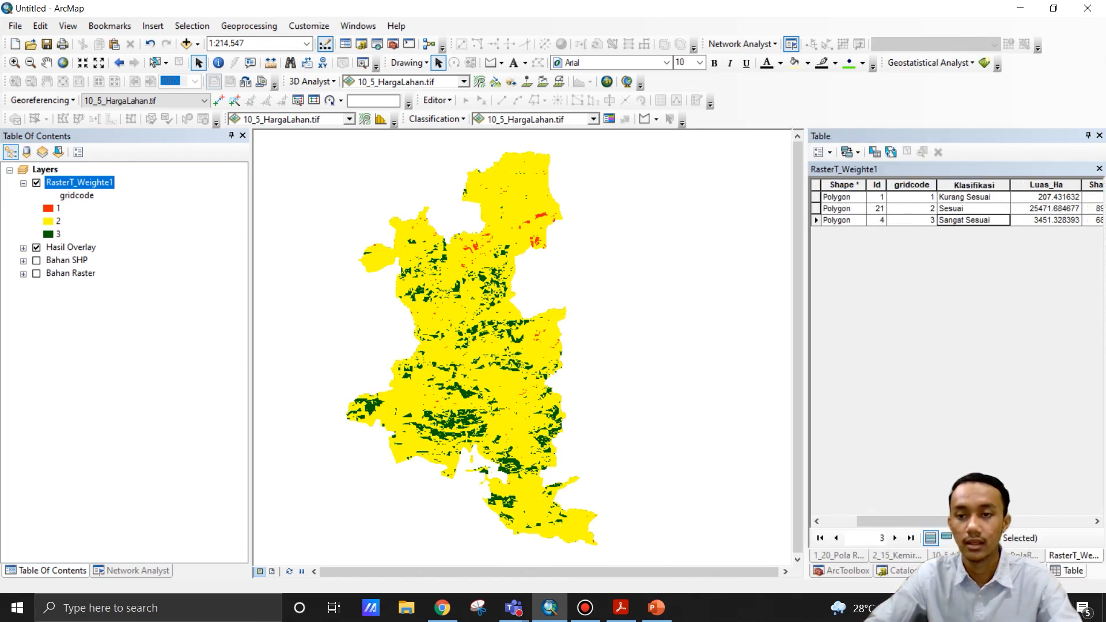
scroll(664, 269, "up", 2)
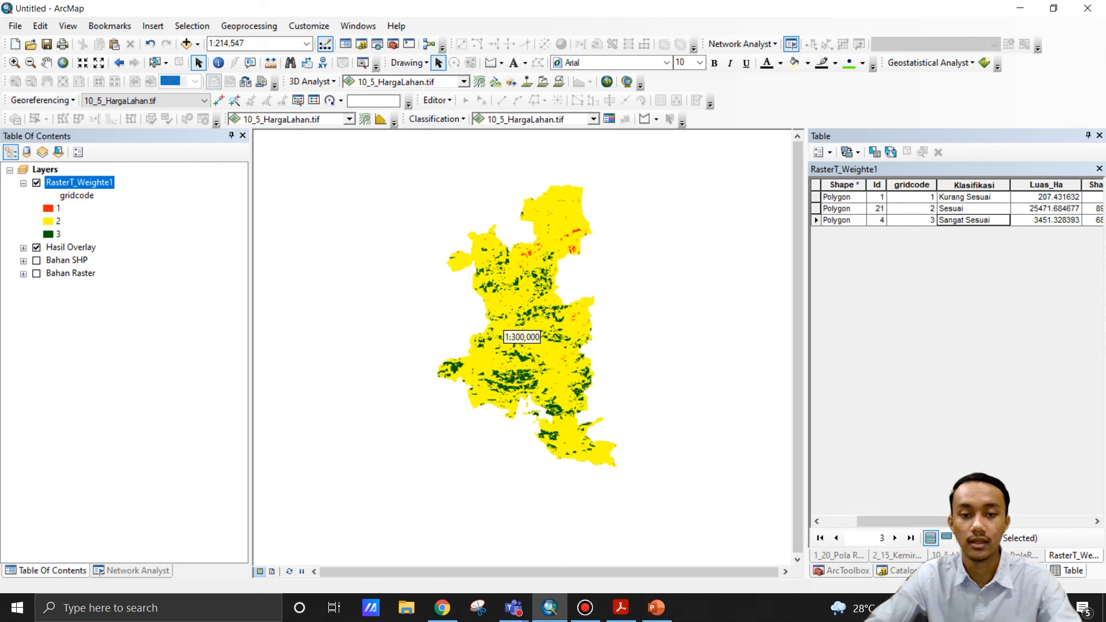
scroll(522, 337, "down", 1)
scroll(522, 337, "down", 1)
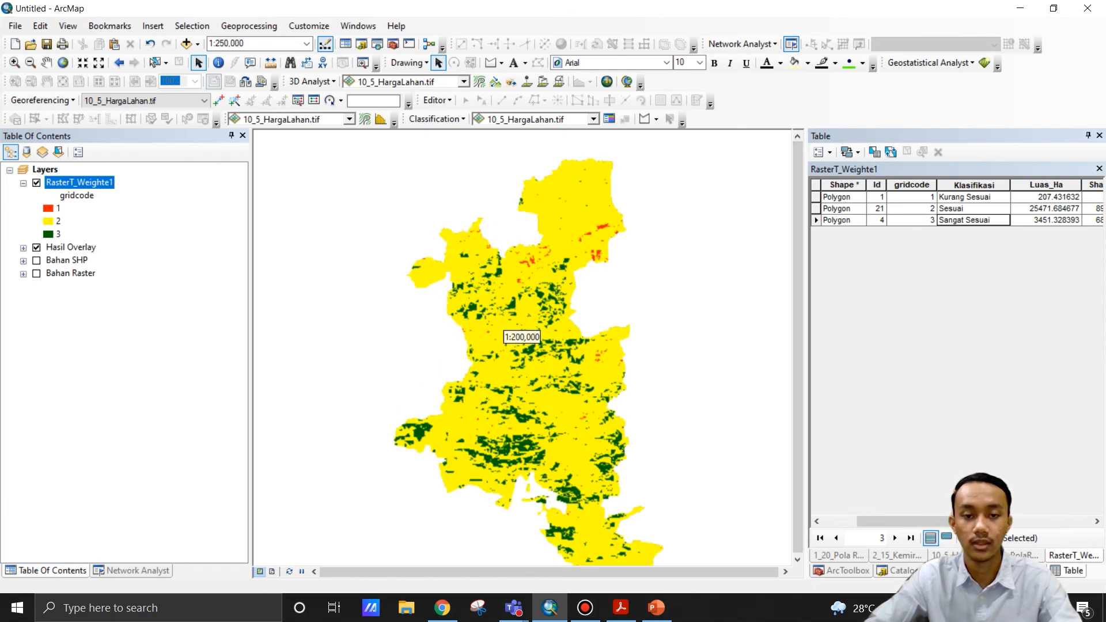
scroll(522, 337, "up", 1)
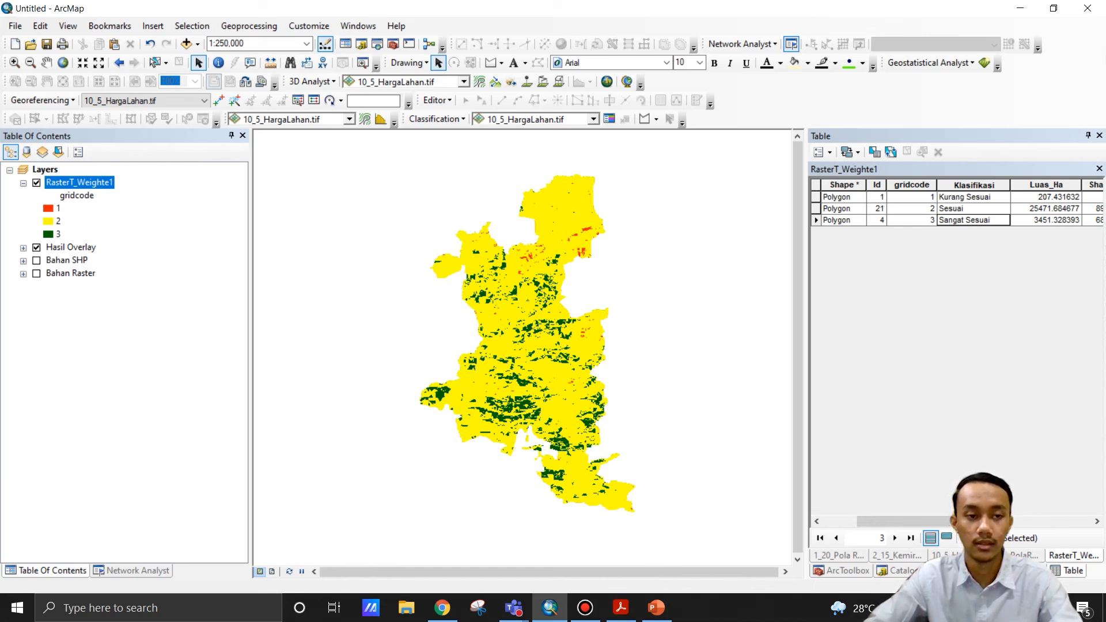
left_click(23, 261)
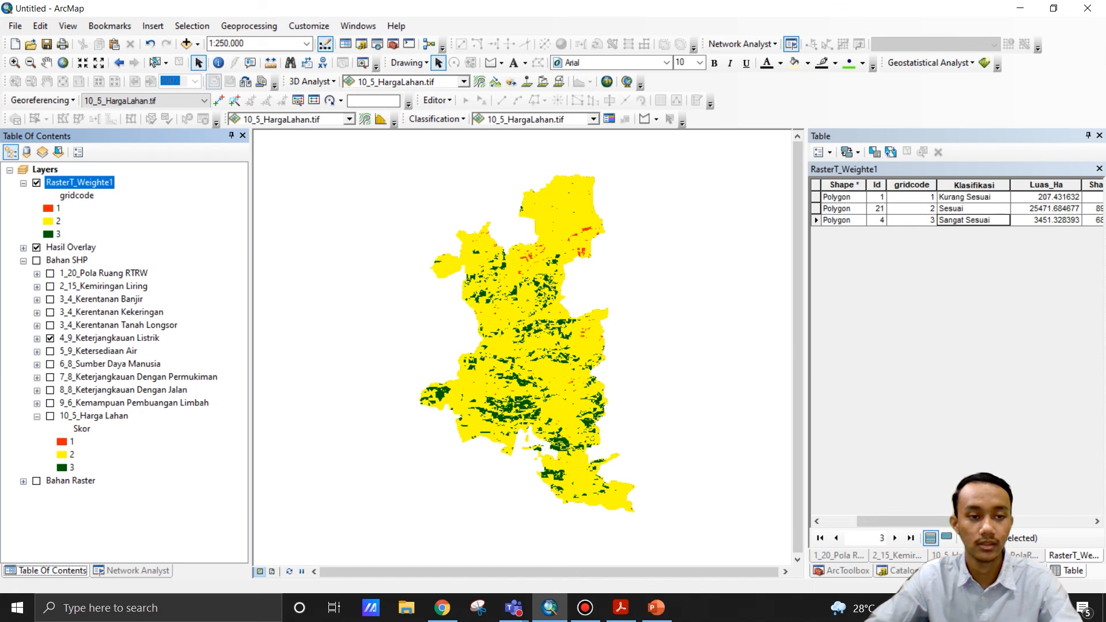
left_click(36, 260)
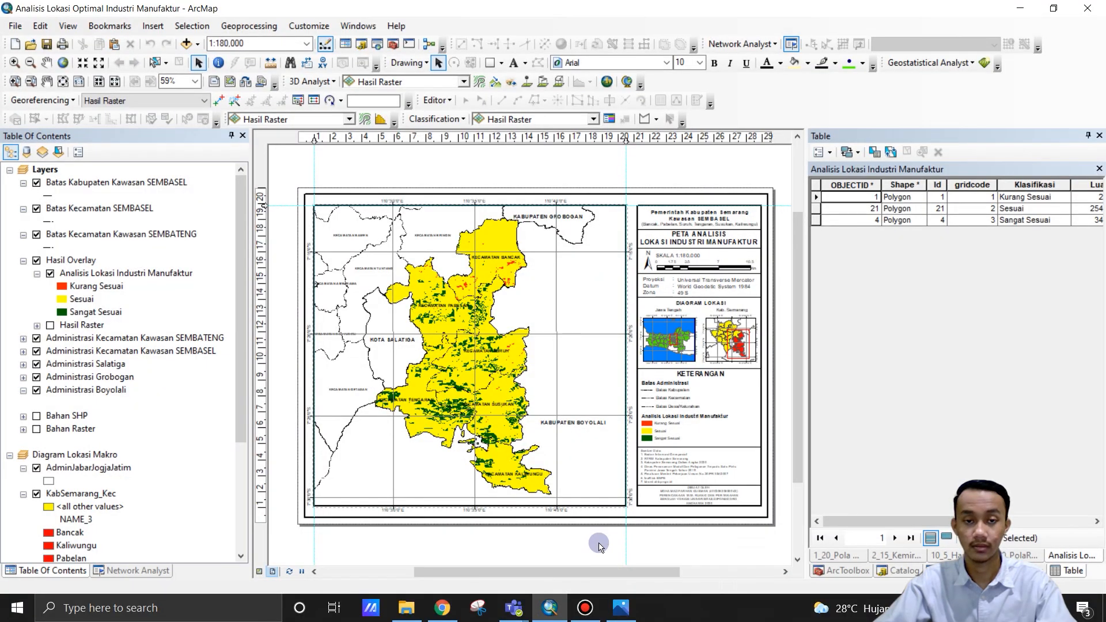
left_click(23, 313)
left_click(24, 286)
left_click(10, 351)
left_click(10, 351)
scroll(29, 489, "down", 3)
scroll(61, 485, "up", 3)
left_click(24, 221)
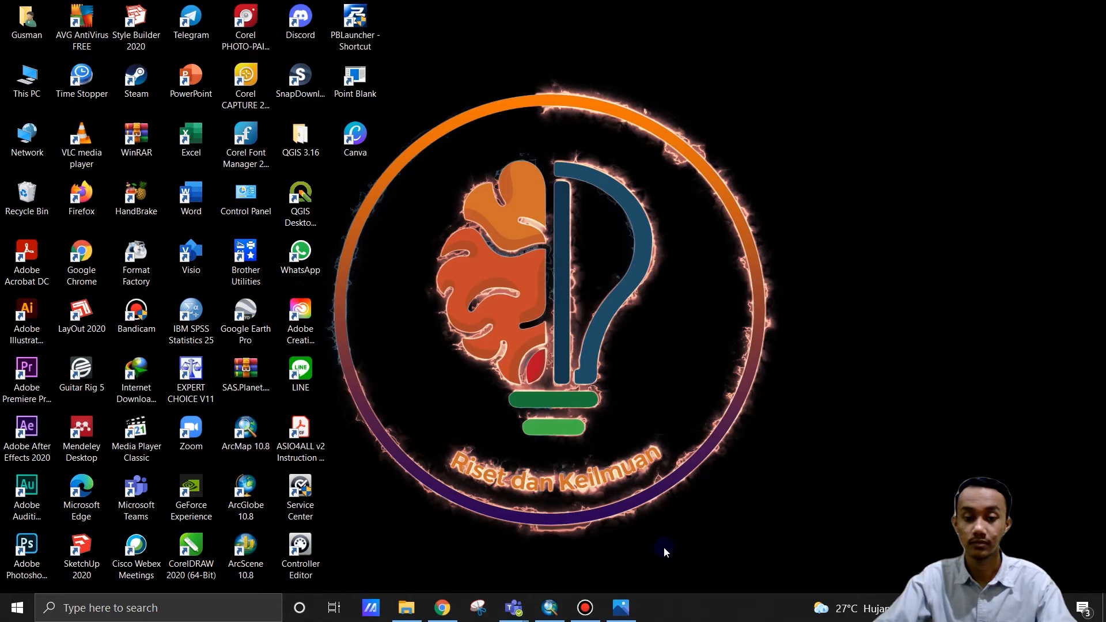
Switch to Photos and examine the finished map image Analisis Lokasi Optimal Industri Manufaktur.jpg.
left_click(621, 607)
left_click(1088, 576)
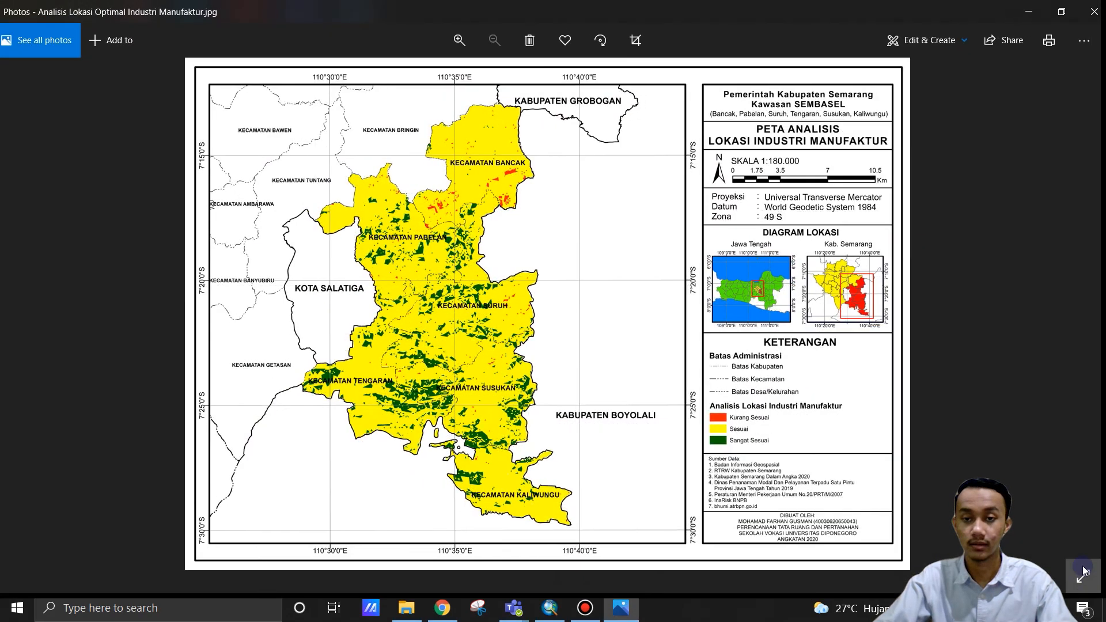